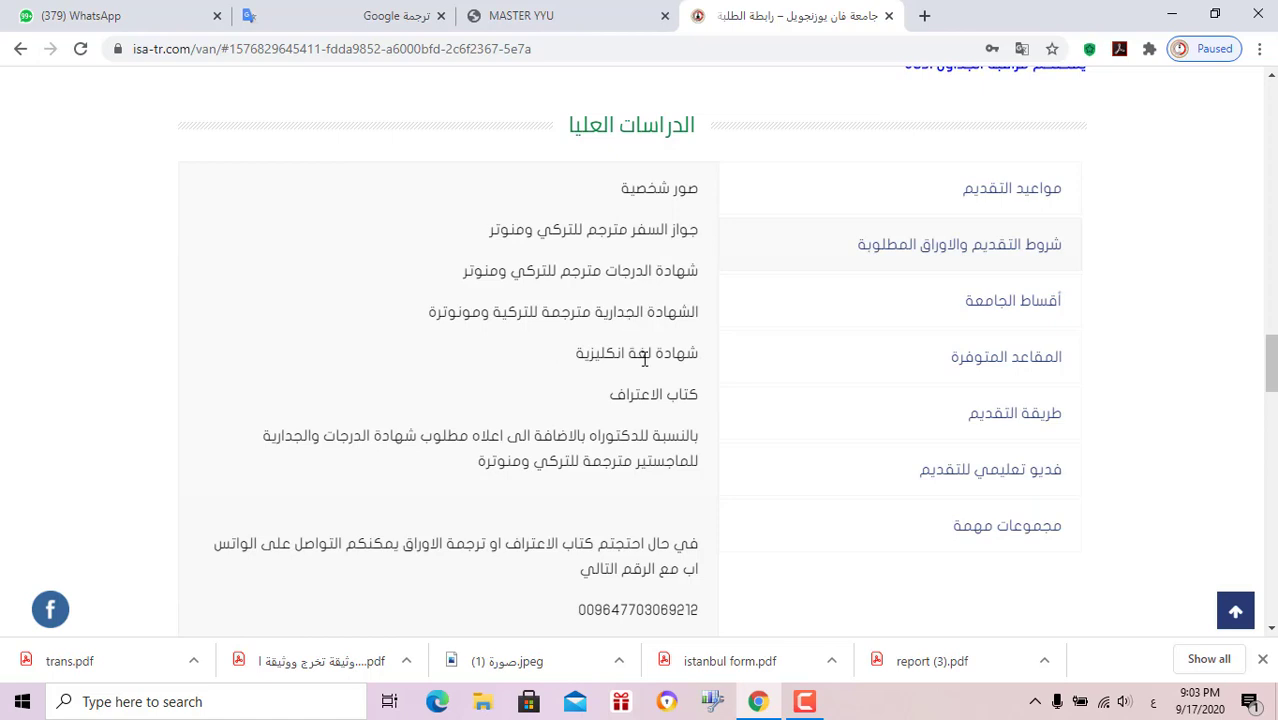
# Highlight the English certificate, recognition letter and contact phone lines in the graduate requirements
pyautogui.tripleClick(643, 356)
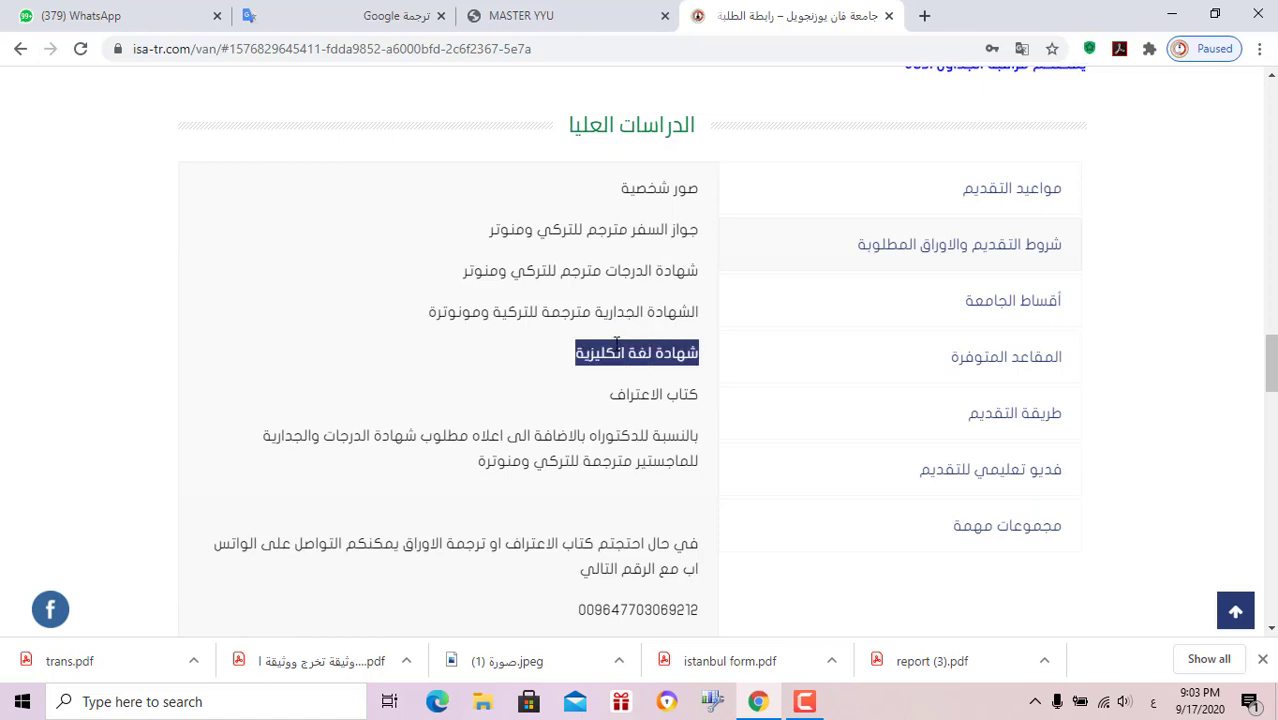
pyautogui.tripleClick(652, 392)
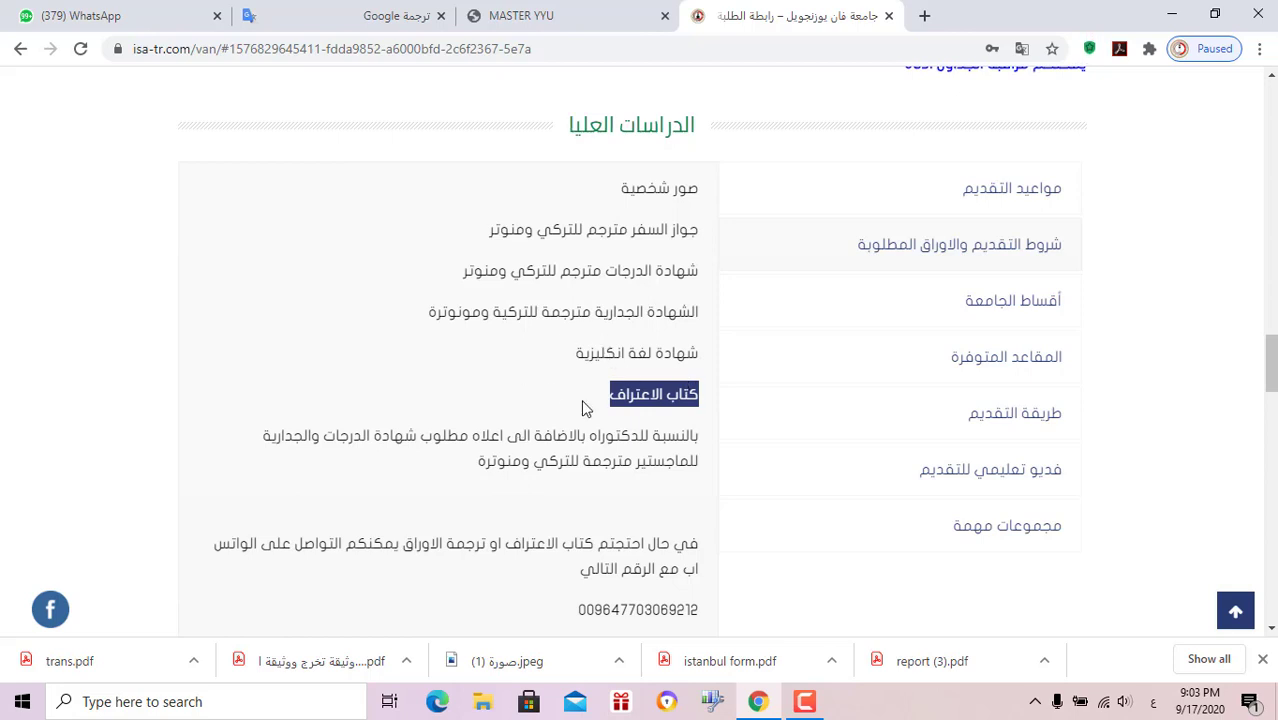
pyautogui.scroll(-2, 585, 409)
pyautogui.tripleClick(608, 431)
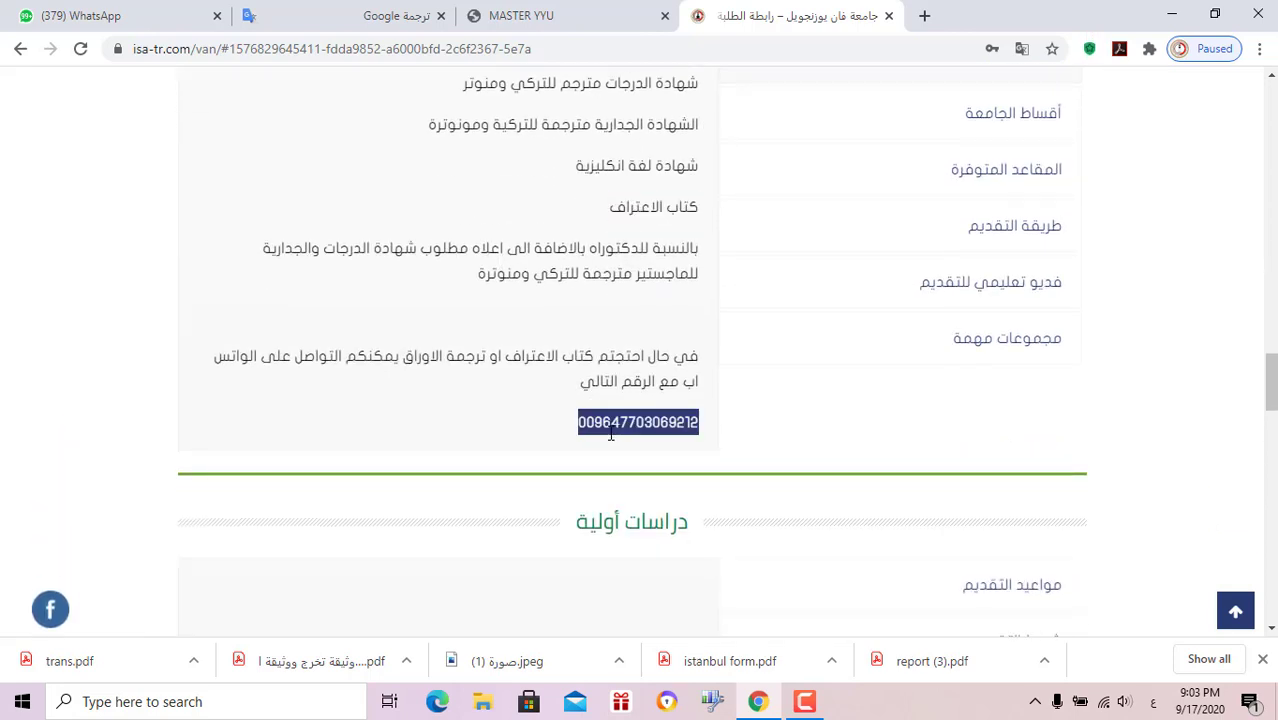
pyautogui.scroll(1, 611, 427)
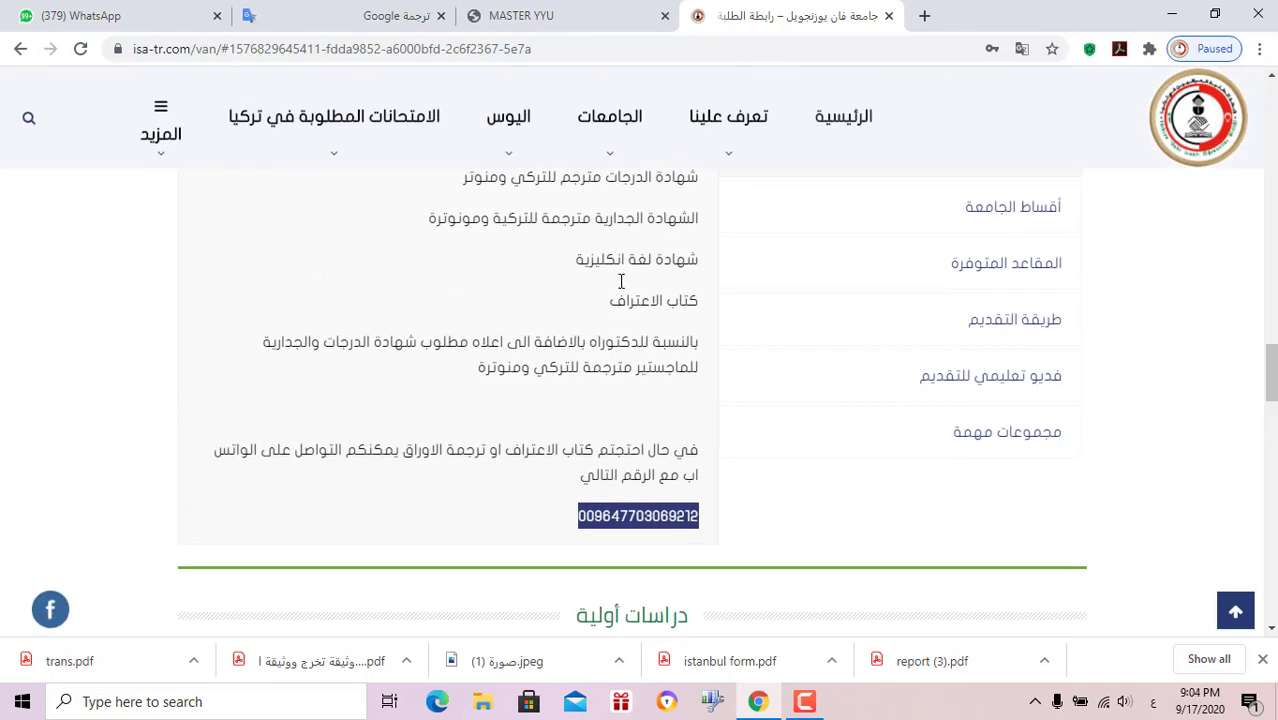
# Re-select the contact phone number, then switch to the university fees section
pyautogui.click(645, 512)
pyautogui.doubleClick(649, 520)
pyautogui.scroll(2, 760, 450)
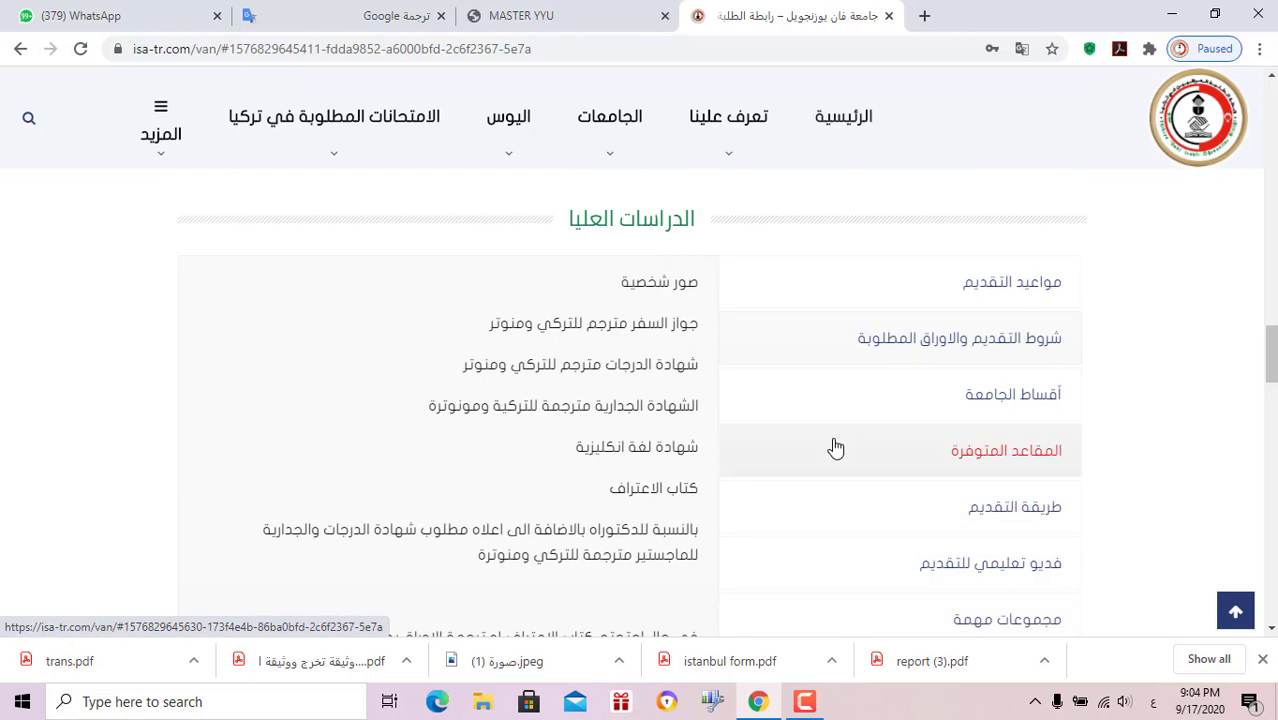
pyautogui.scroll(-1, 836, 447)
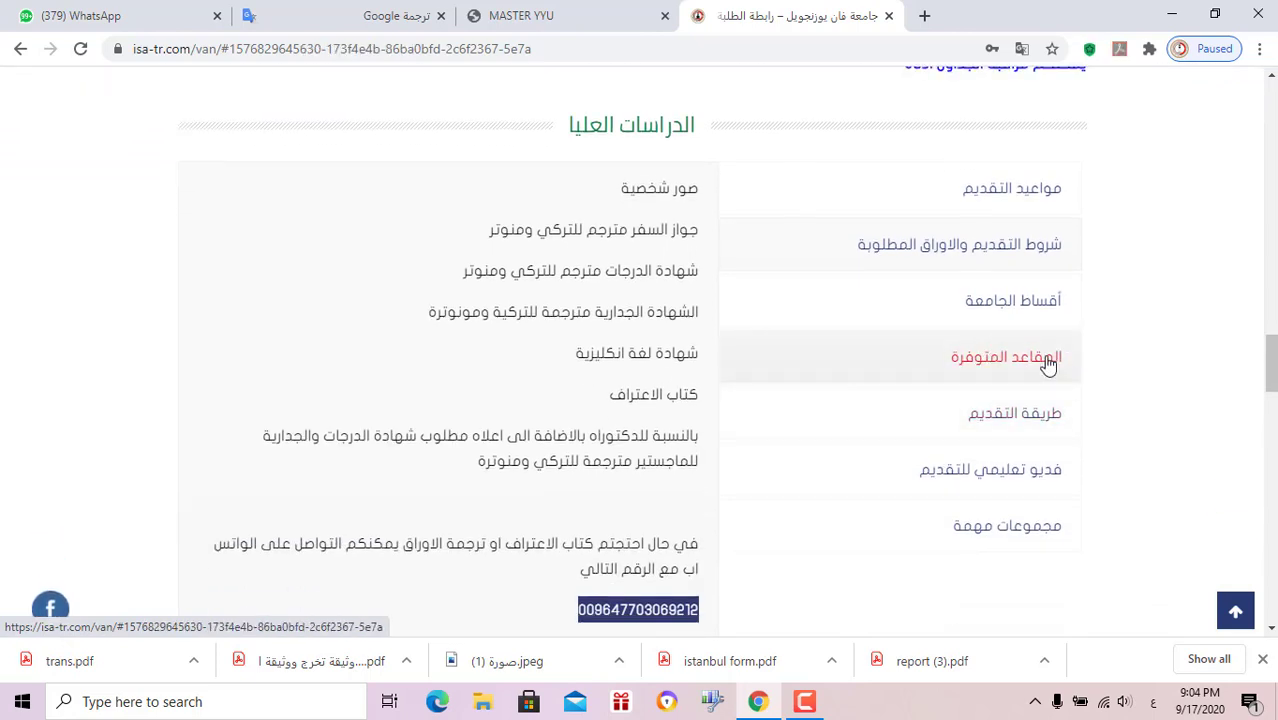
pyautogui.click(1021, 291)
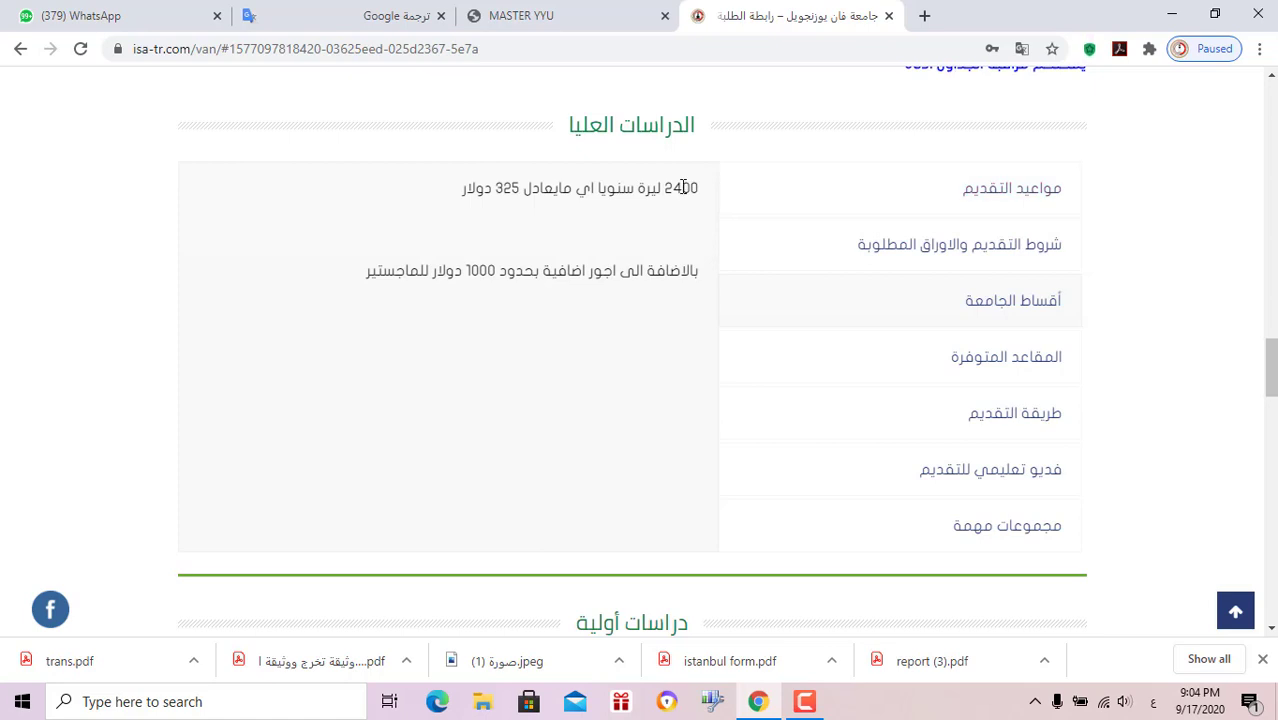
# Highlight the 2400 lira yearly fee on the university fees tab
pyautogui.doubleClick(683, 189)
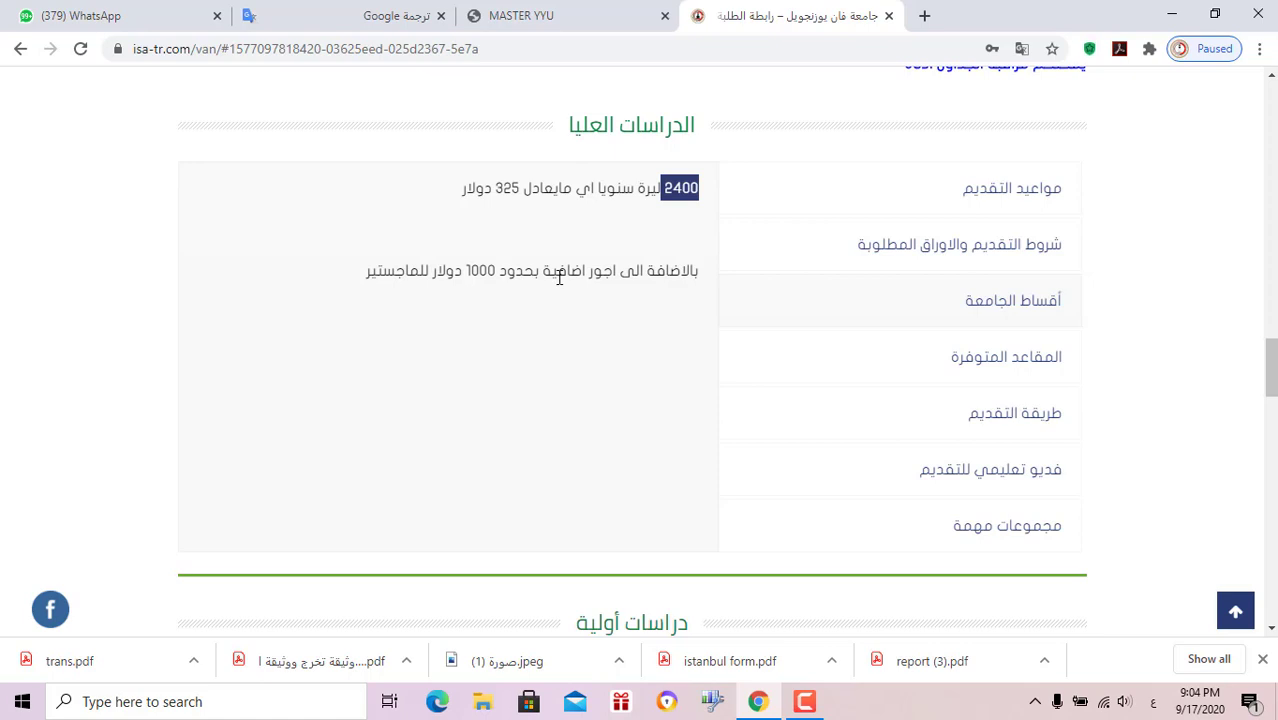
pyautogui.click(1034, 372)
pyautogui.click(1016, 305)
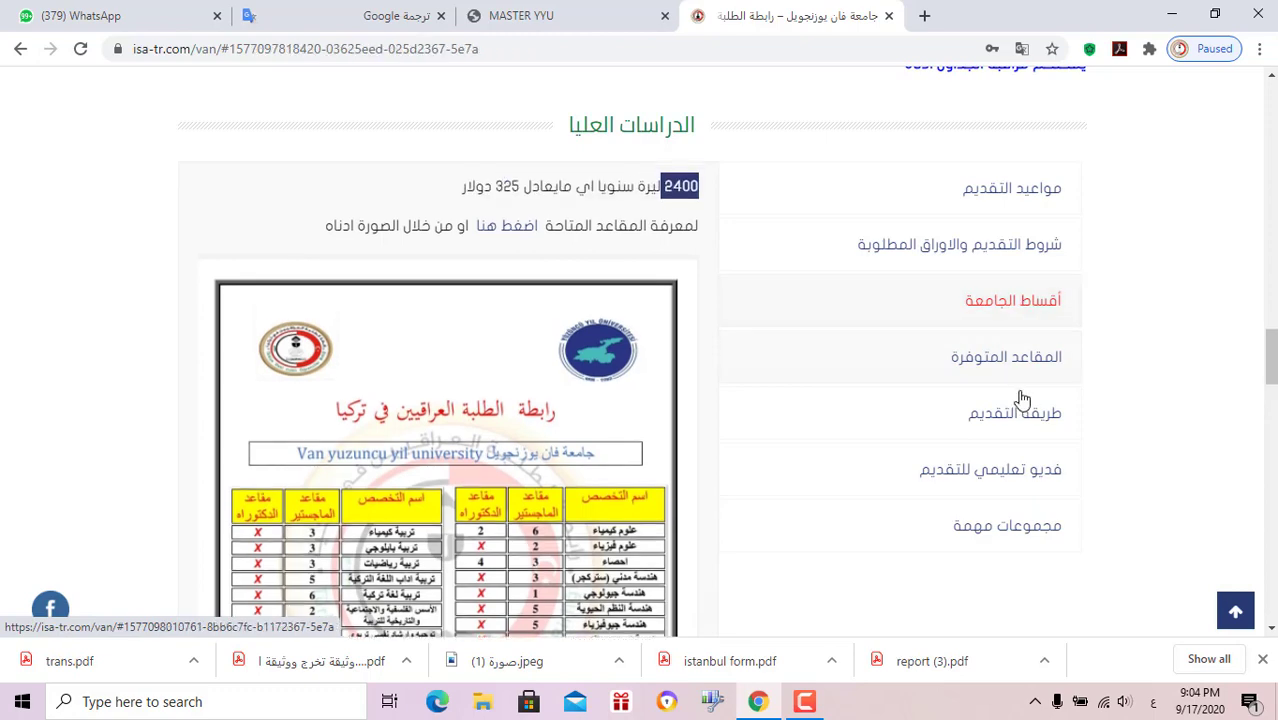
# Scroll through the available master's and doctorate seats table, then open the application method tab
pyautogui.click(1016, 372)
pyautogui.scroll(-1, 537, 343)
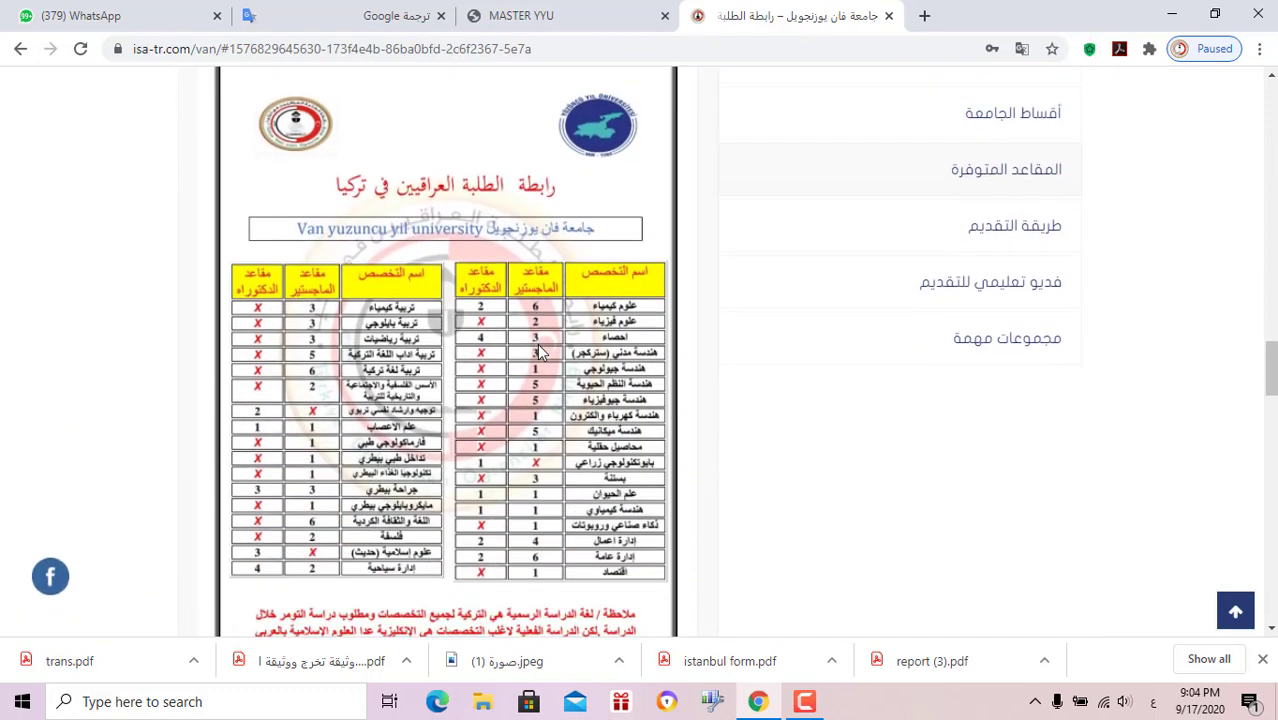
pyautogui.scroll(-2, 537, 343)
pyautogui.scroll(2, 537, 343)
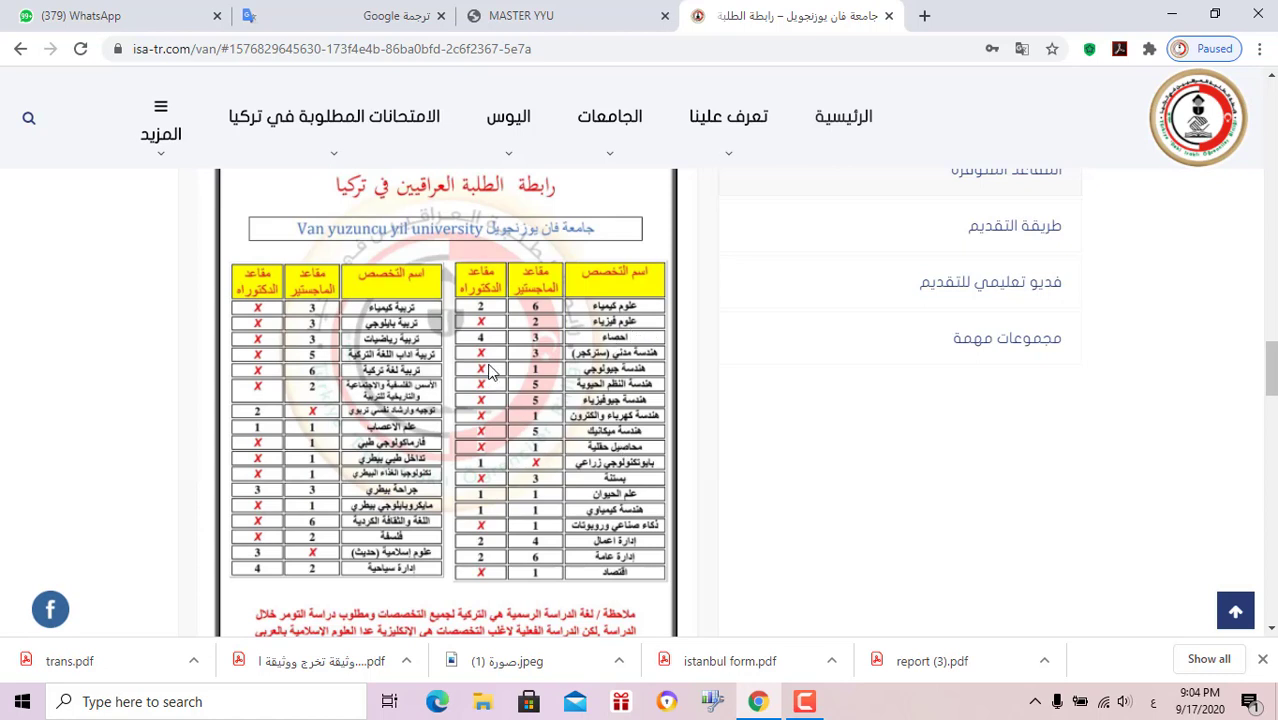
pyautogui.scroll(-1, 503, 428)
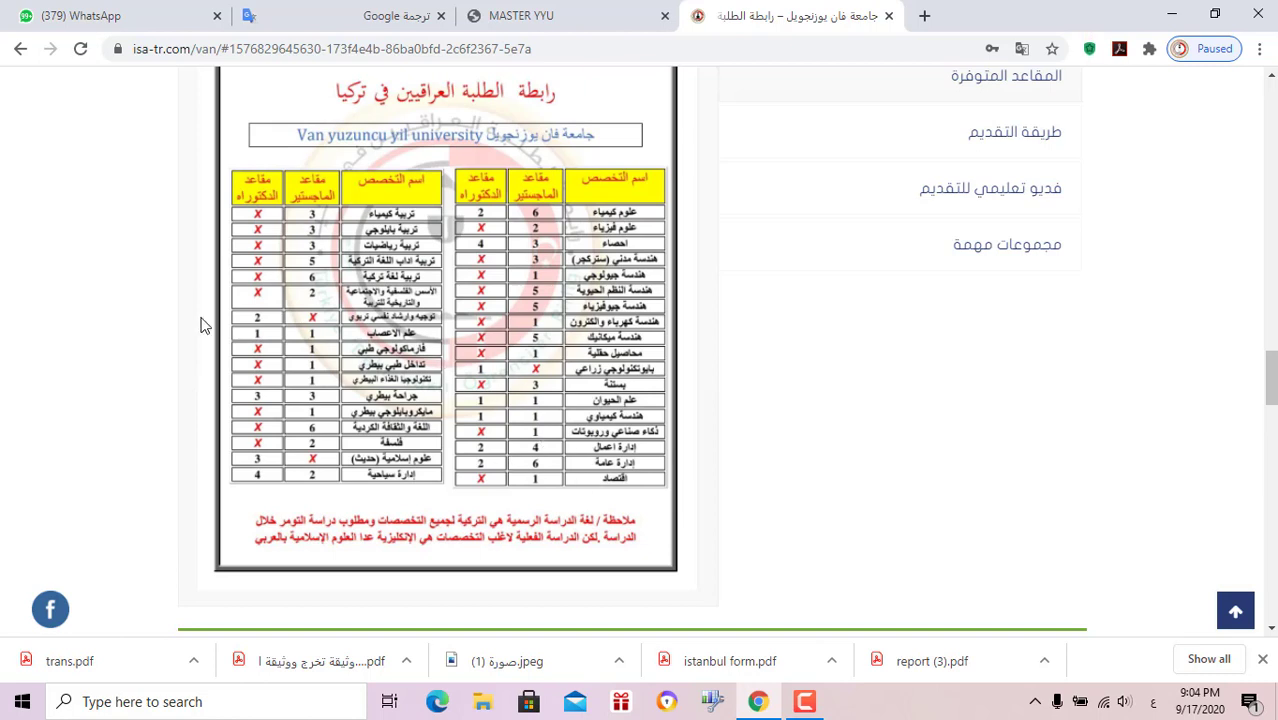
pyautogui.scroll(3, 1036, 408)
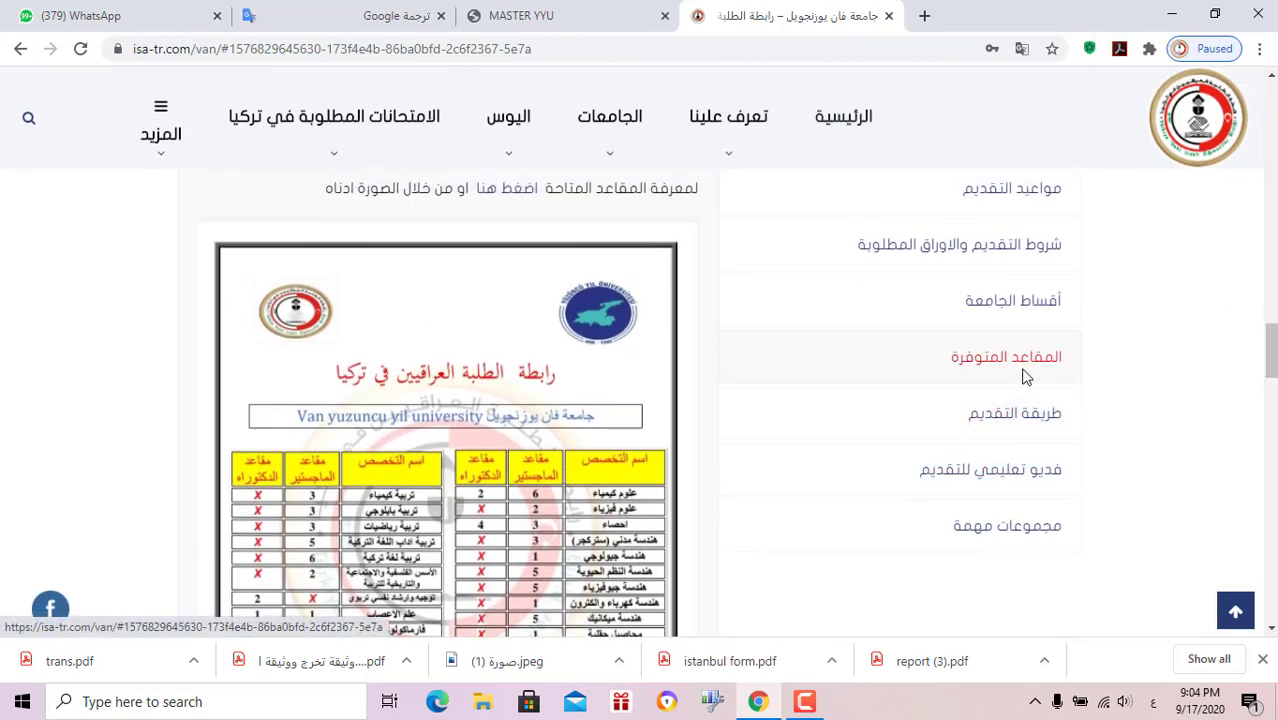
pyautogui.click(1034, 413)
# Highlight the note below the master.yyu.edu.tr/onkayit link, then switch to the MASTER YYU tab
pyautogui.scroll(2, 1020, 410)
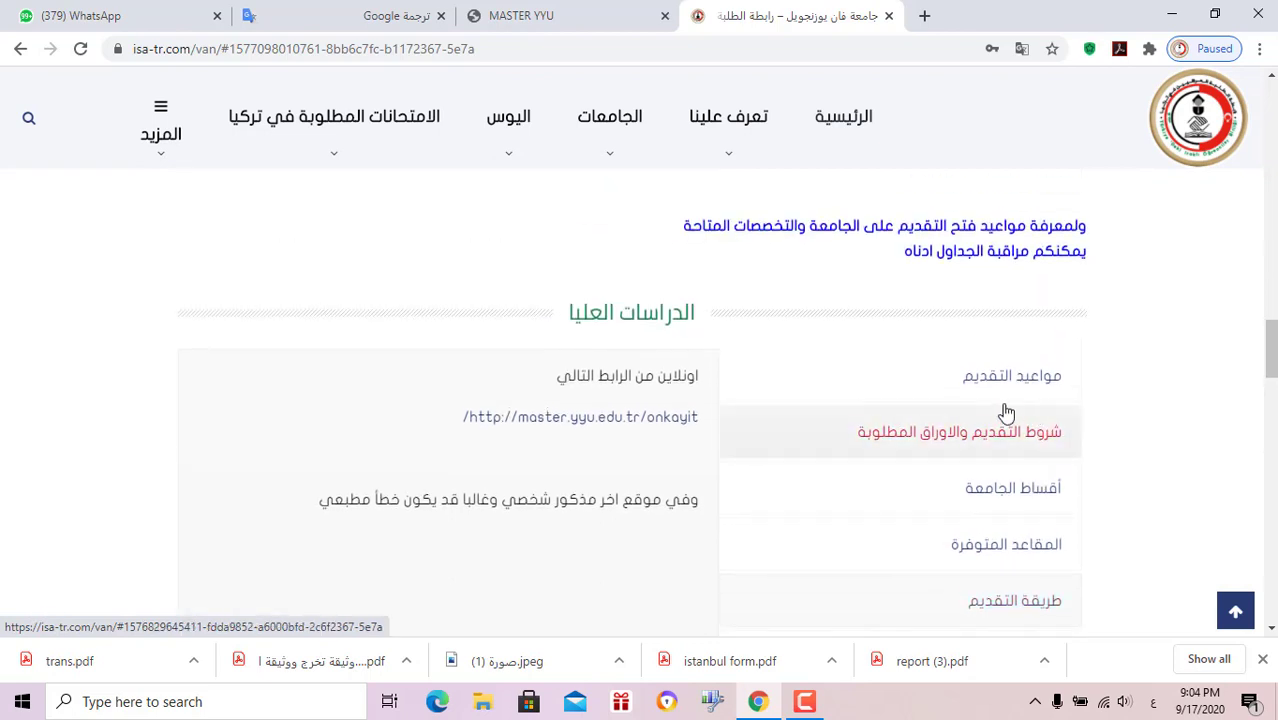
pyautogui.scroll(-1, 1227, 373)
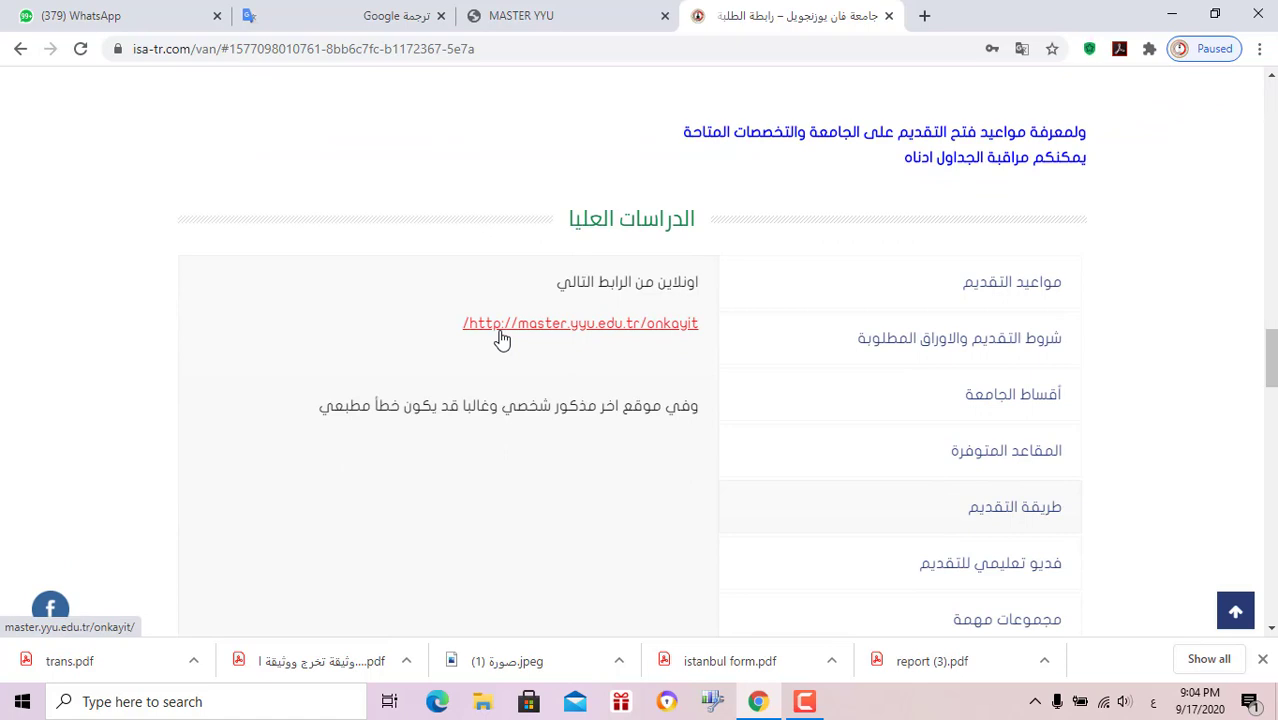
pyautogui.tripleClick(591, 404)
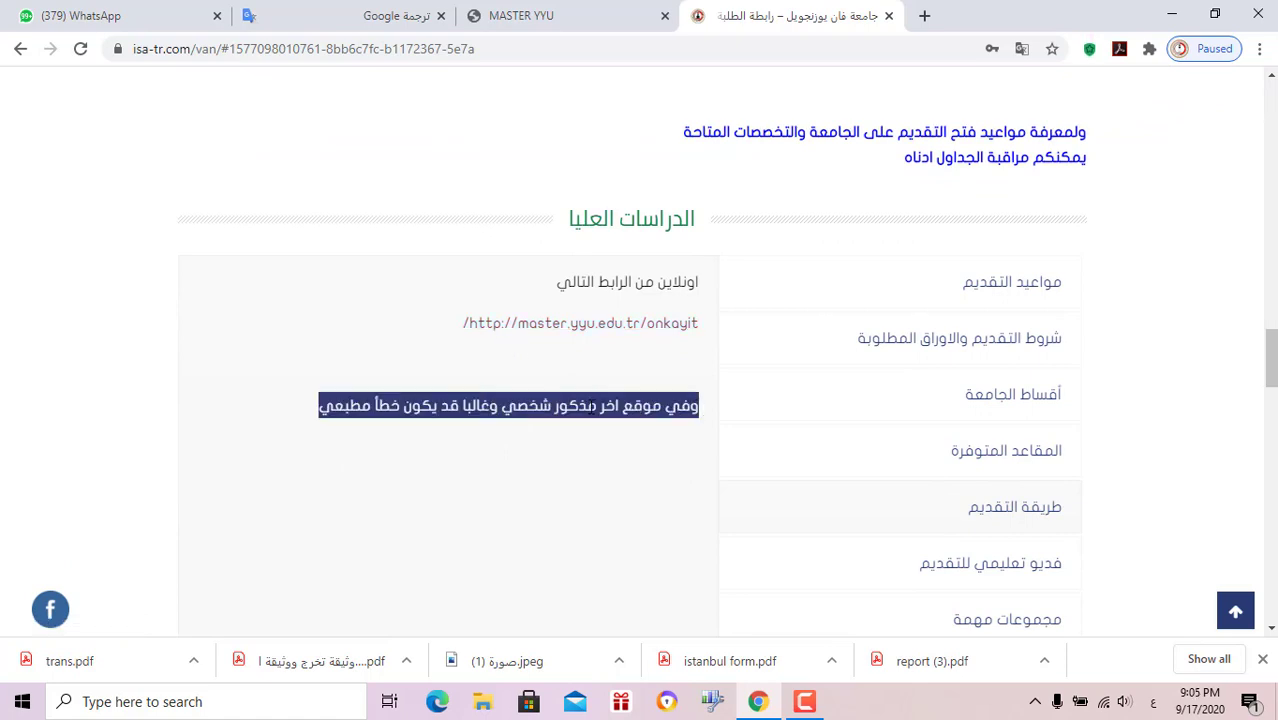
pyautogui.click(512, 18)
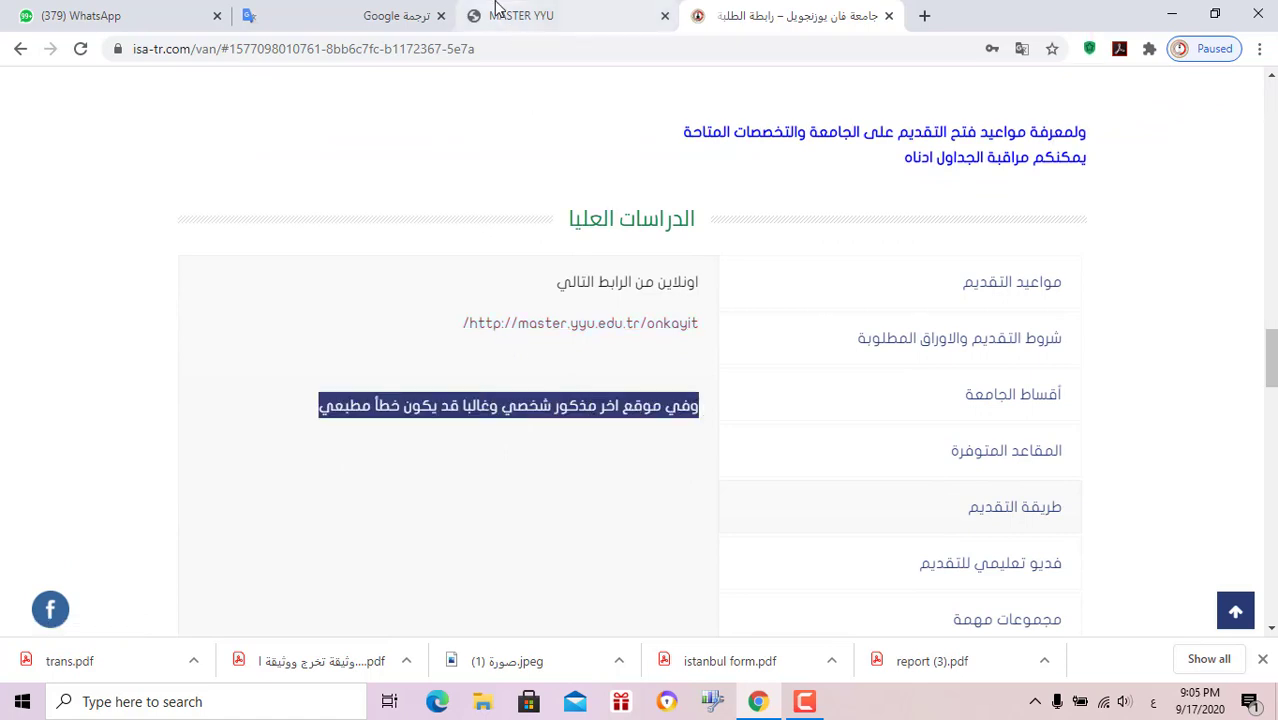
# Open the Fen Bilimleri quotas and requirements PDF in a new tab and view it
pyautogui.scroll(-4, 644, 350)
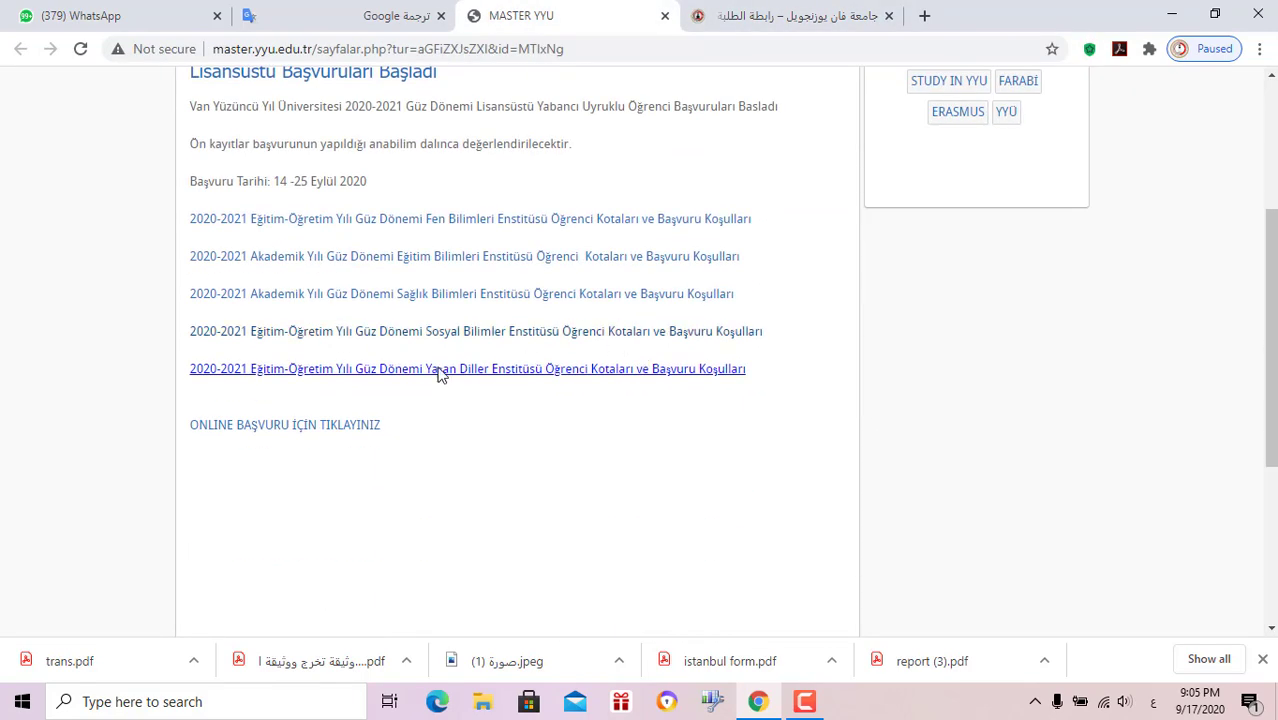
pyautogui.scroll(4, 599, 494)
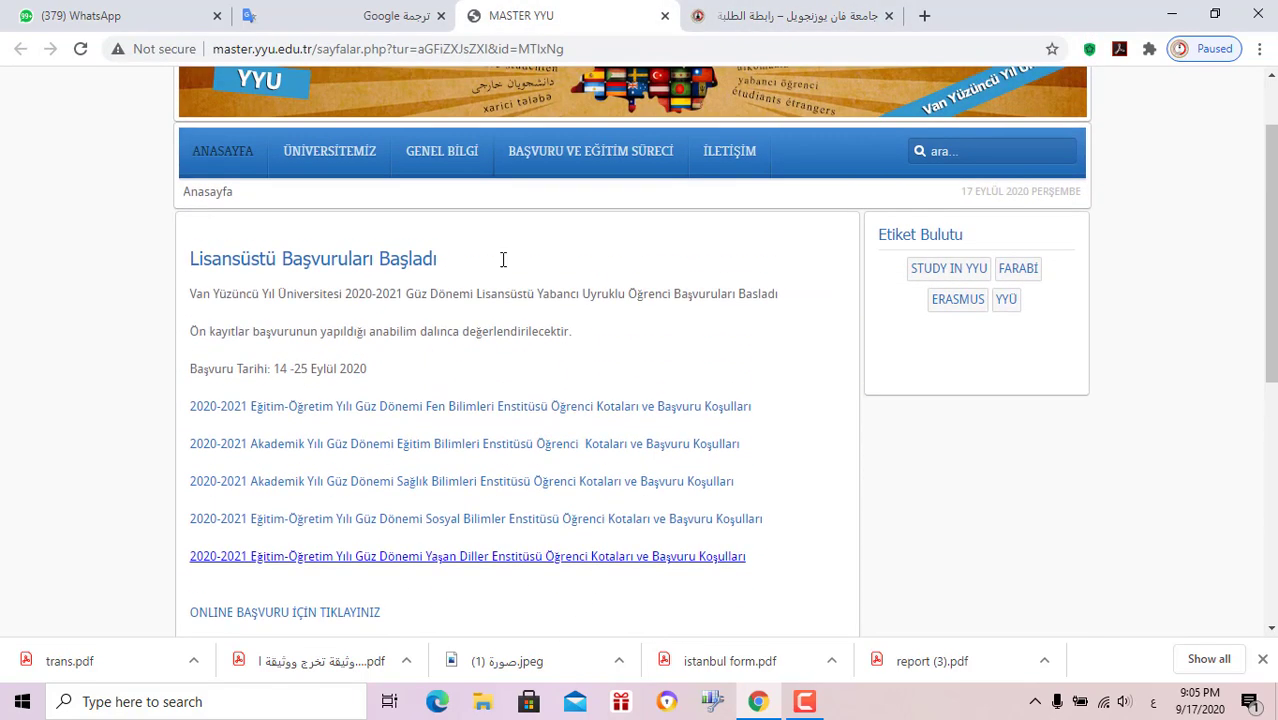
pyautogui.moveTo(522, 374)
pyautogui.scroll(-5, 522, 369)
pyautogui.scroll(3, 516, 374)
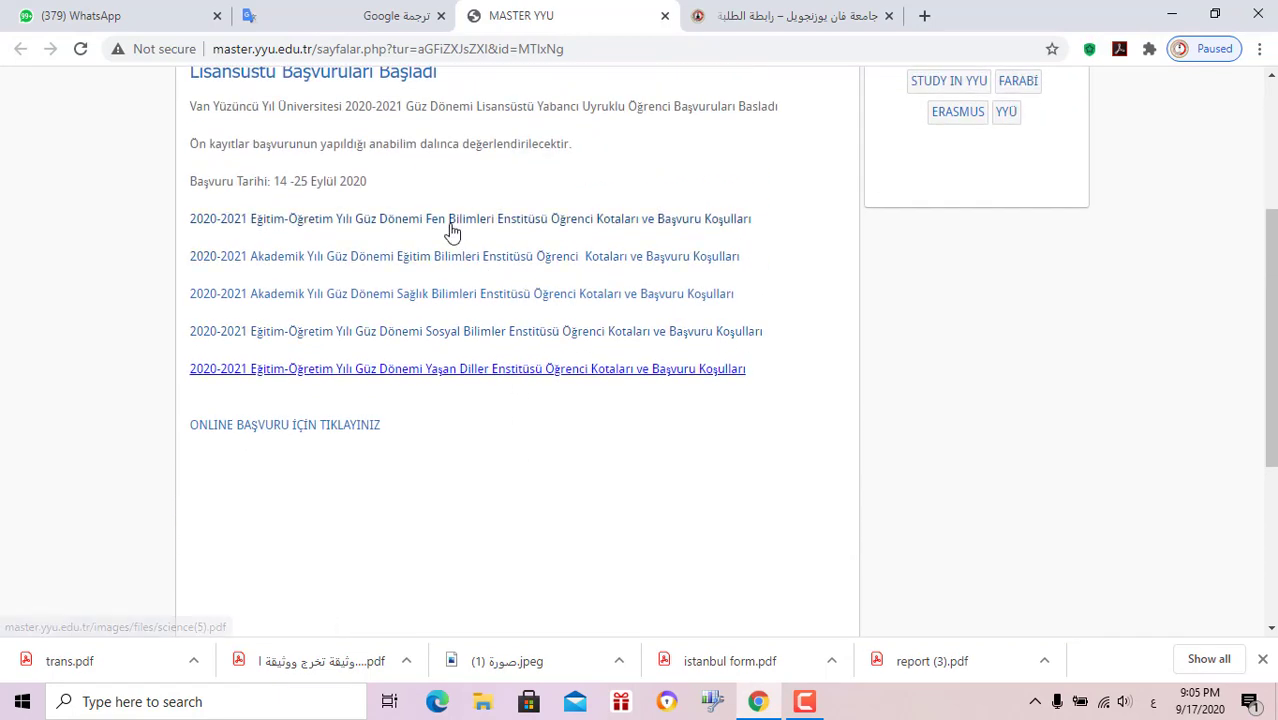
pyautogui.rightClick(466, 240)
pyautogui.click(470, 241)
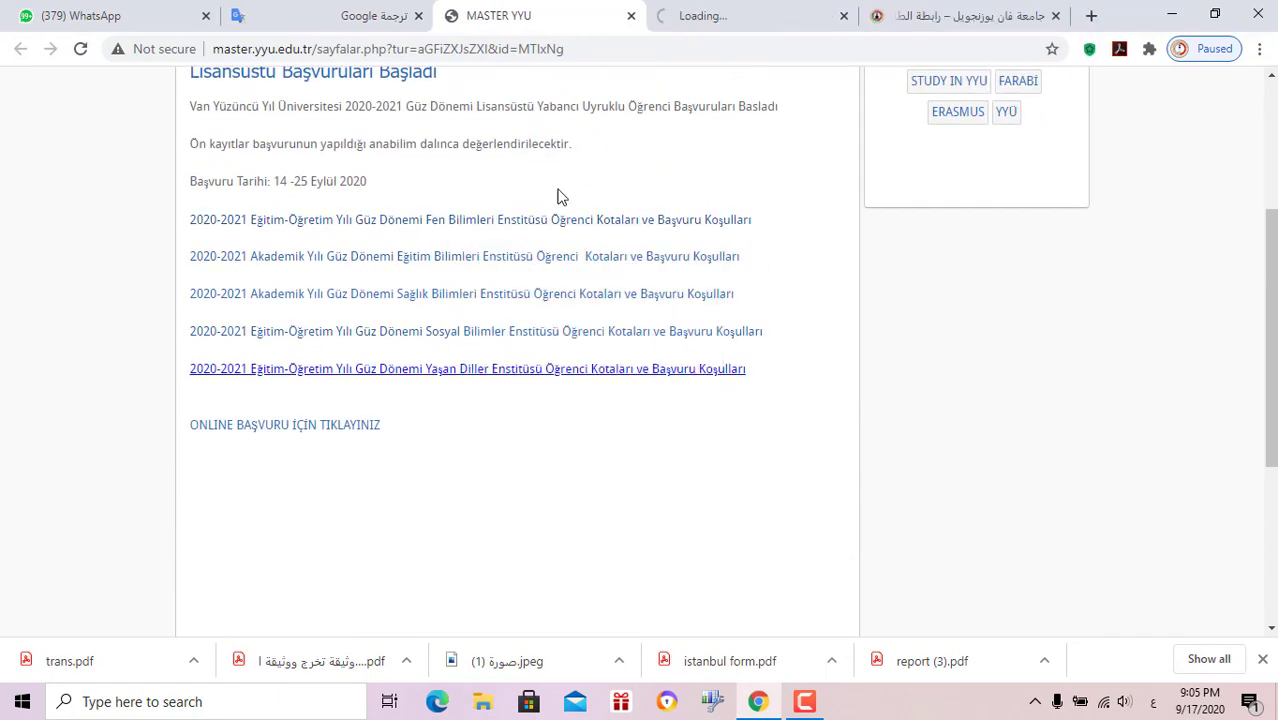
pyautogui.click(680, 12)
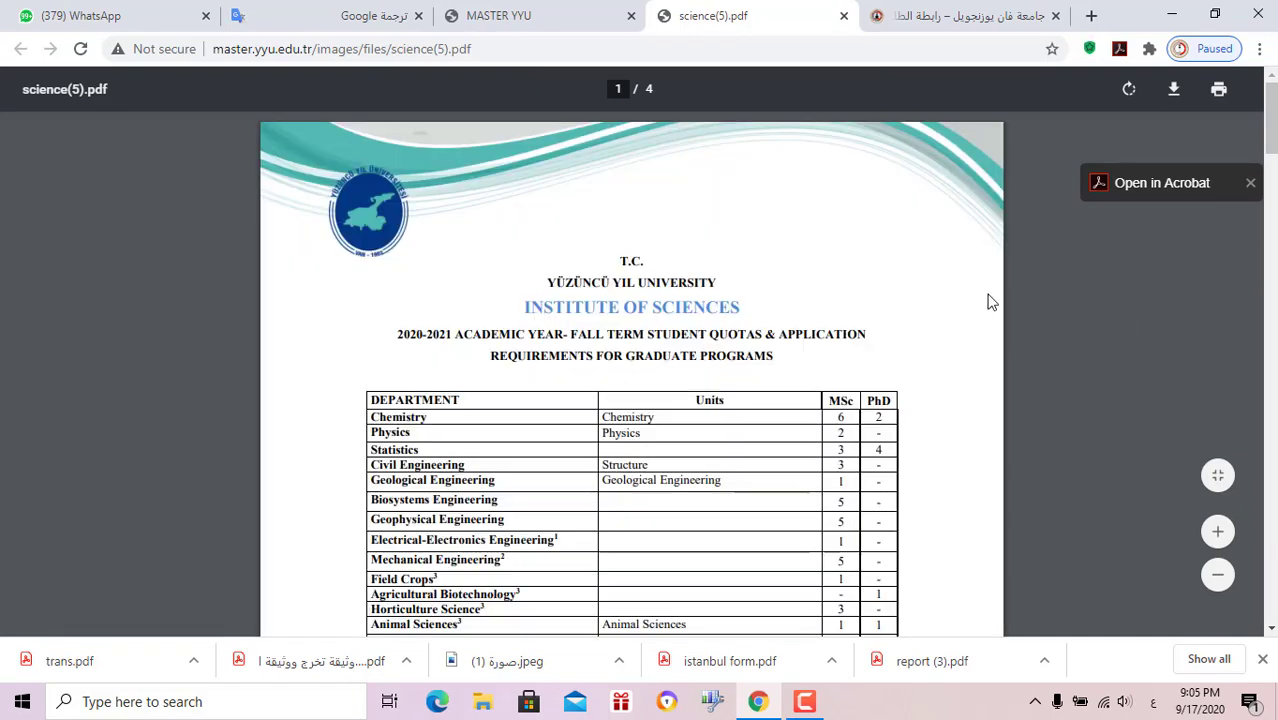
# Read science(5).pdf, selecting the paragraph about applying in person at YUZEM, then return to the guide
pyautogui.moveTo(1270, 130); pyautogui.dragTo(1270, 590)
pyautogui.scroll(2, 1018, 478)
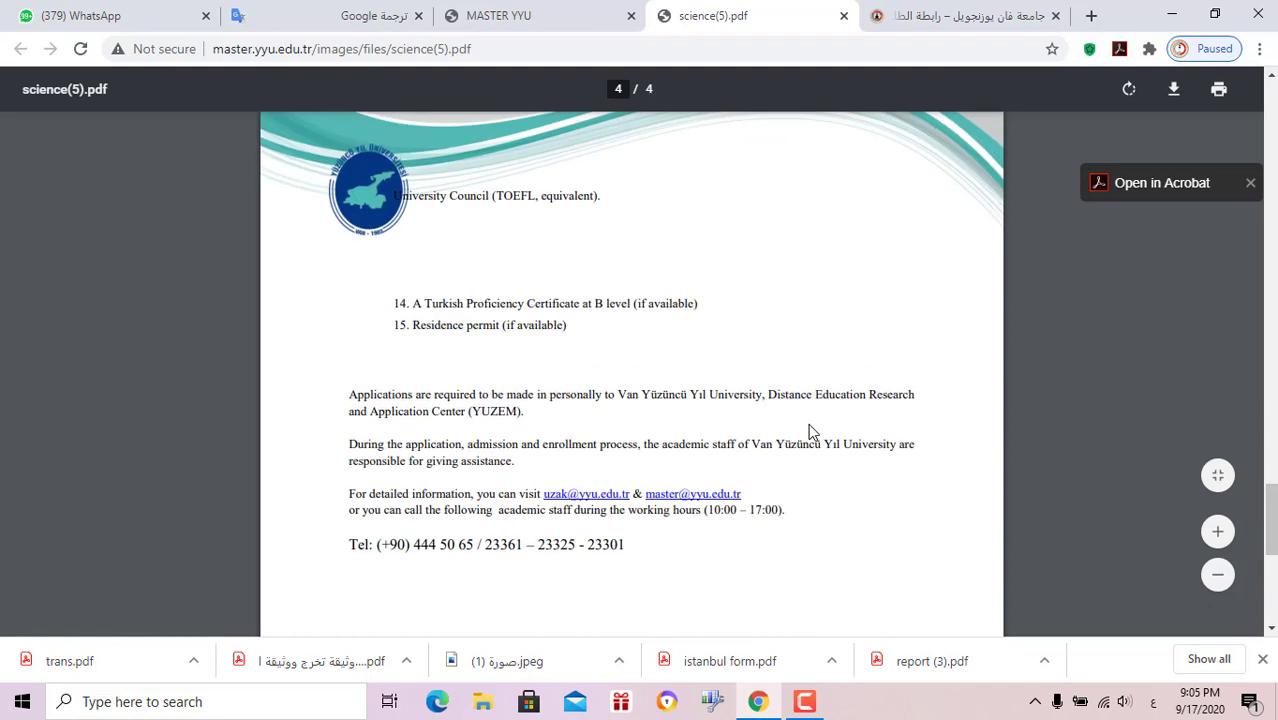
pyautogui.tripleClick(512, 411)
pyautogui.click(530, 411)
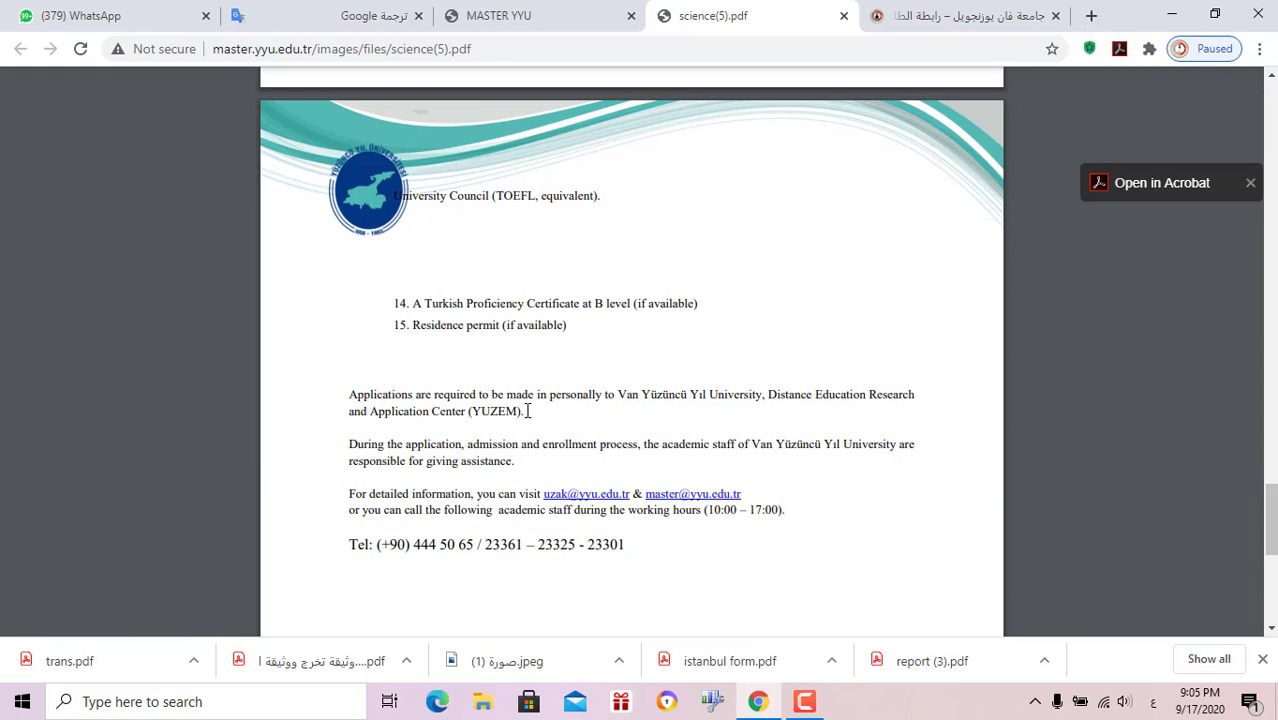
pyautogui.moveTo(527, 410); pyautogui.dragTo(328, 385)
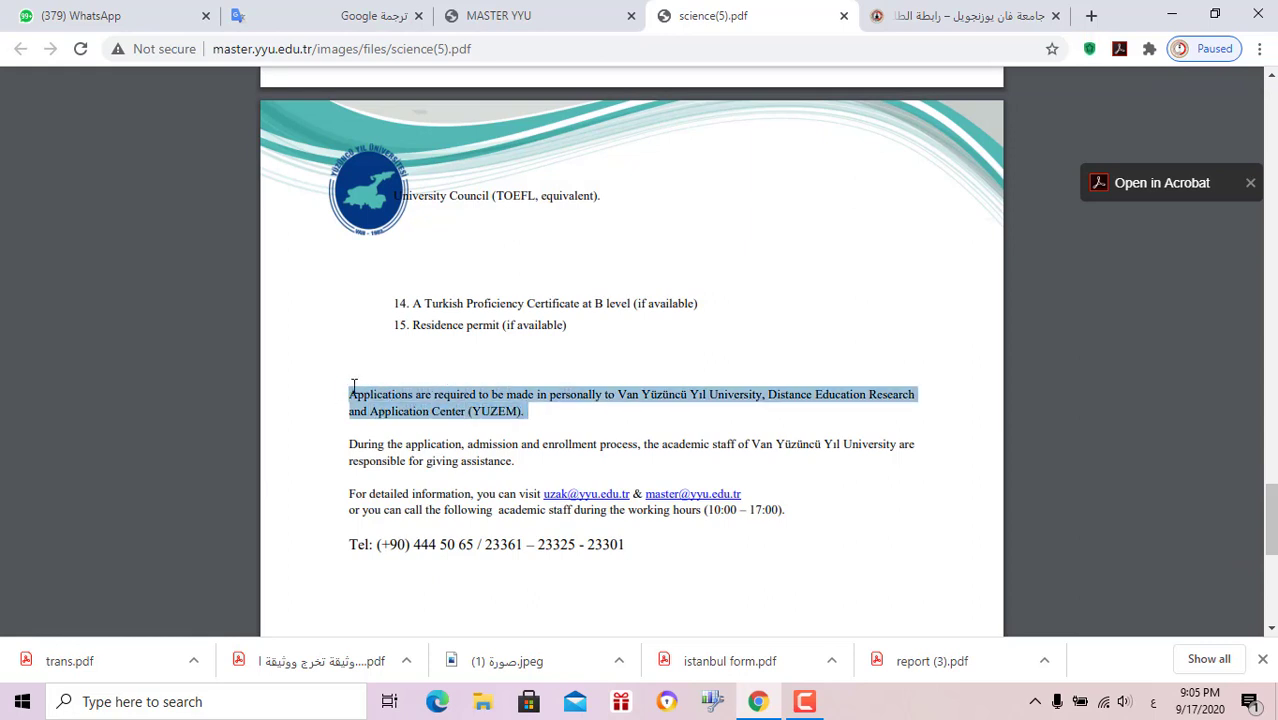
pyautogui.scroll(-1, 764, 417)
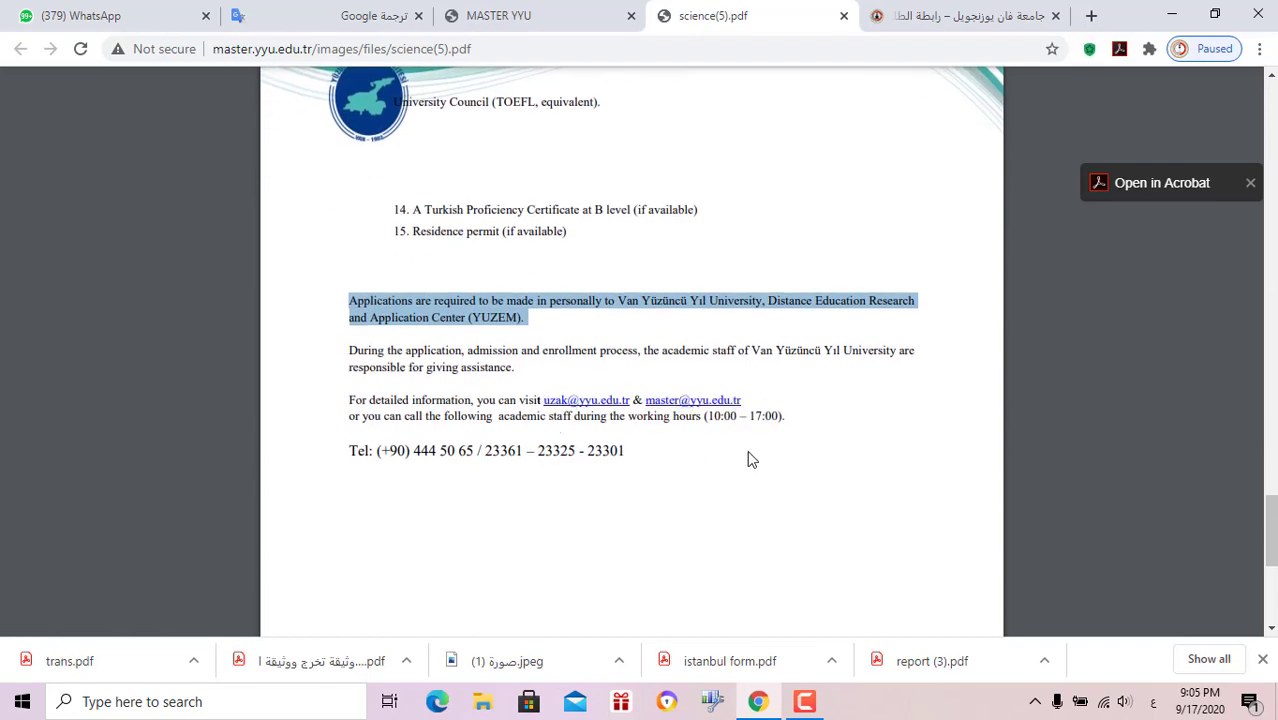
pyautogui.scroll(14, 750, 456)
pyautogui.scroll(20, 567, 389)
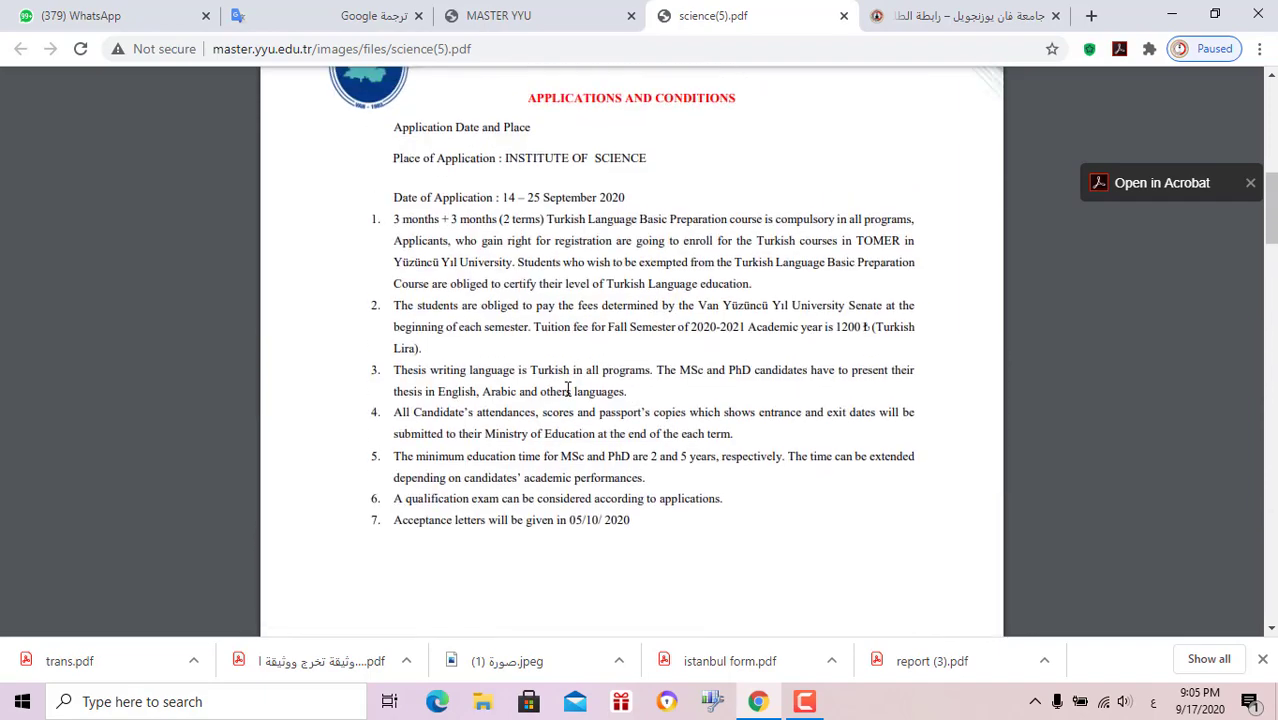
pyautogui.scroll(-5, 567, 389)
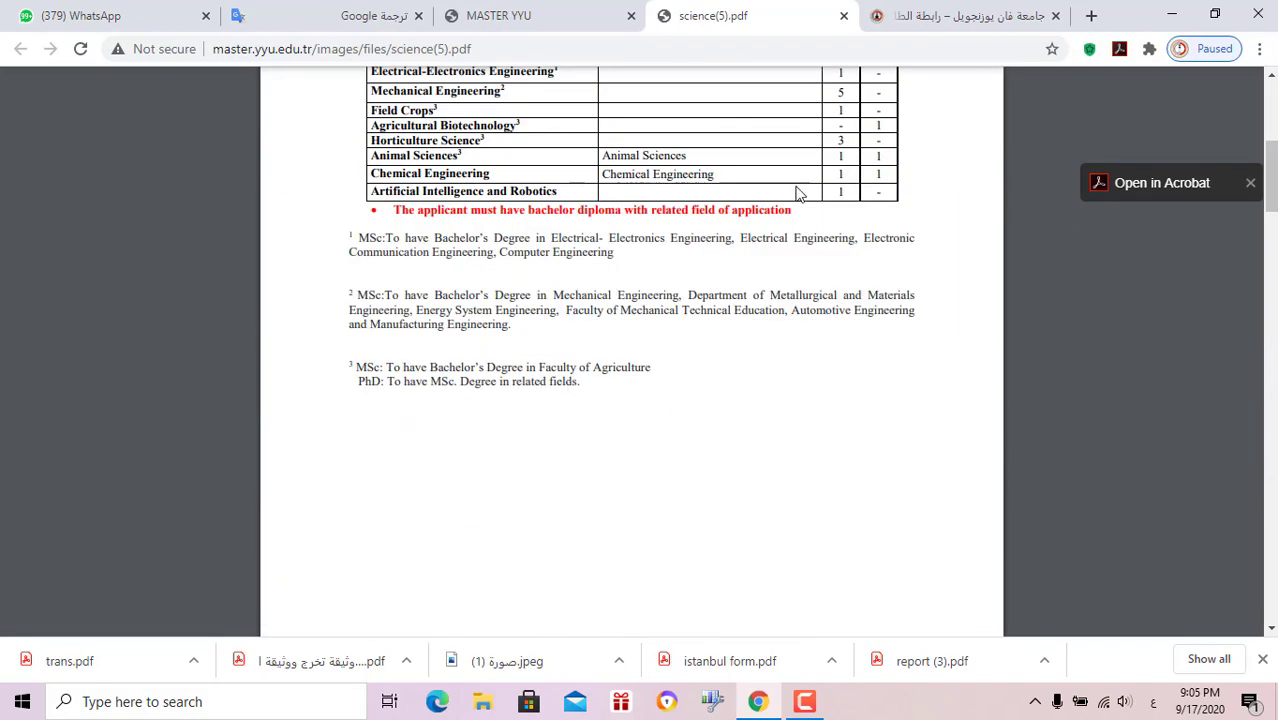
pyautogui.click(975, 15)
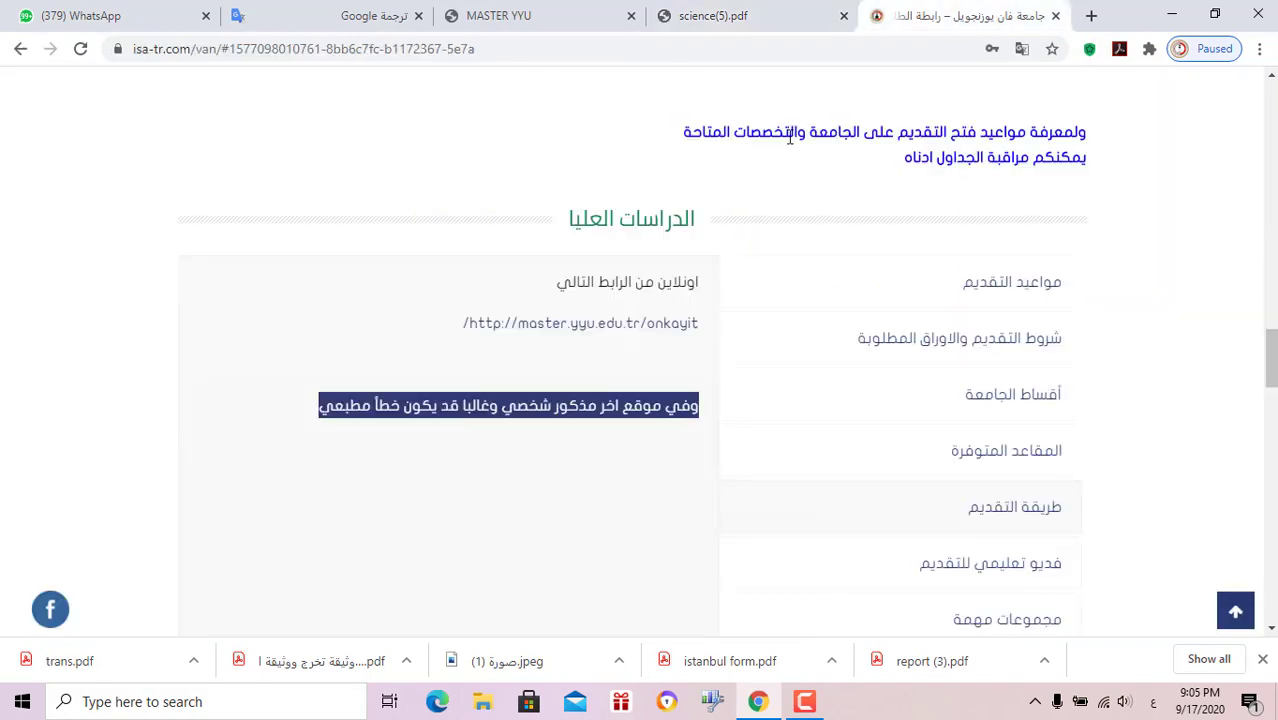
# Close science(5).pdf and browse the application video and important groups sections
pyautogui.click(843, 16)
pyautogui.scroll(-2, 930, 470)
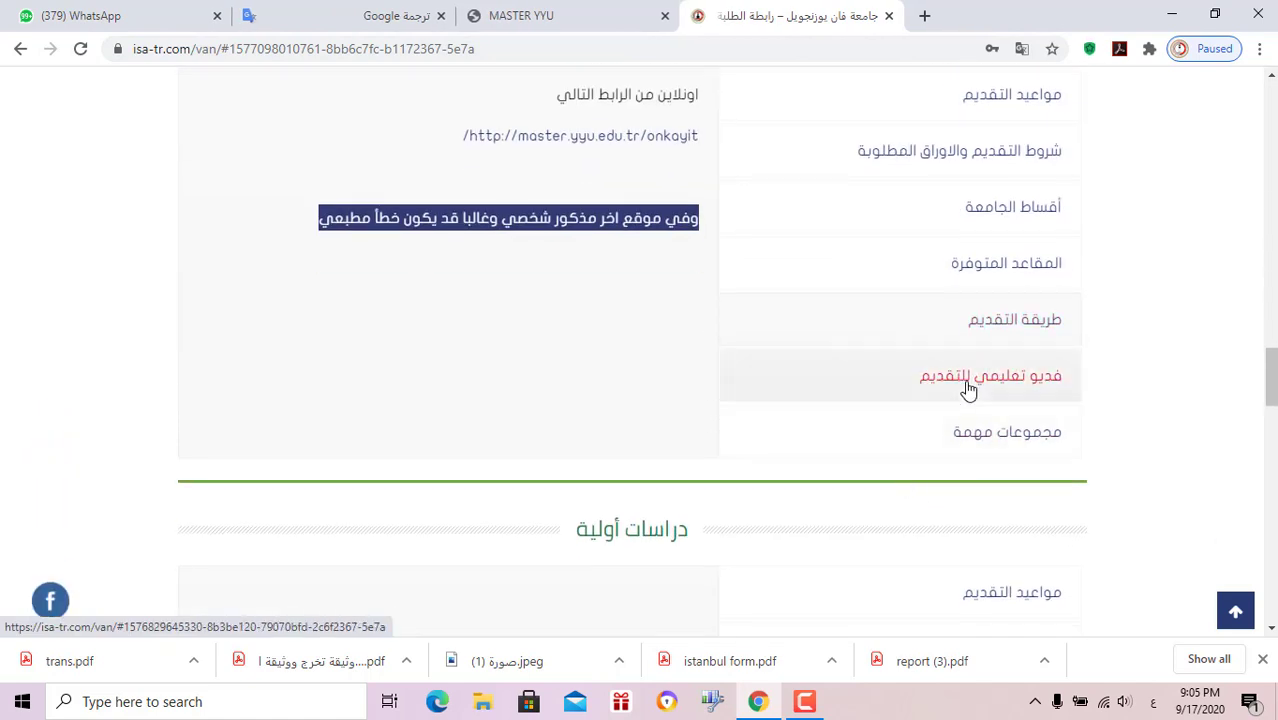
pyautogui.click(986, 376)
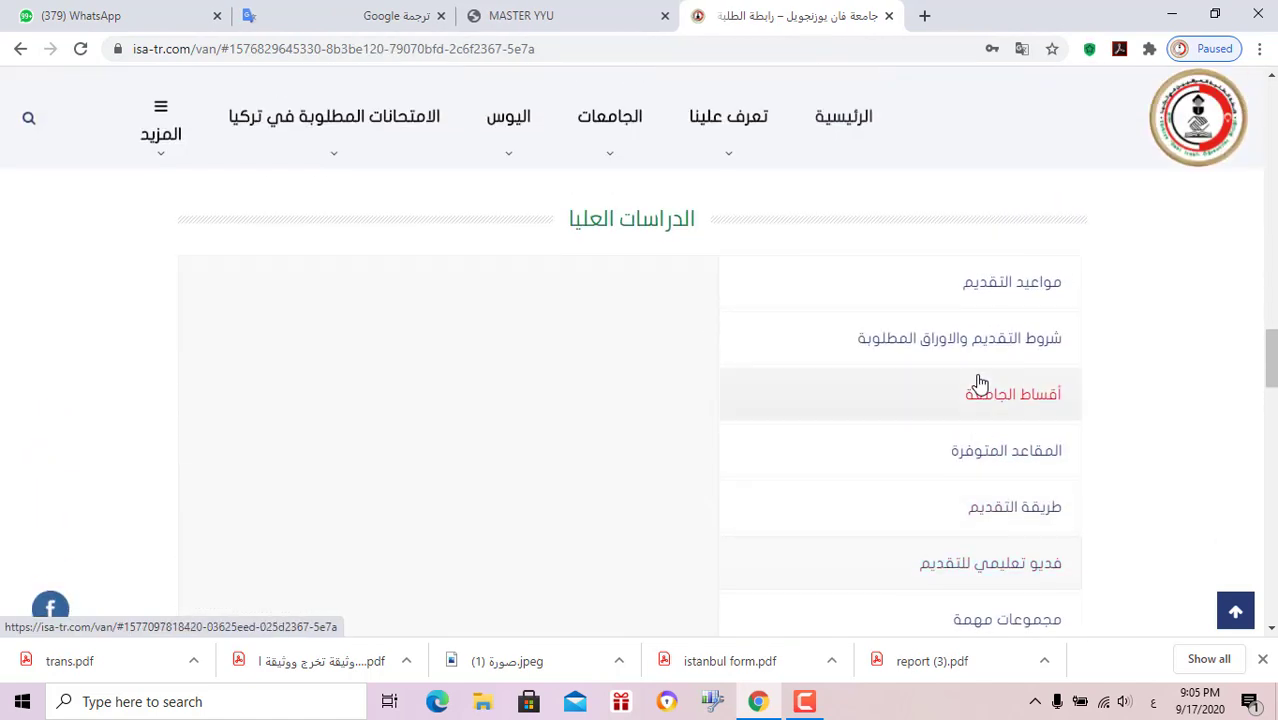
pyautogui.scroll(-1, 900, 480)
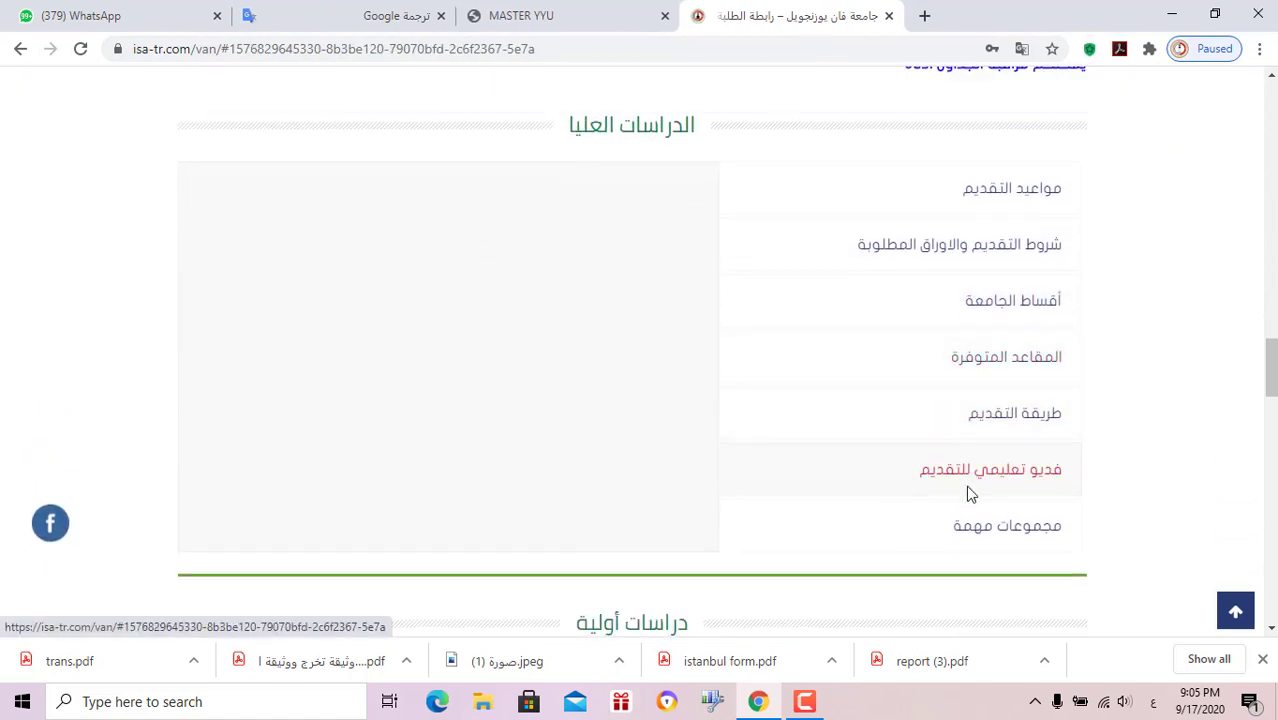
pyautogui.click(1004, 539)
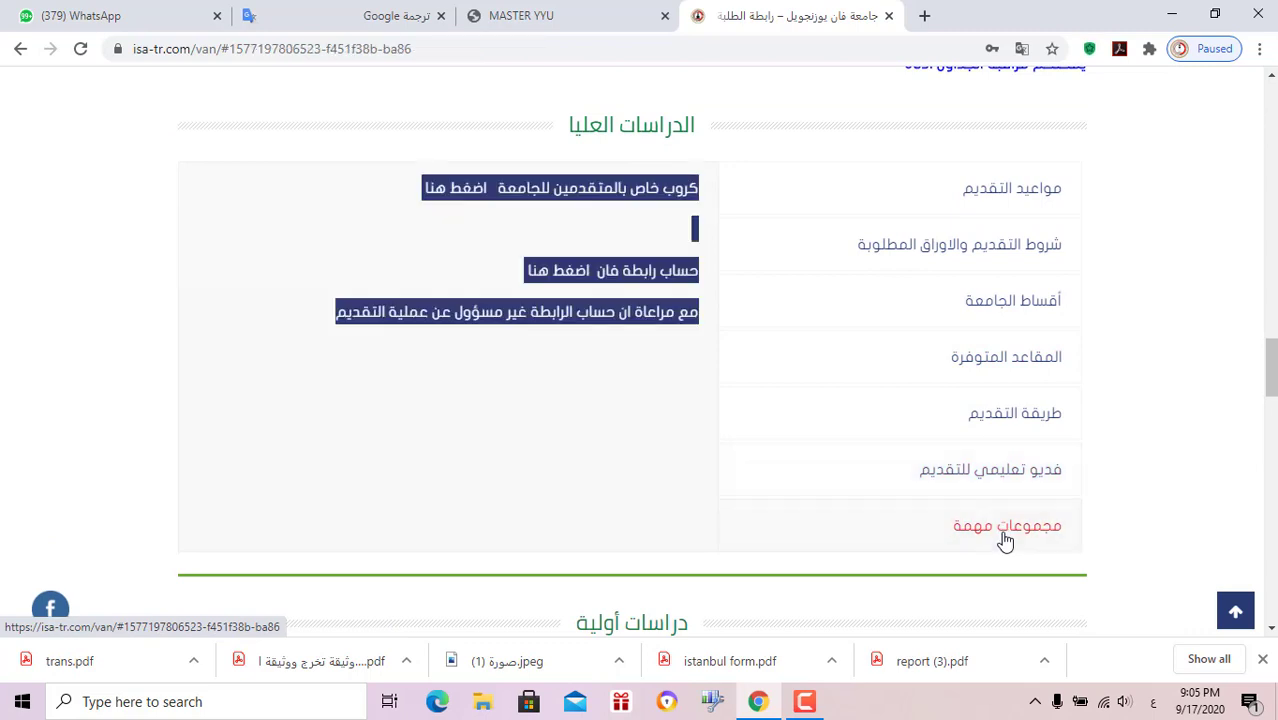
pyautogui.click(658, 210)
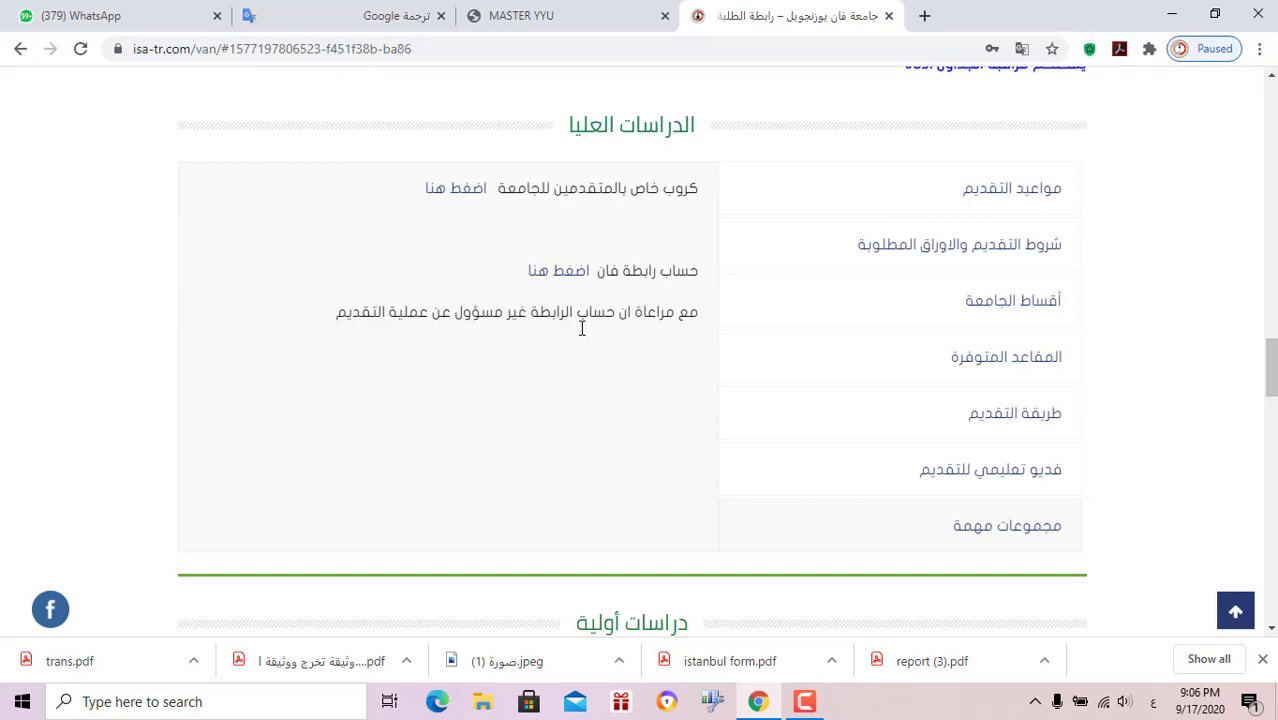
# Return to the application method section showing the master.yyu.edu.tr/onkayit link
pyautogui.scroll(1, 1078, 474)
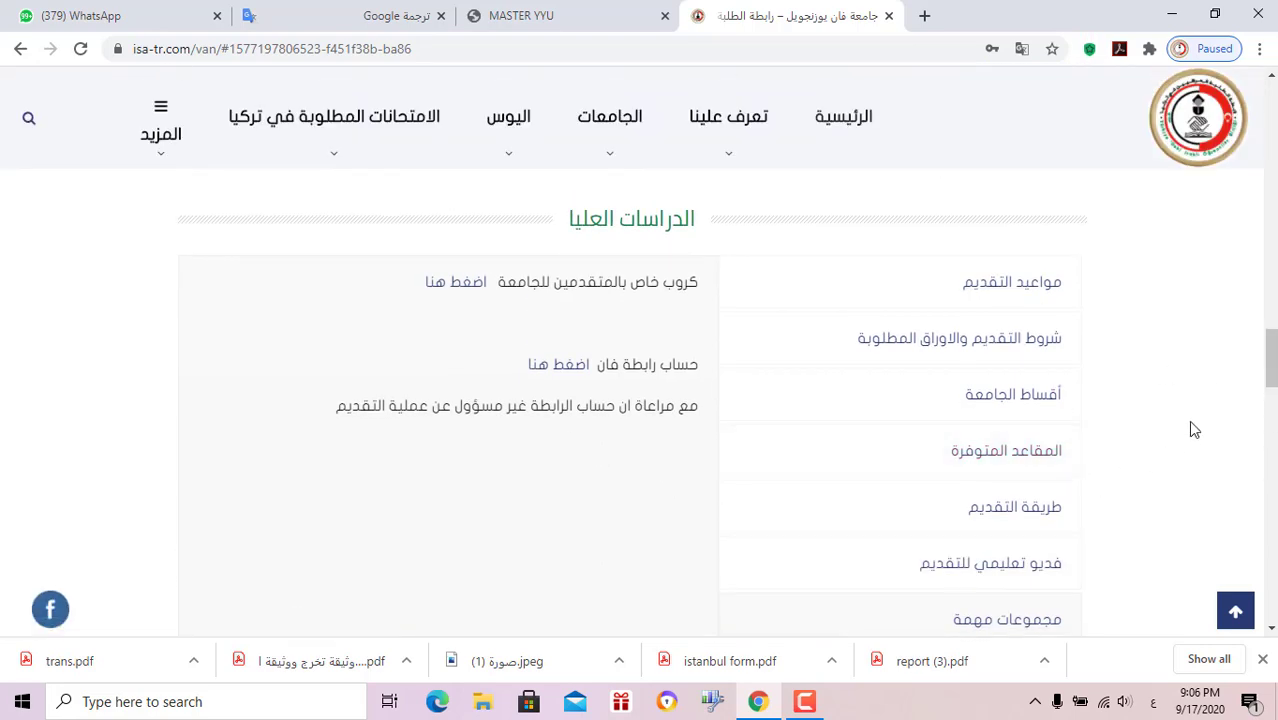
pyautogui.click(1058, 503)
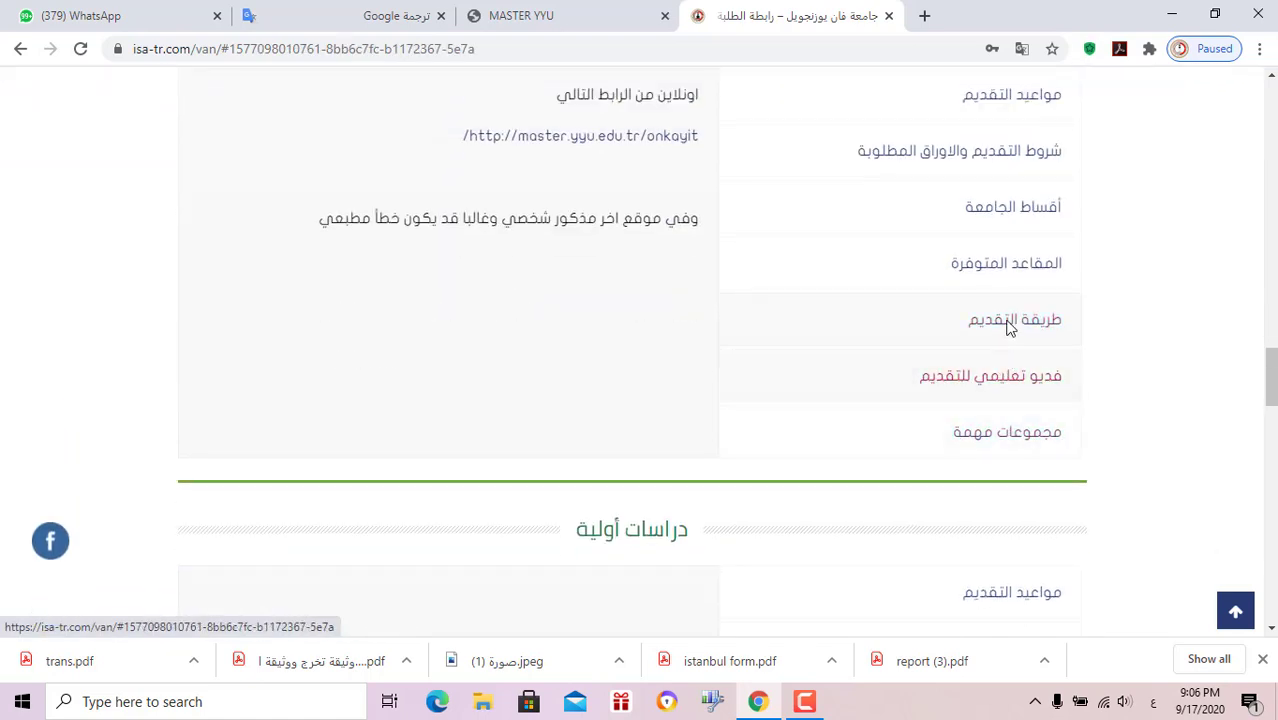
pyautogui.scroll(3, 1030, 420)
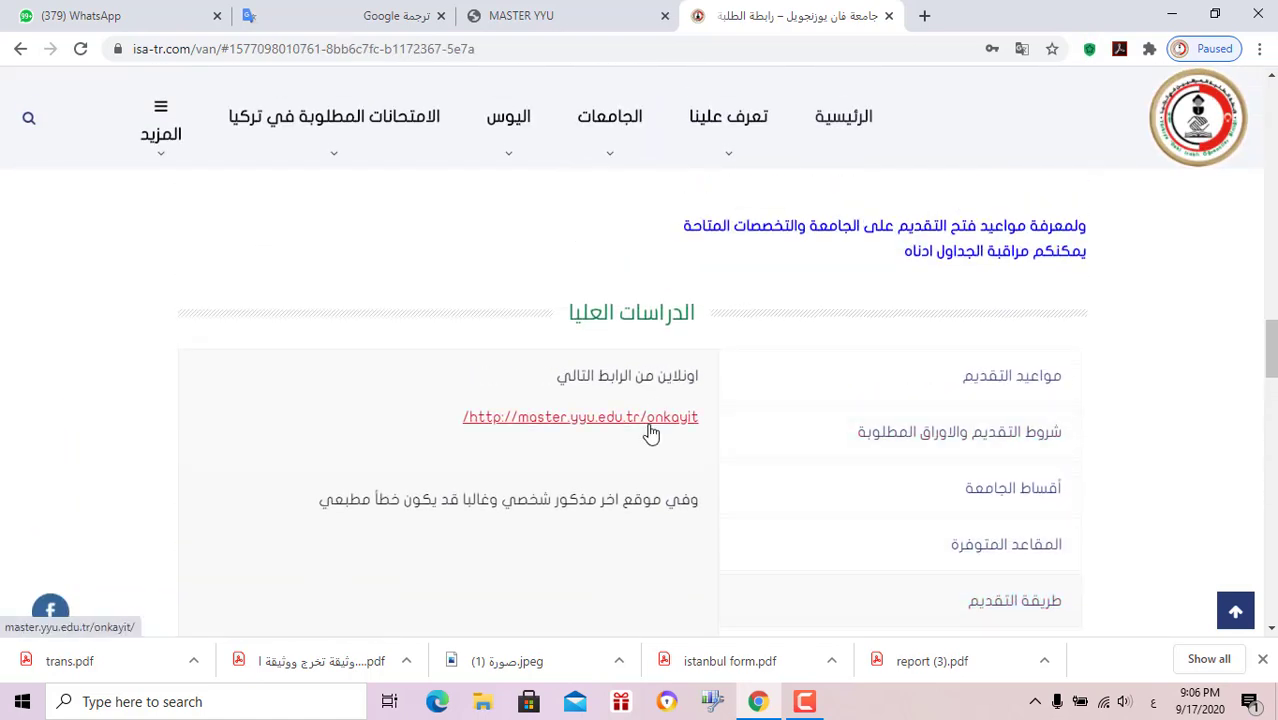
# Follow the master.yyu.edu.tr/onkayit link and open the NEW CANDIDATE REGISTRATION form
pyautogui.click(650, 420)
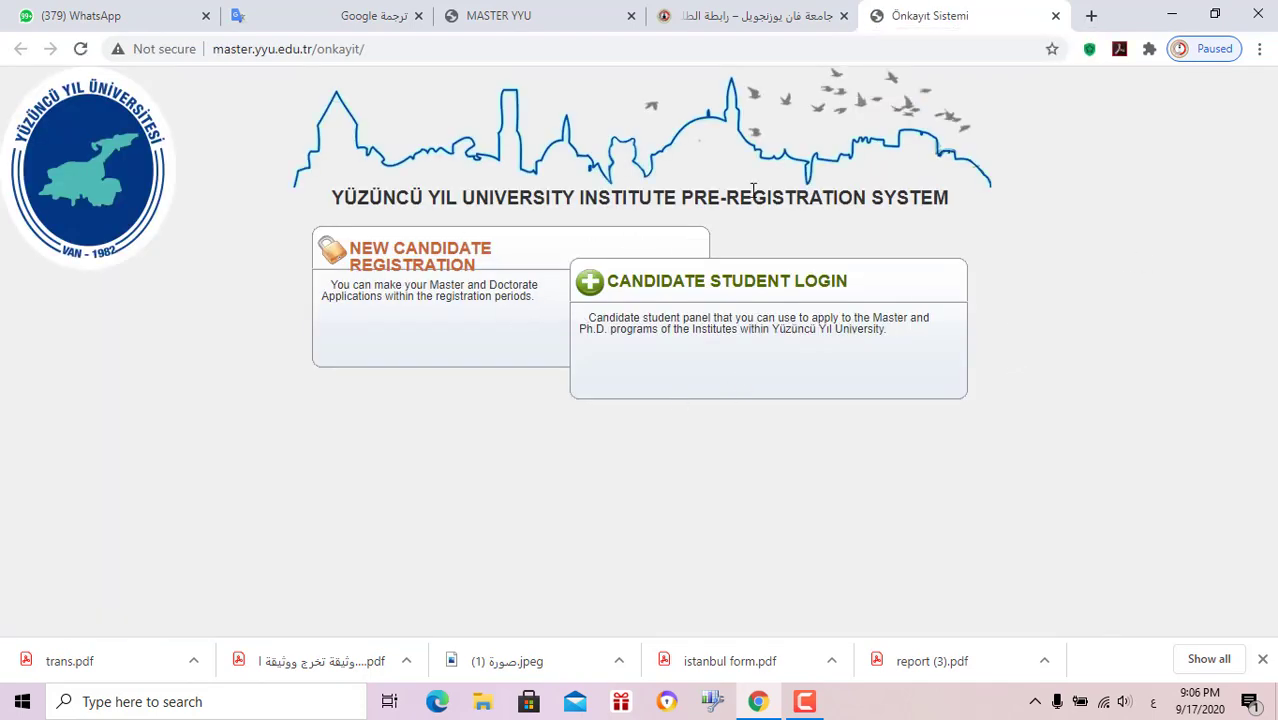
pyautogui.tripleClick(470, 250)
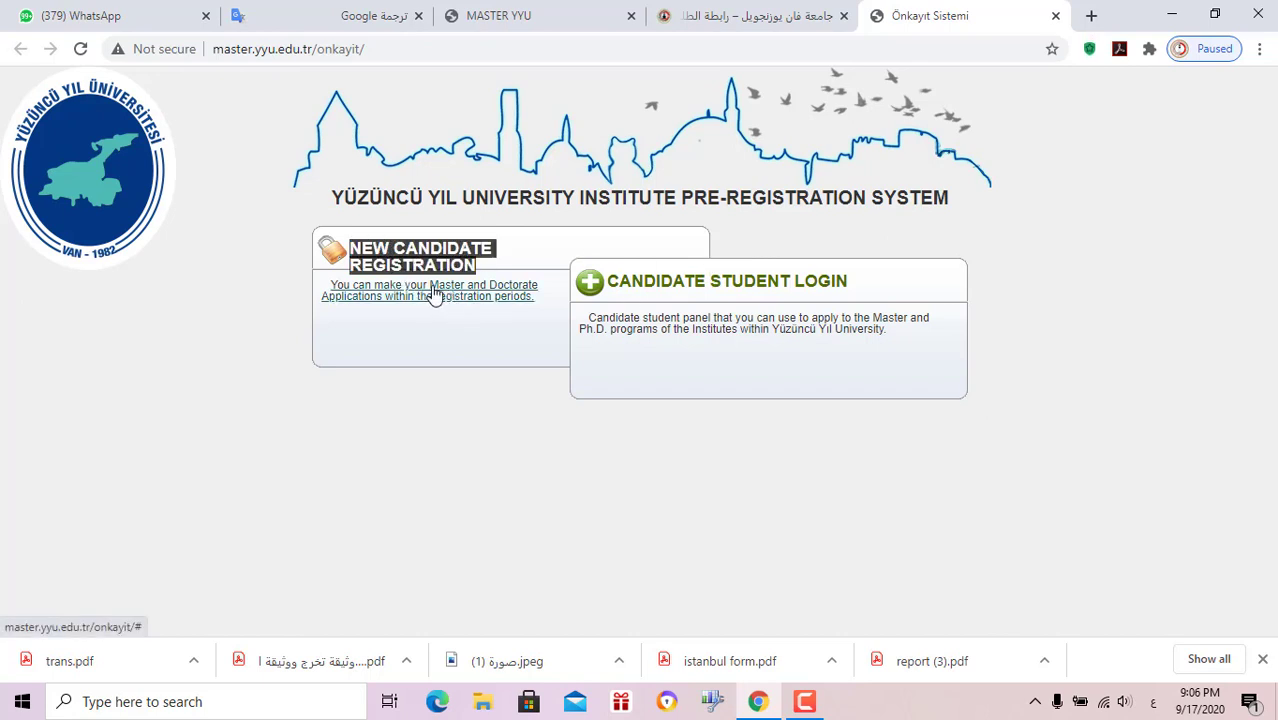
pyautogui.click(435, 293)
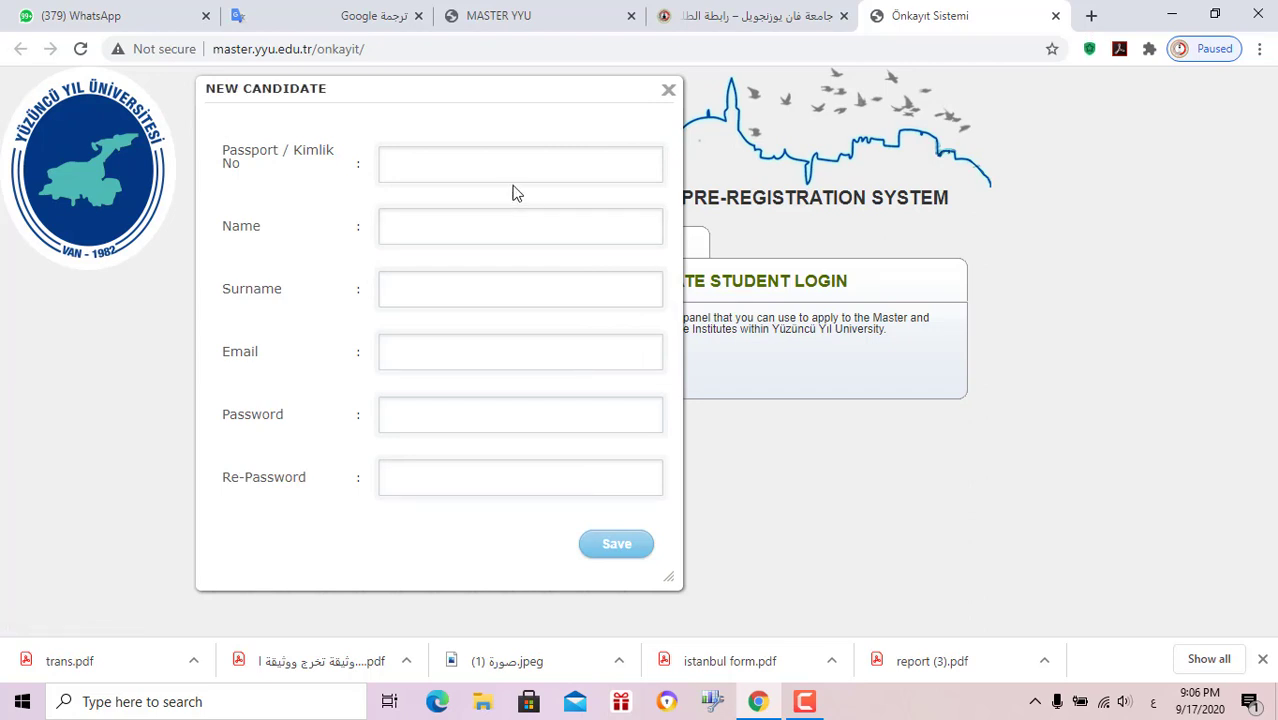
# Fill in the candidate's passport number, first name, surname and e-mail fields
pyautogui.click(501, 162)
pyautogui.write('a')
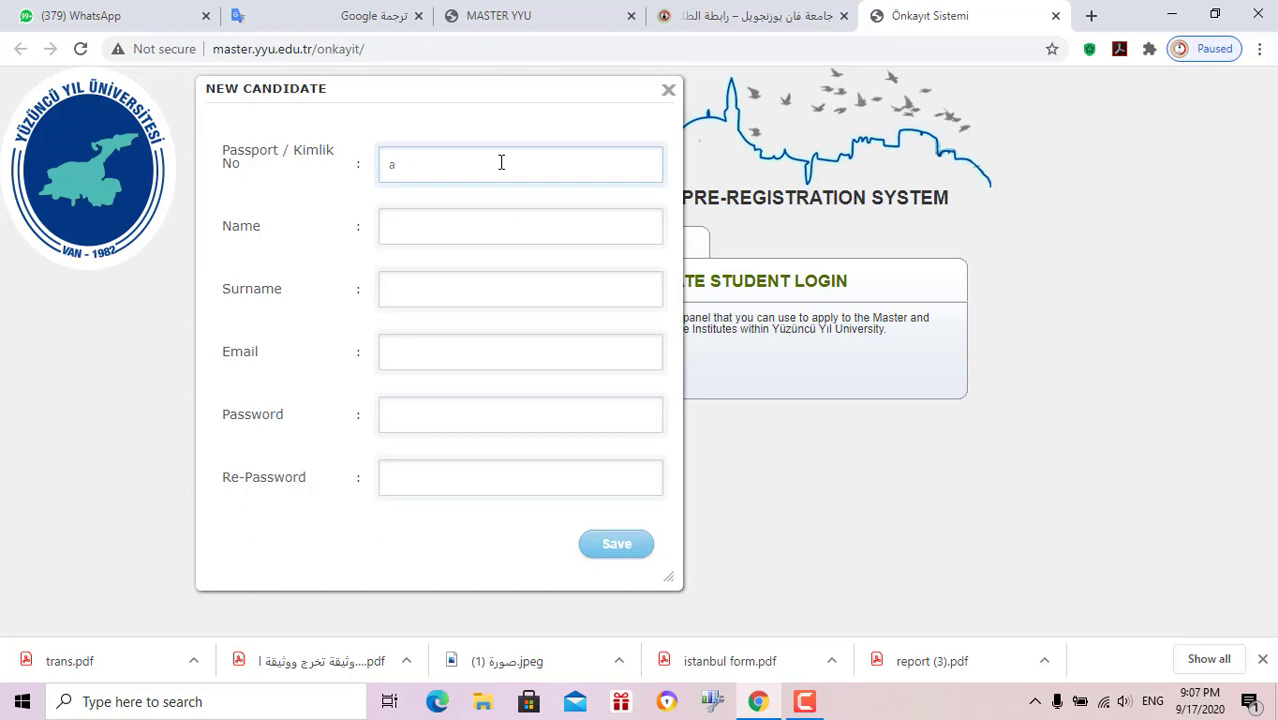
pyautogui.press('BackSpace')
pyautogui.write('A00000')
pyautogui.press('Tab')
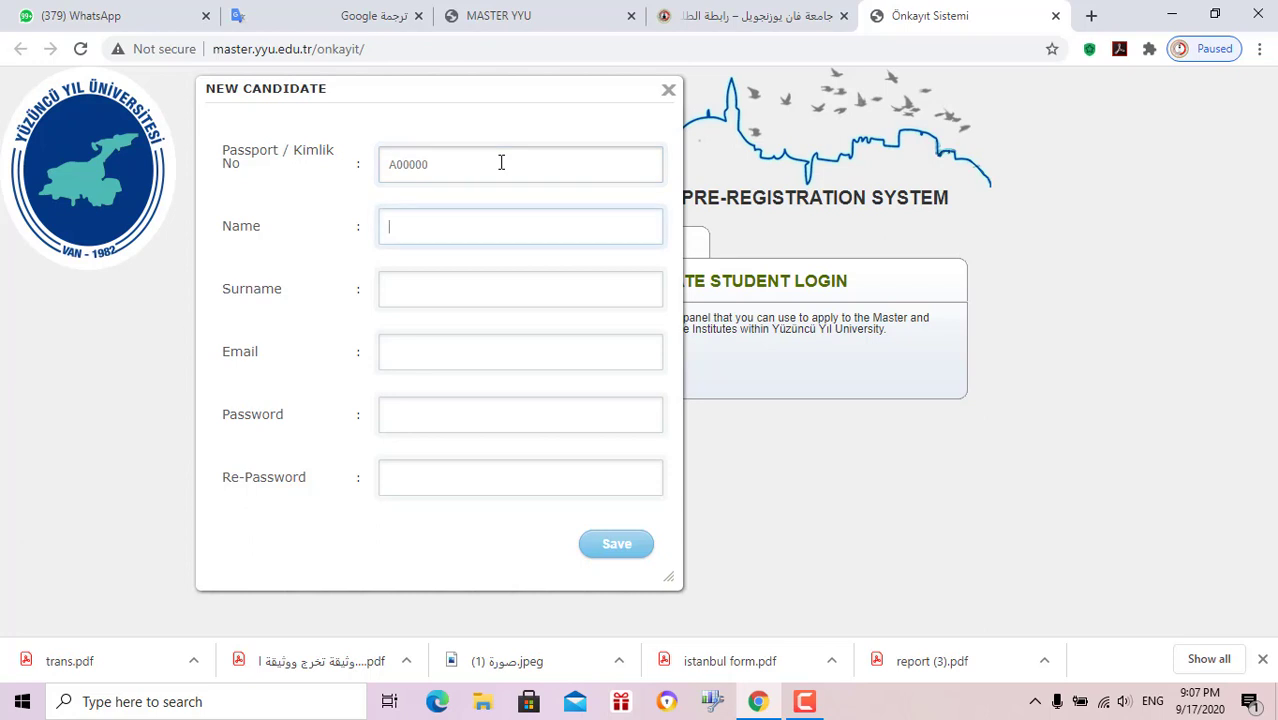
pyautogui.press('Tab')
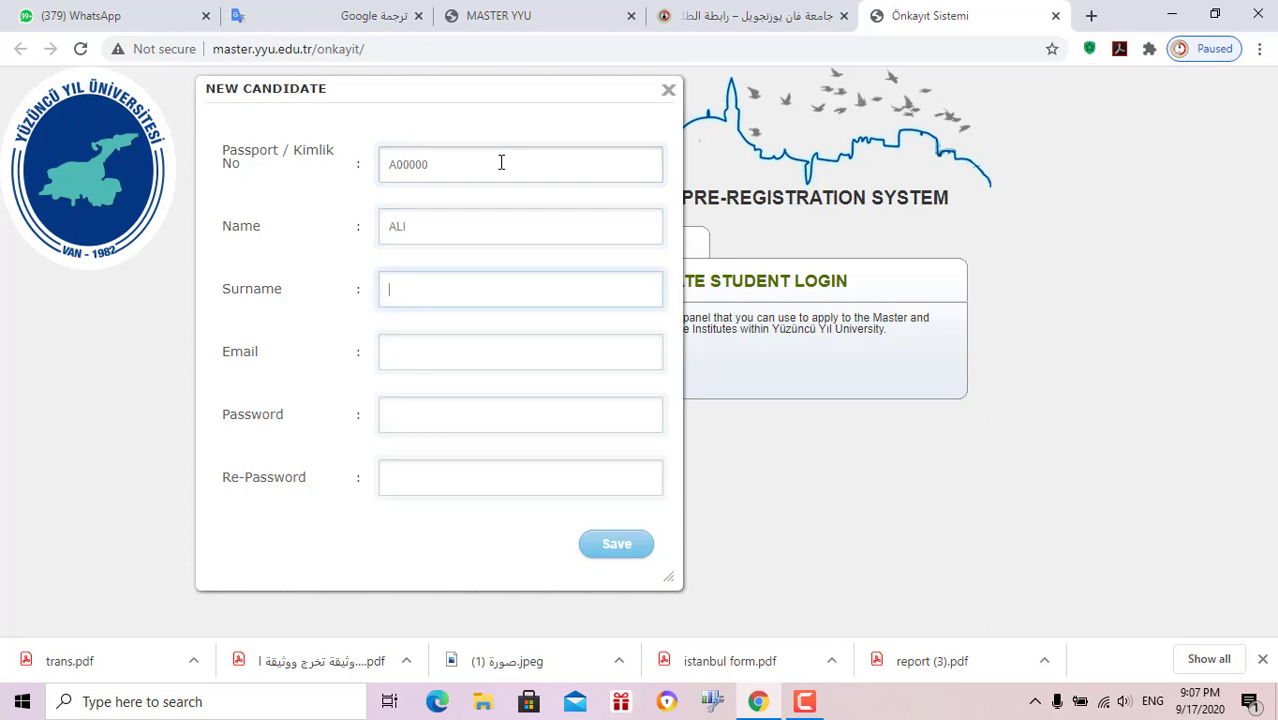
pyautogui.press('Tab')
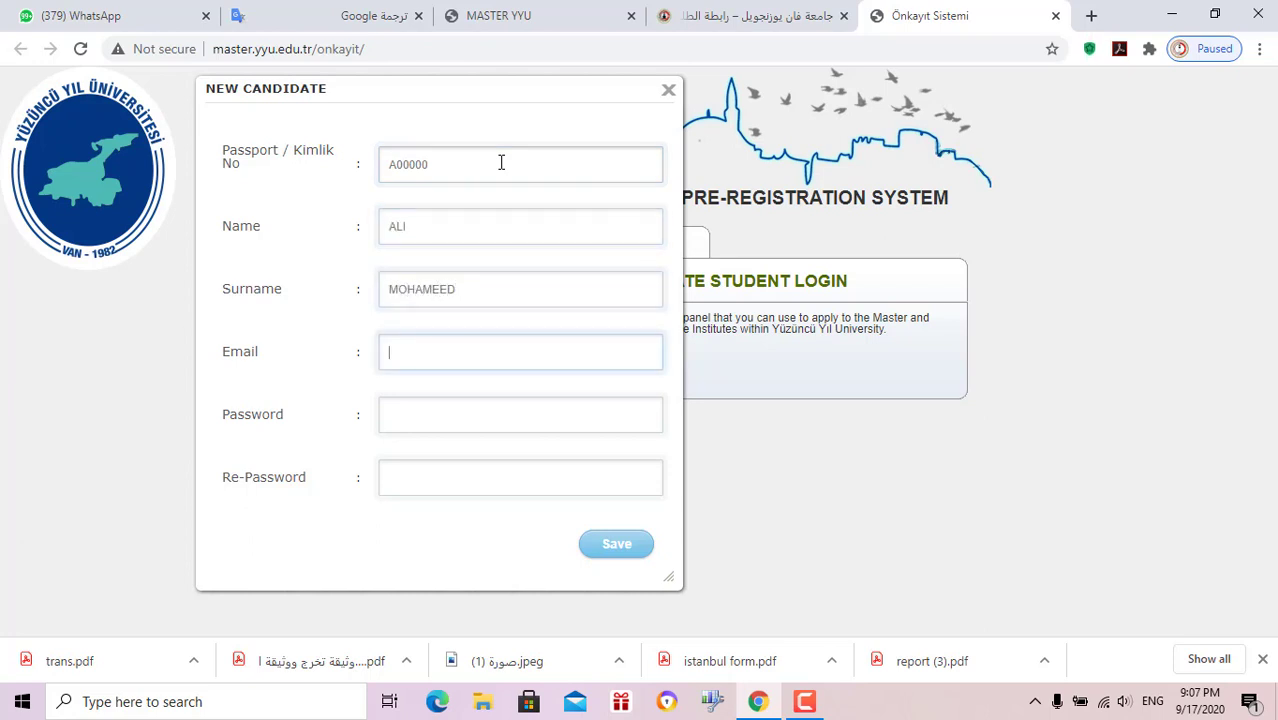
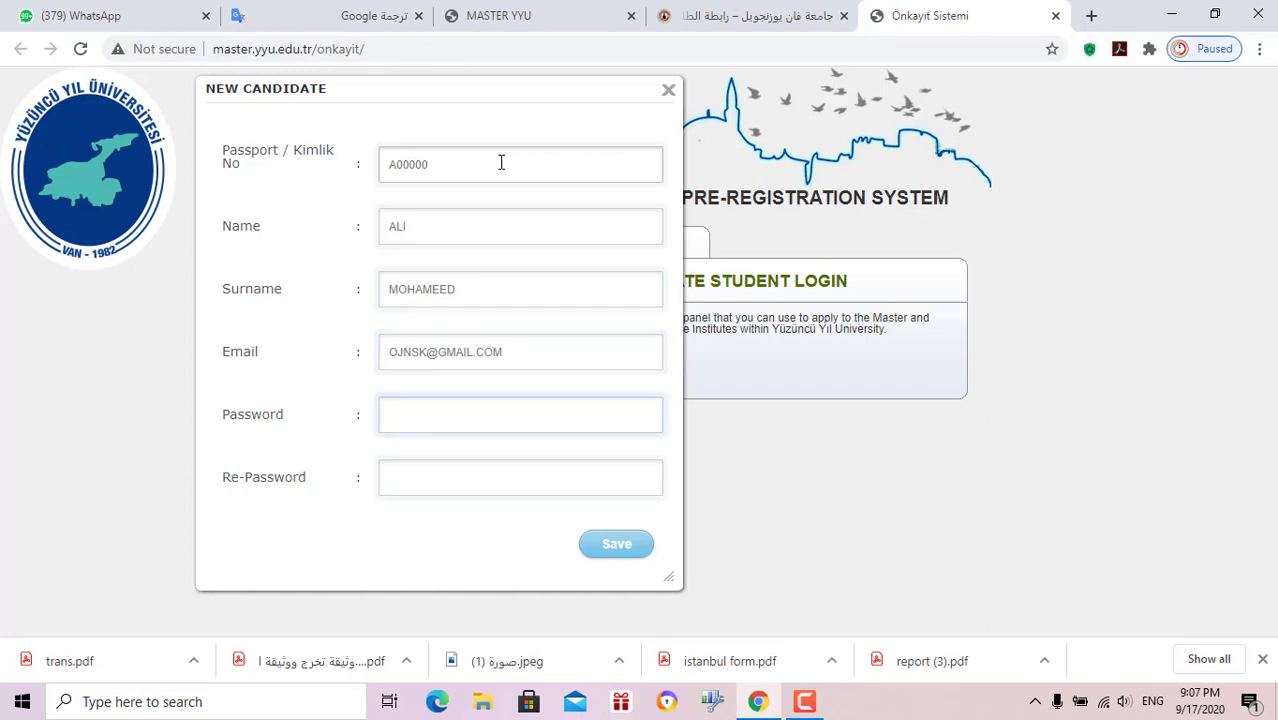
# Enter the account password, save the registration and dismiss the "Kaydedildi!" confirmation
pyautogui.doubleClick(501, 163)
pyautogui.click(464, 405)
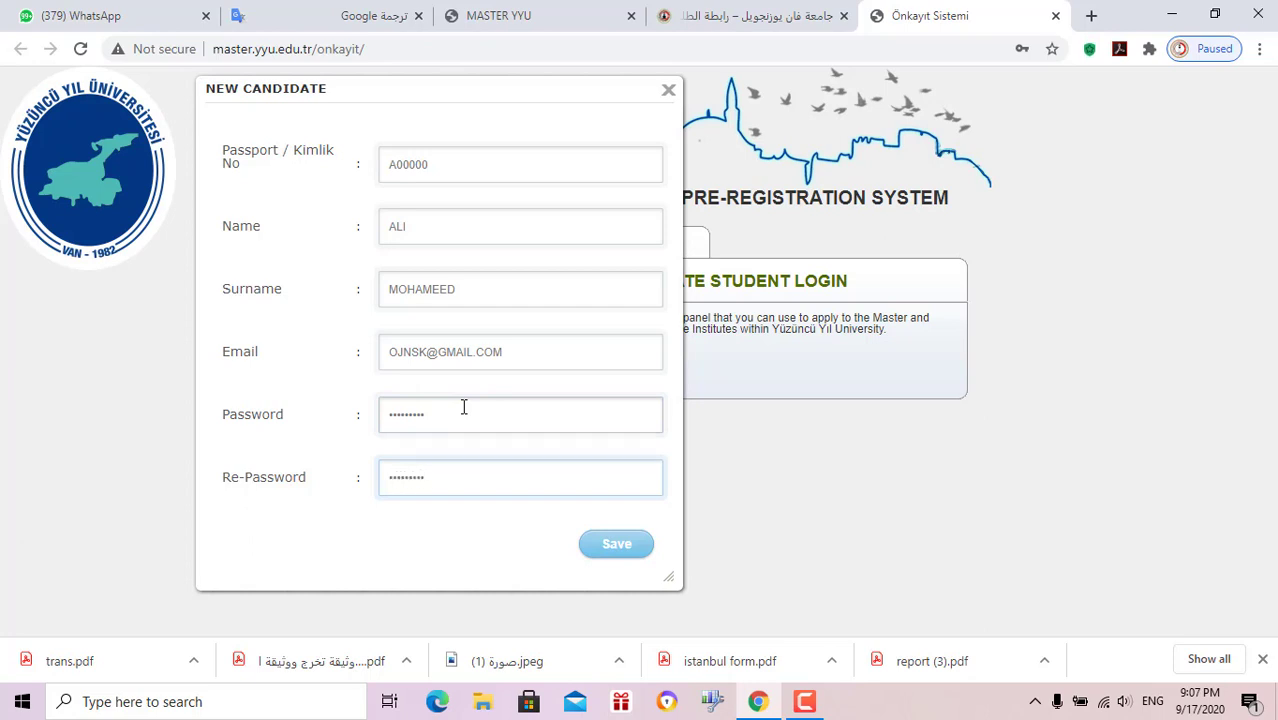
pyautogui.click(610, 558)
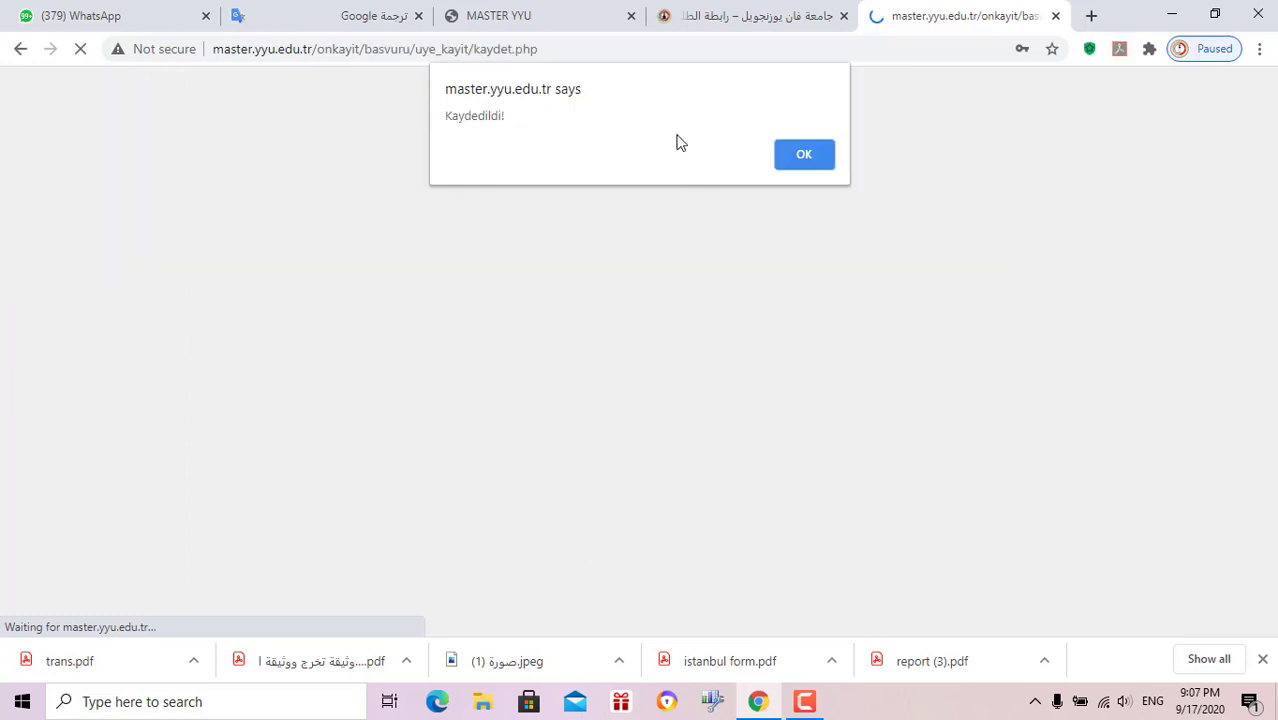
pyautogui.click(804, 154)
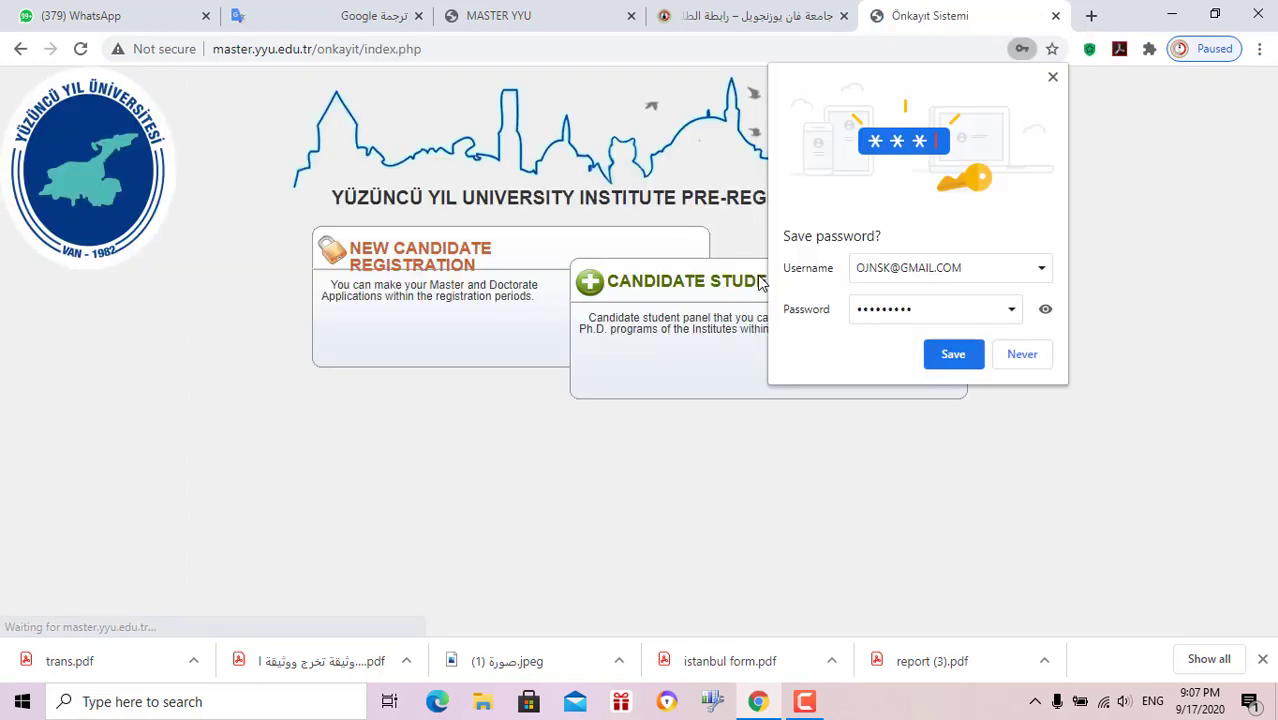
# Log in through Candidate Student Login with the candidate's passport ID and password
pyautogui.click(1052, 78)
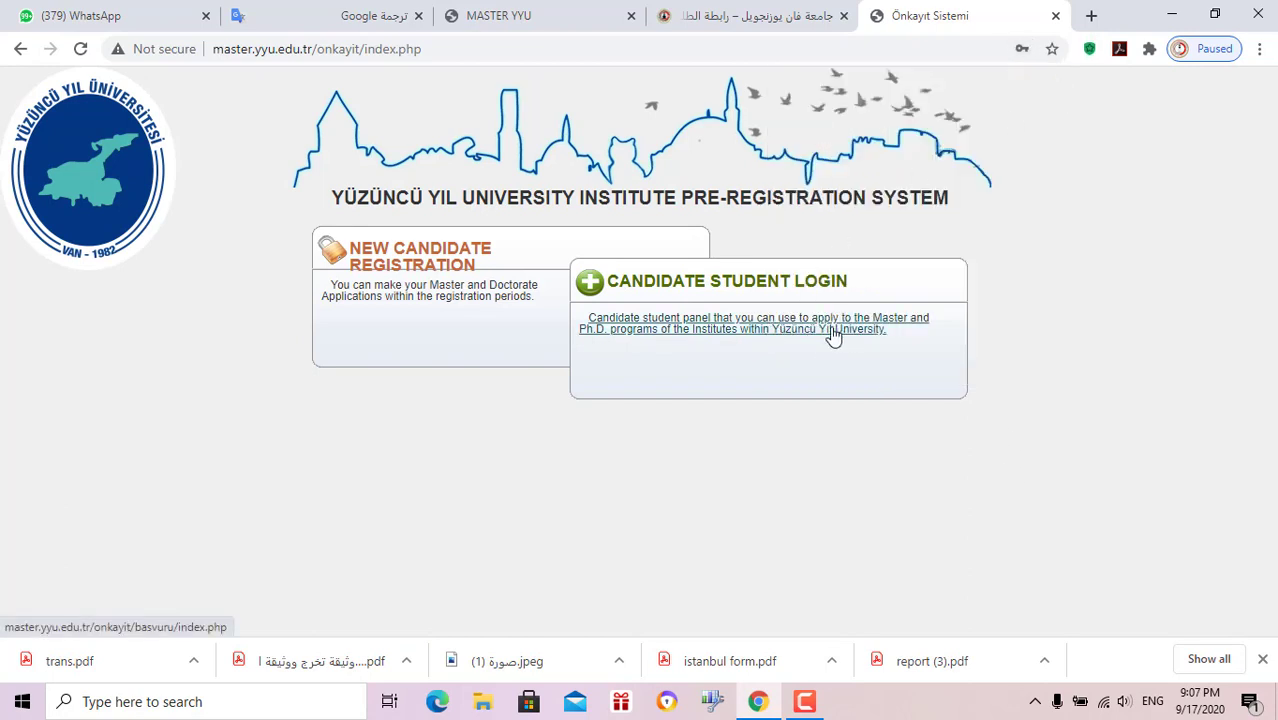
pyautogui.click(835, 335)
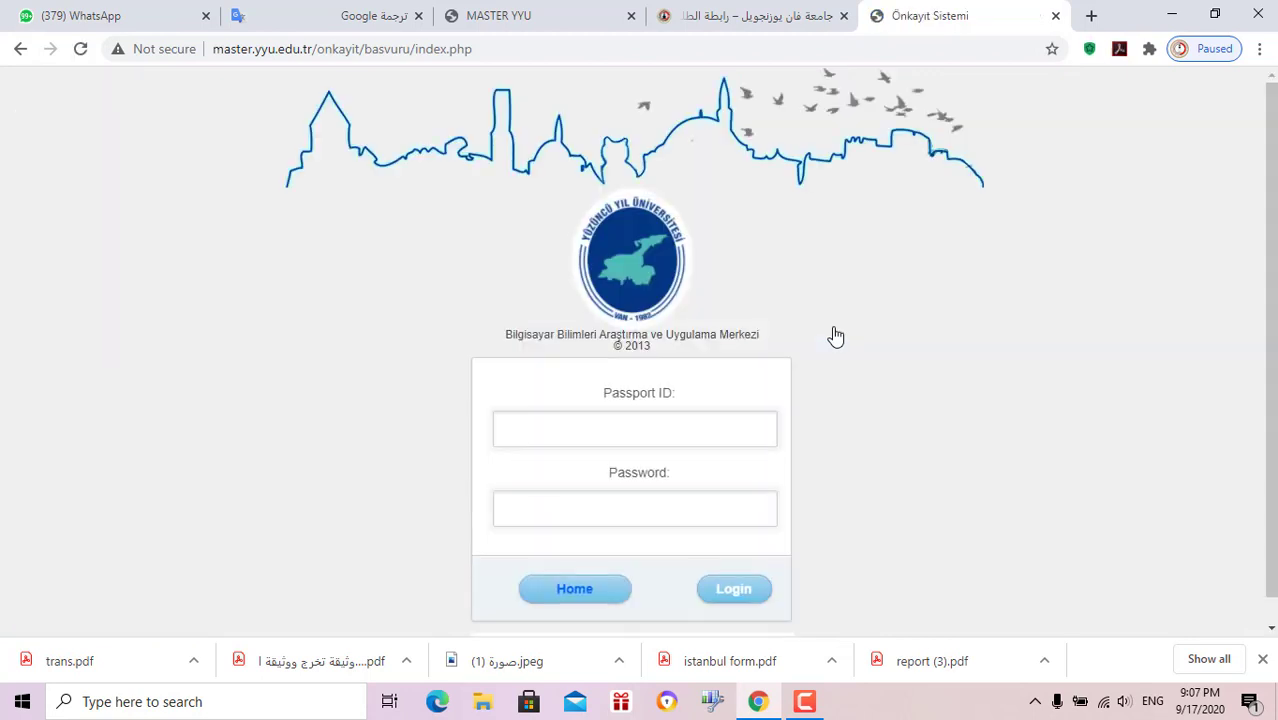
pyautogui.click(765, 433)
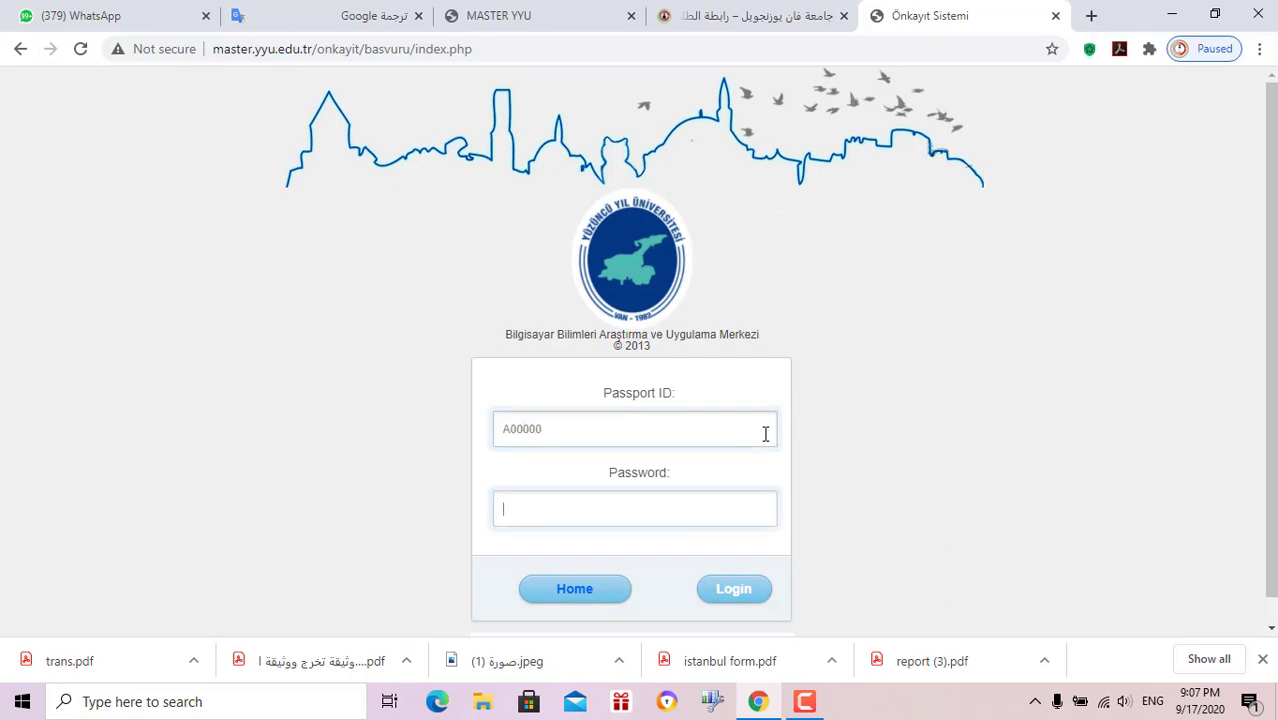
pyautogui.write('12345678')
pyautogui.click(748, 597)
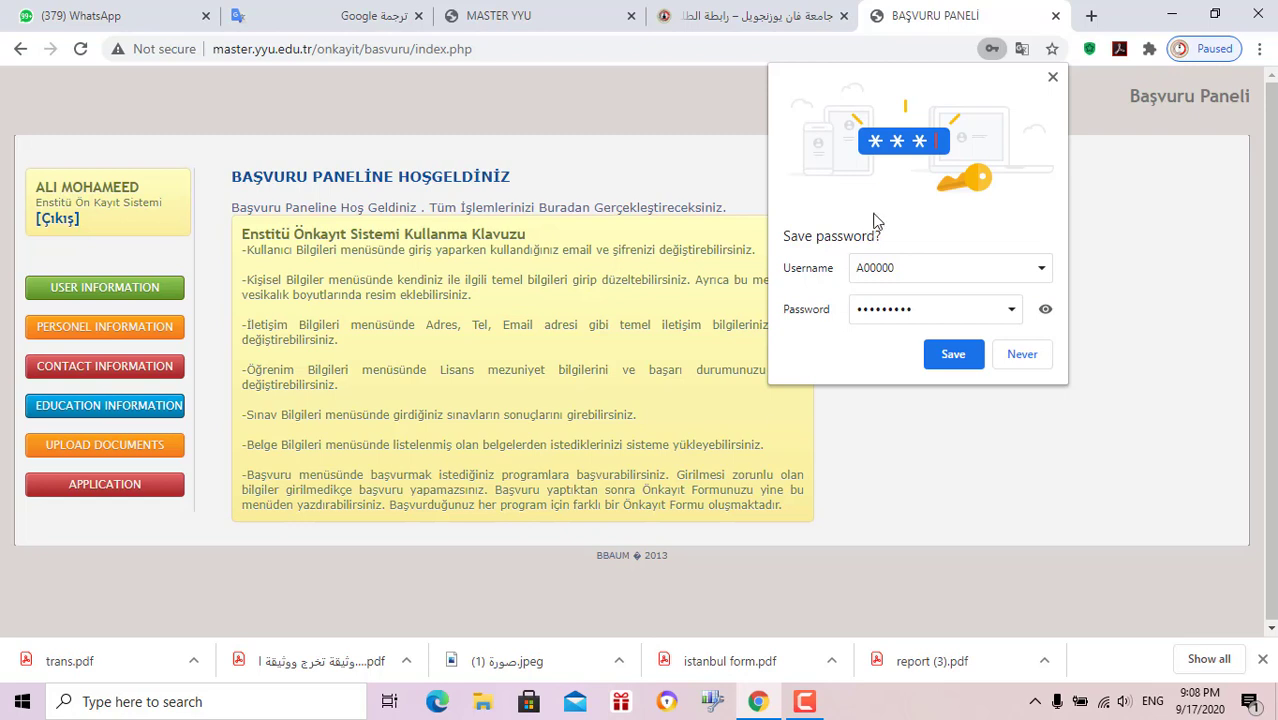
# Open User Information and then the Personel Information page
pyautogui.click(1052, 77)
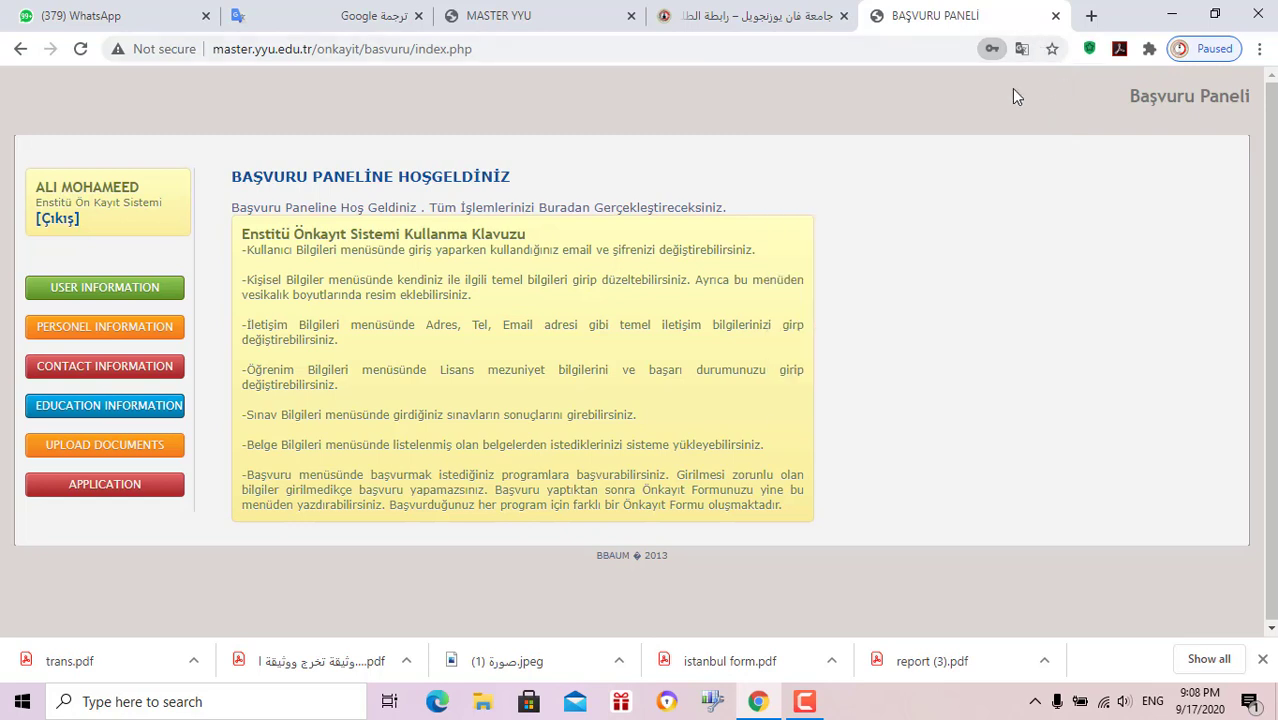
pyautogui.click(141, 289)
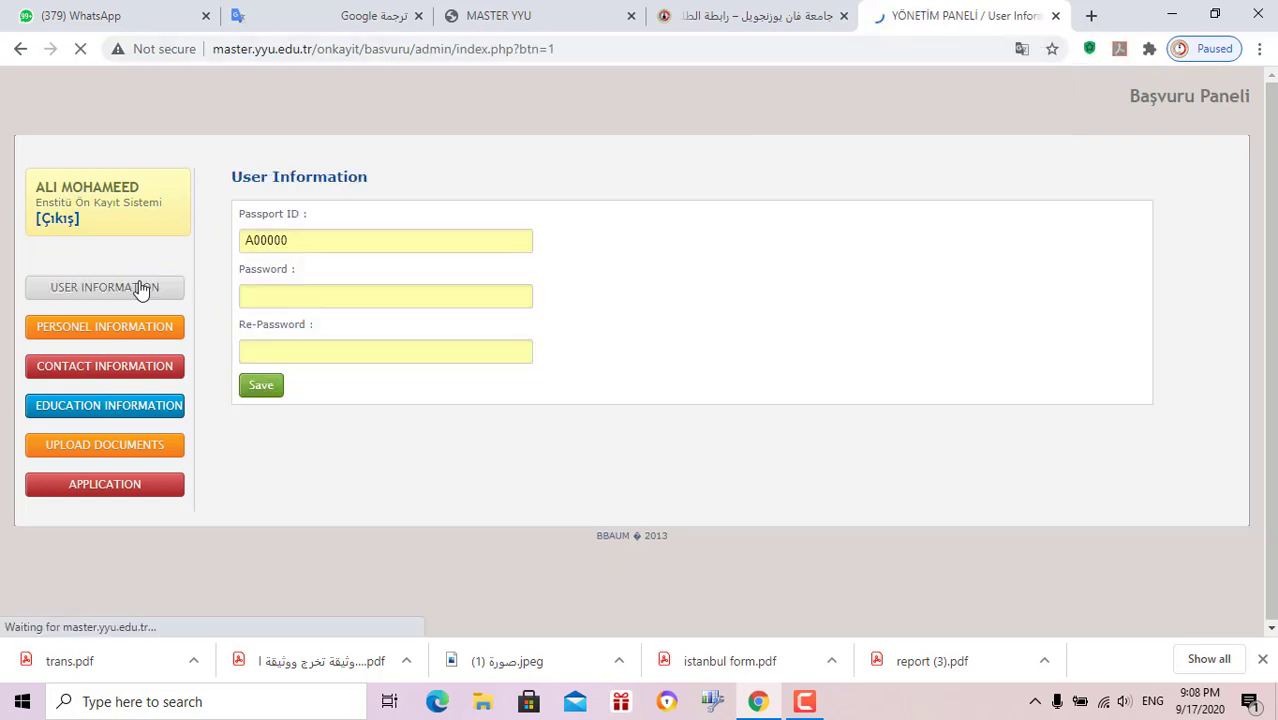
pyautogui.click(165, 327)
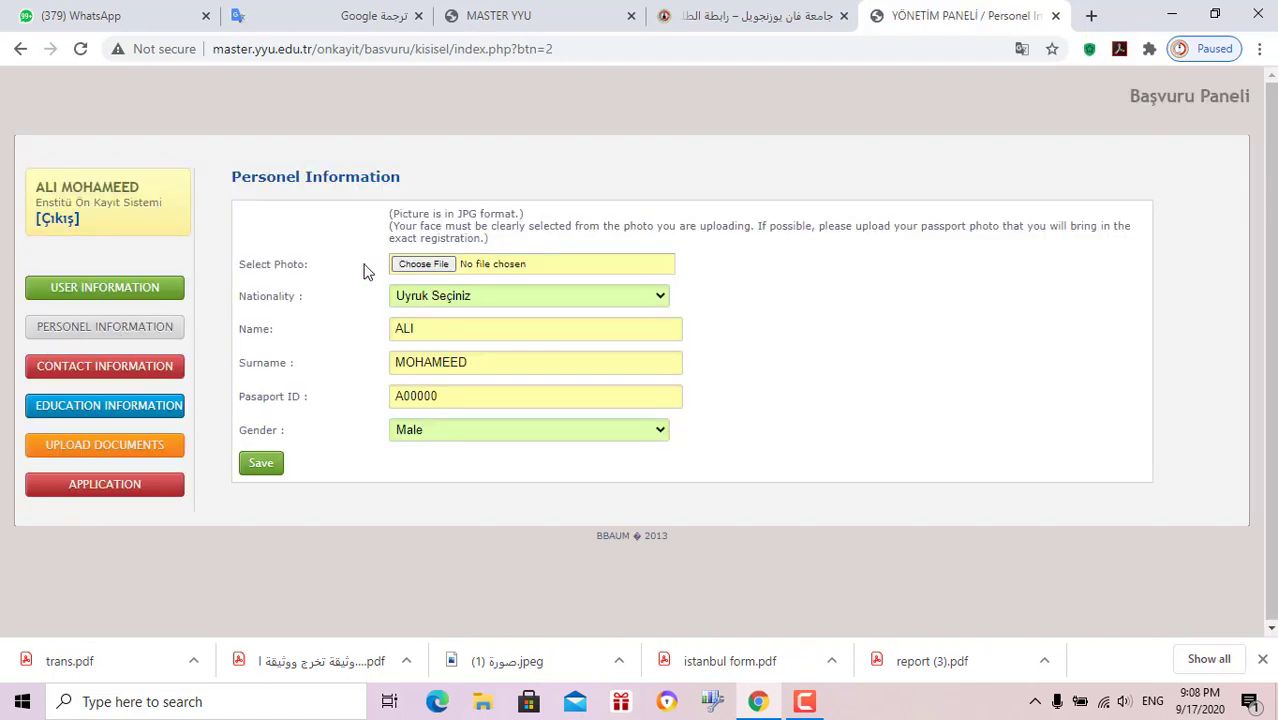
# Upload karabukvvvv.jpg from the Desktop as the profile photo
pyautogui.click(422, 267)
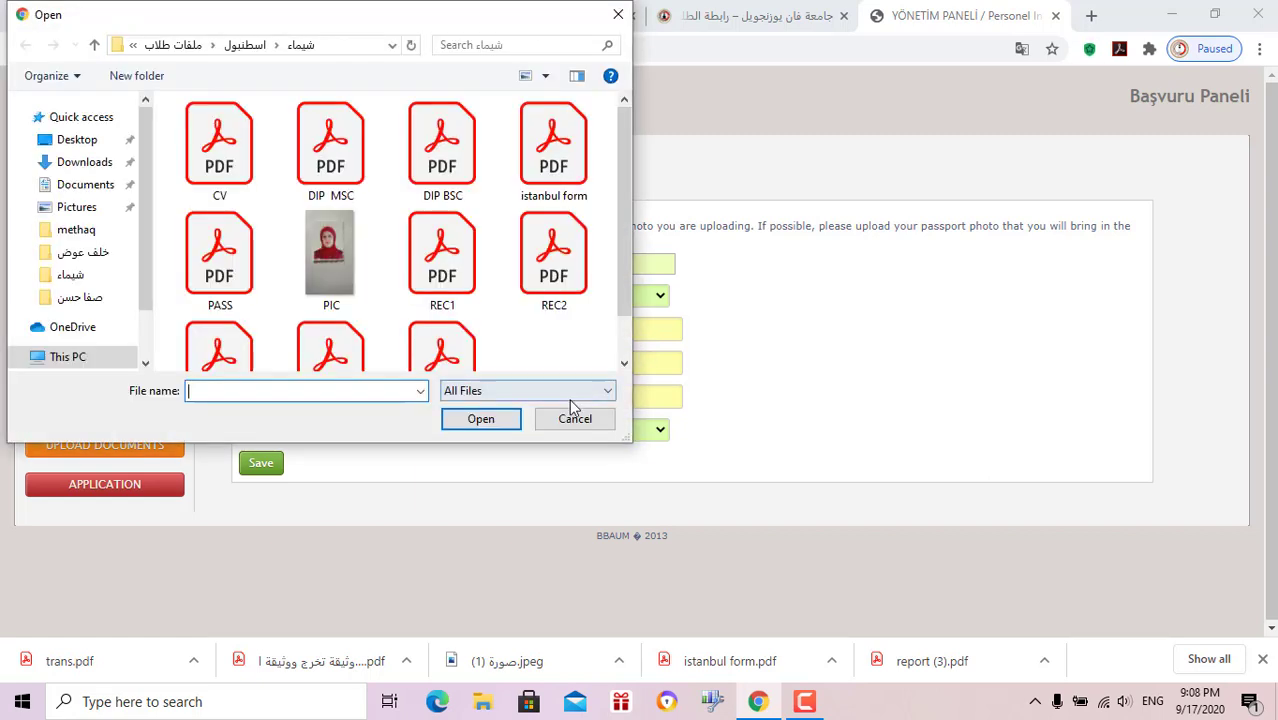
pyautogui.click(79, 138)
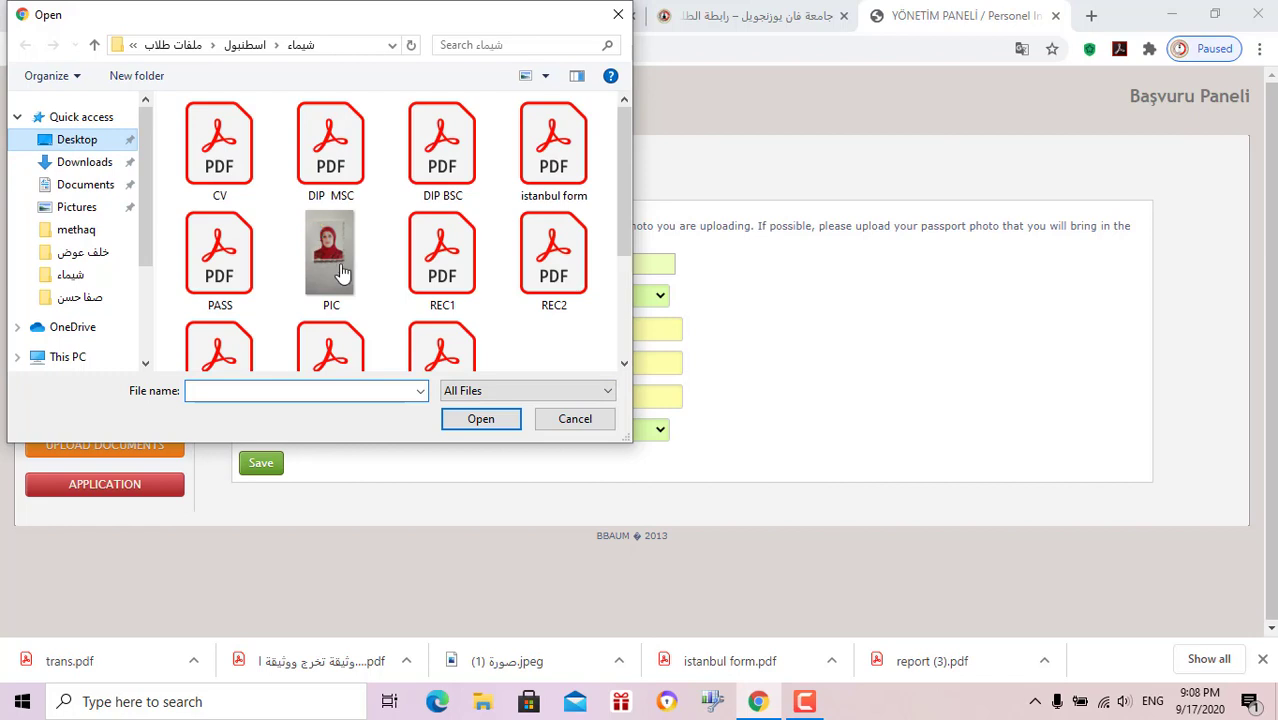
pyautogui.scroll(-2, 342, 271)
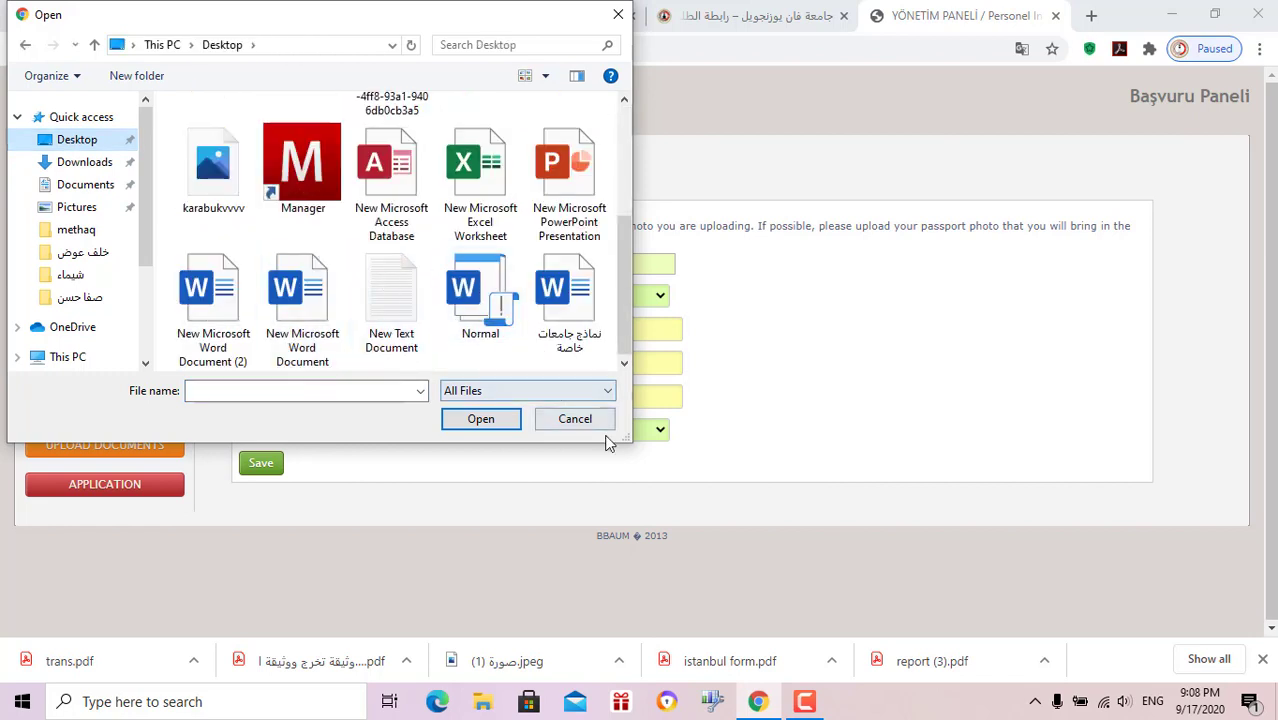
pyautogui.doubleClick(213, 178)
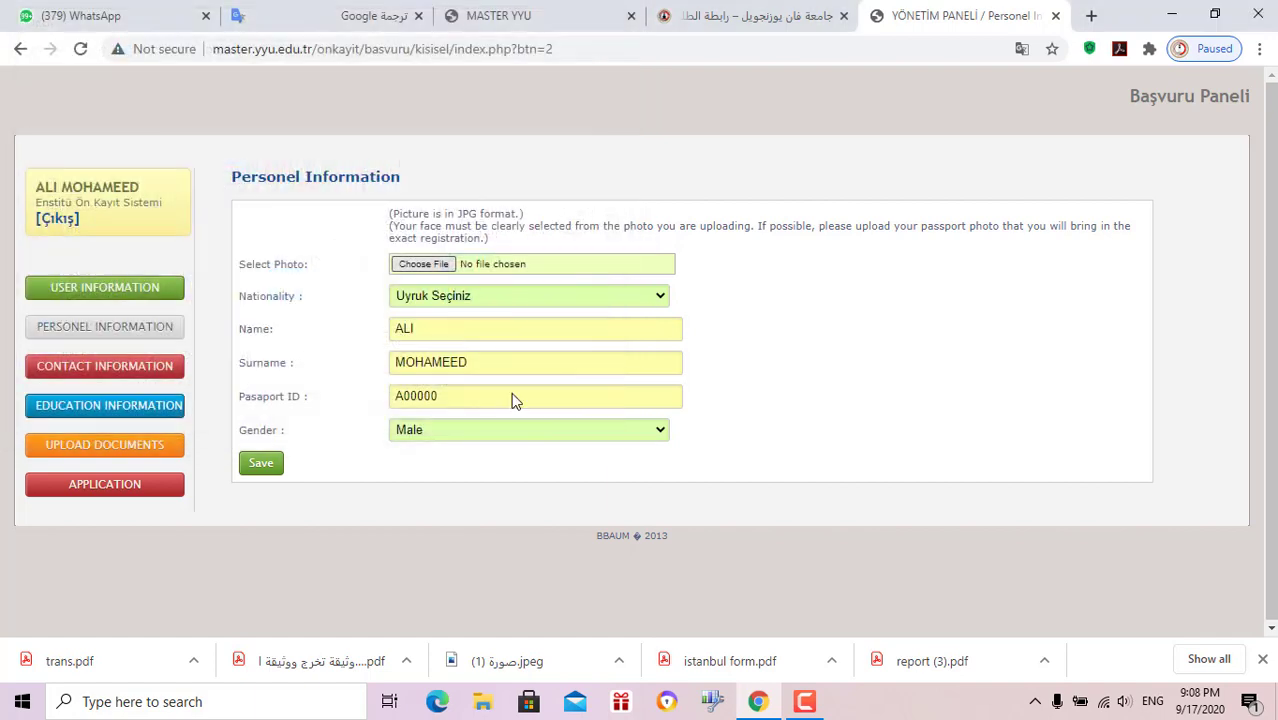
# Set the nationality to Iraq and keep the gender as Male
pyautogui.click(550, 300)
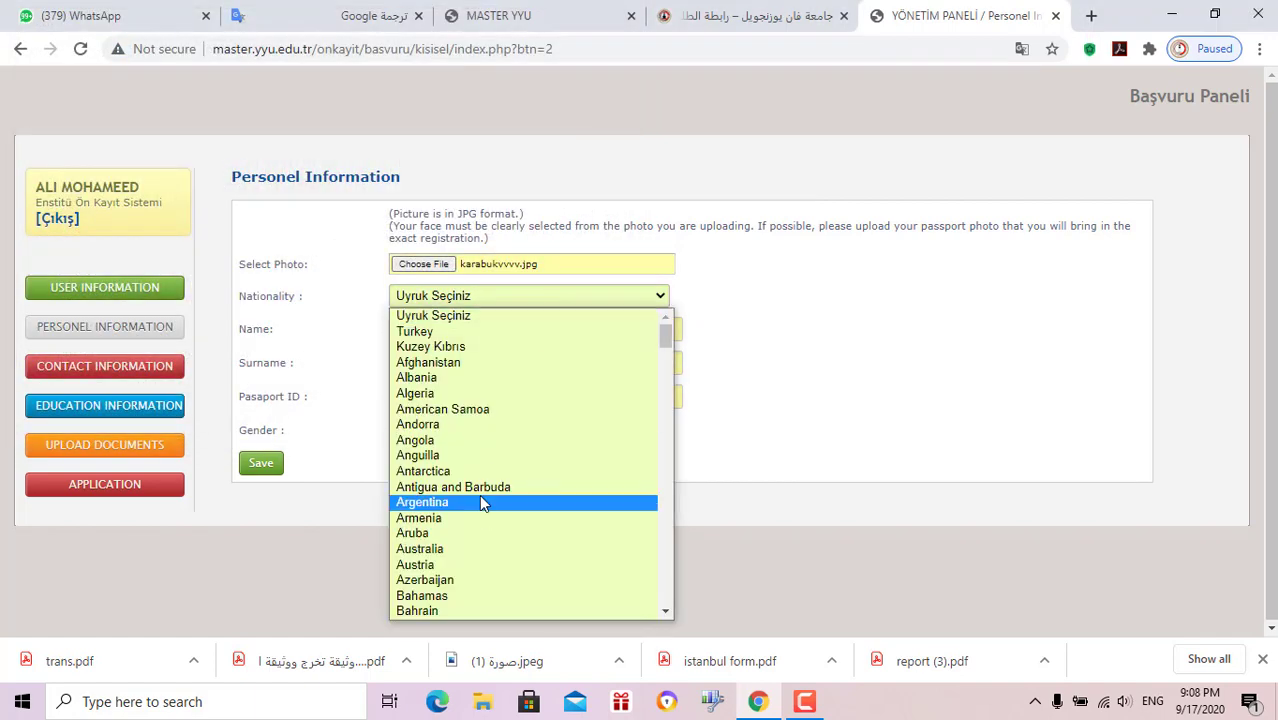
pyautogui.press('i')
pyautogui.press('i')
pyautogui.press('i')
pyautogui.press('i')
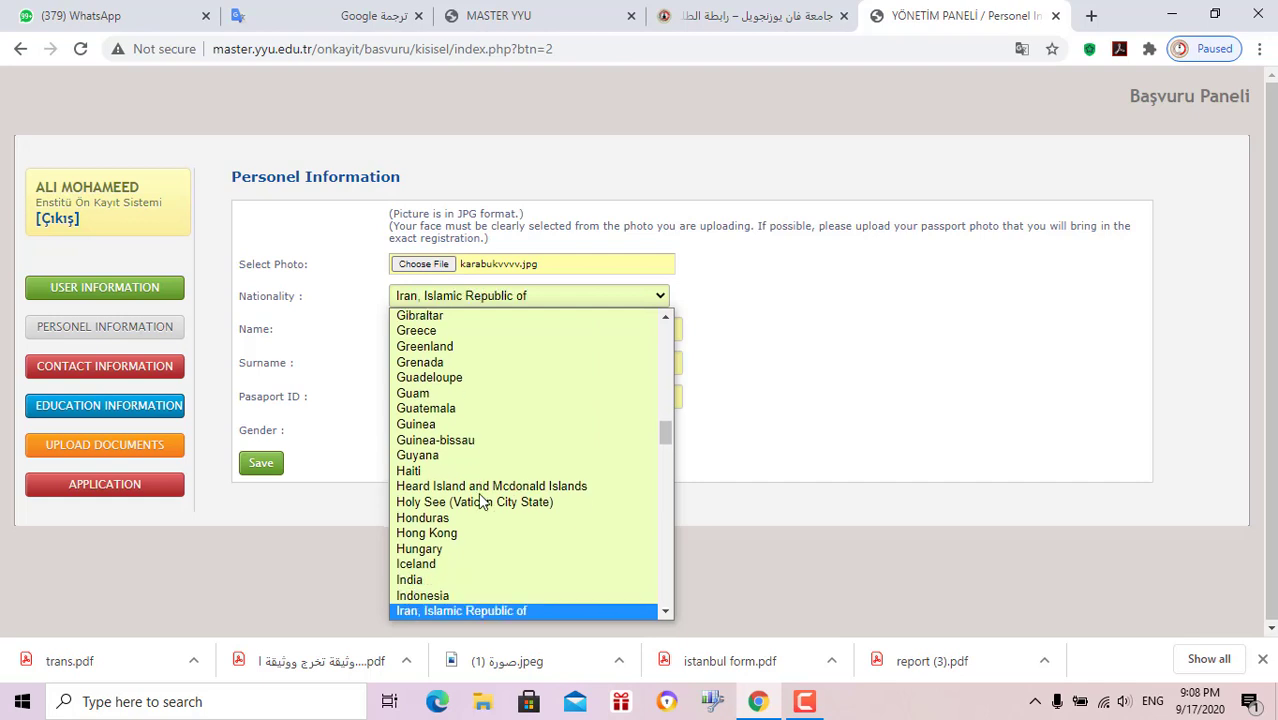
pyautogui.press('i')
pyautogui.press('Return')
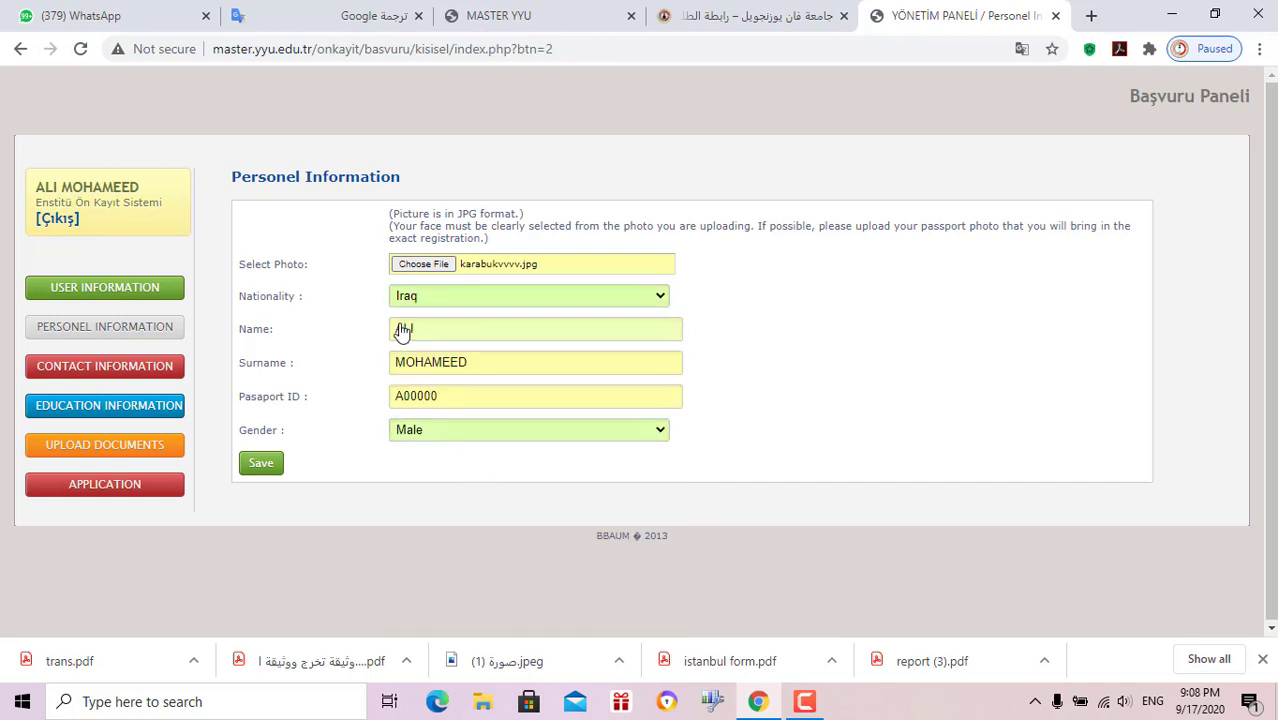
pyautogui.click(440, 438)
pyautogui.click(436, 436)
# Try saving twice, dismiss the TC Kimlik No warnings, and go to Contact Information
pyautogui.click(279, 467)
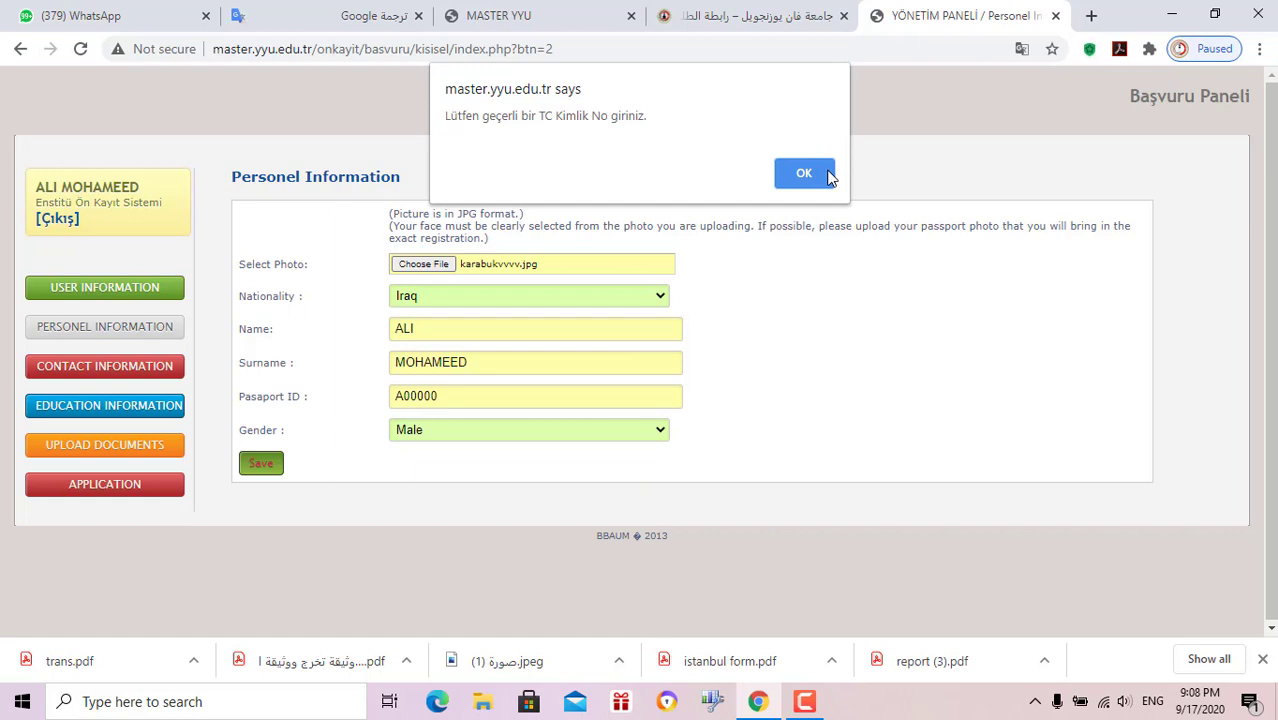
pyautogui.click(804, 174)
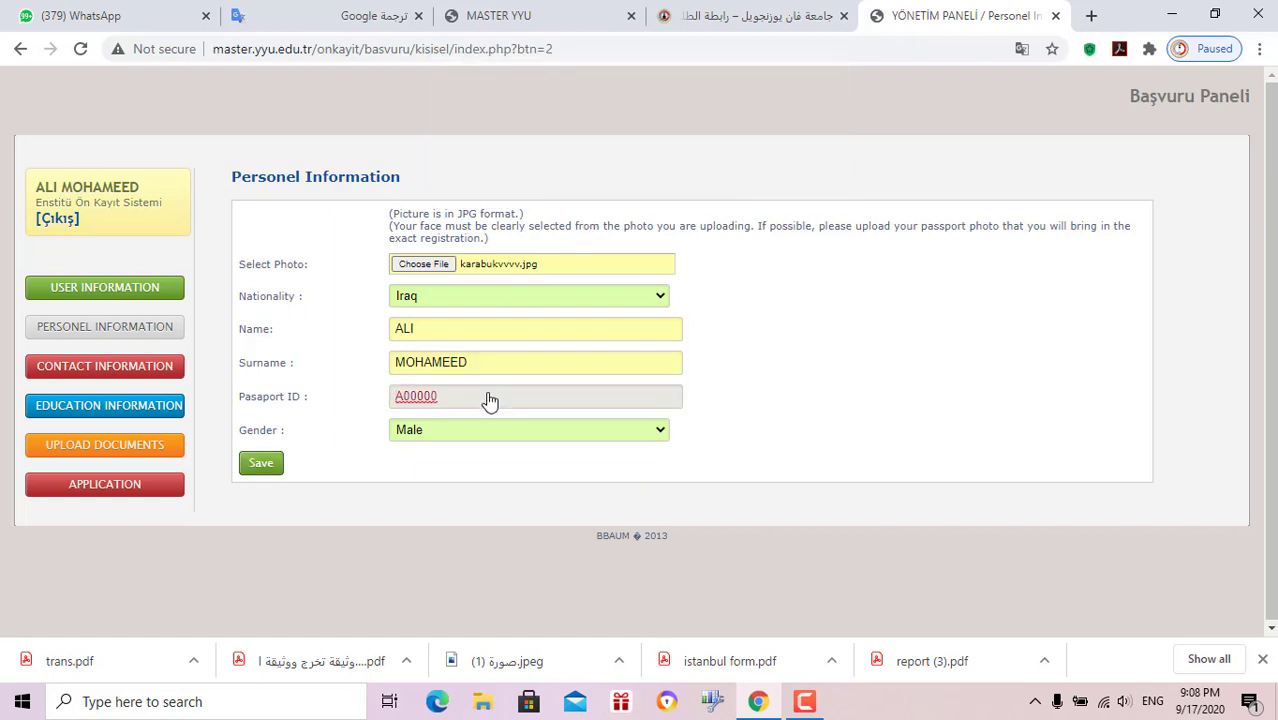
pyautogui.click(271, 469)
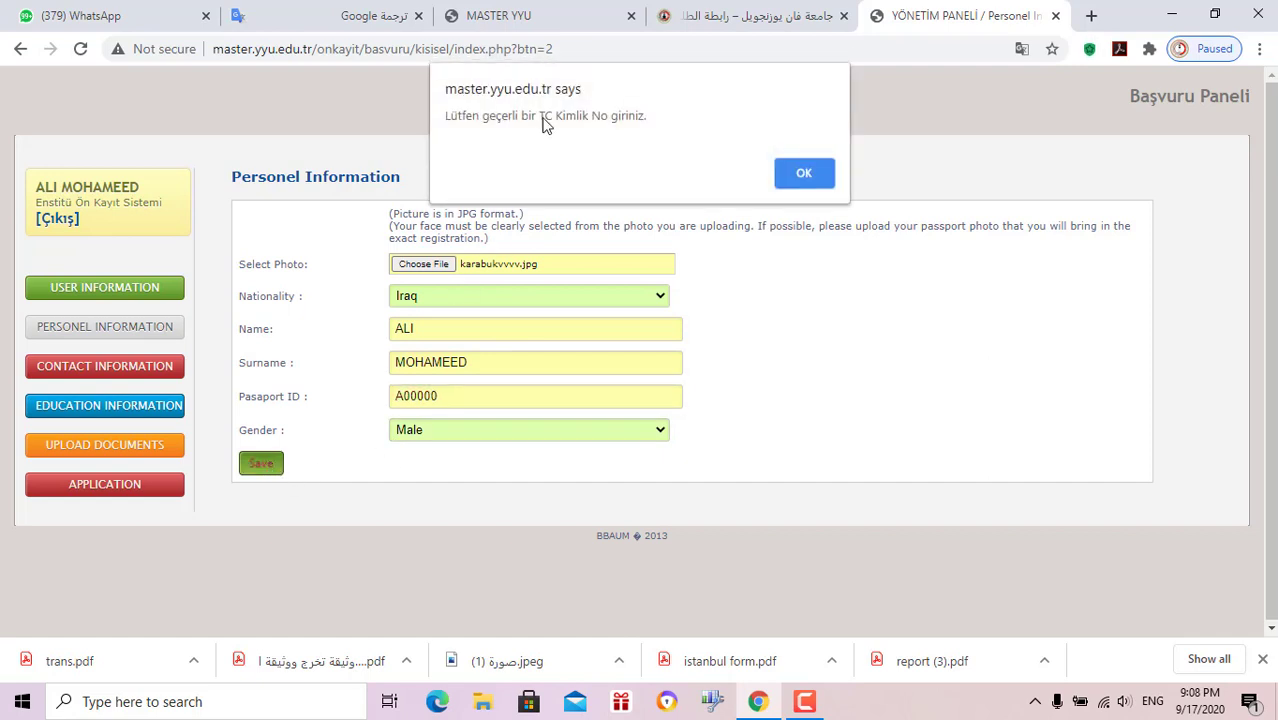
pyautogui.click(809, 173)
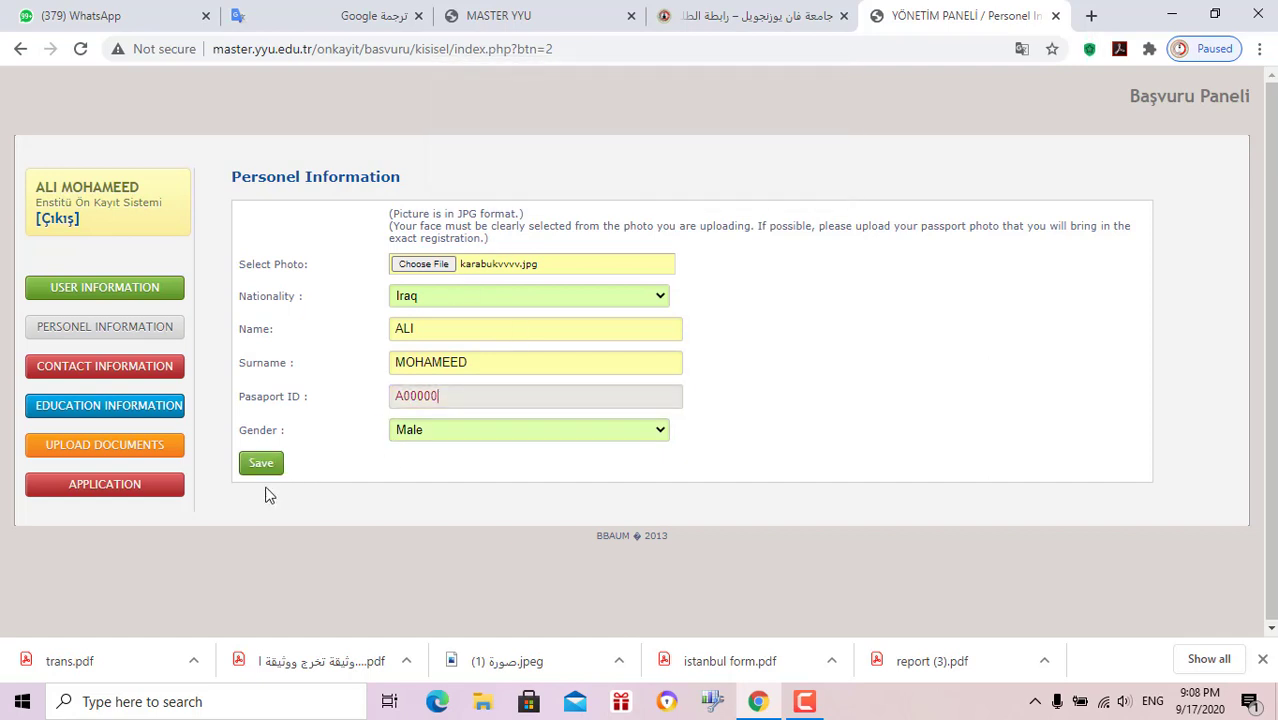
pyautogui.click(159, 376)
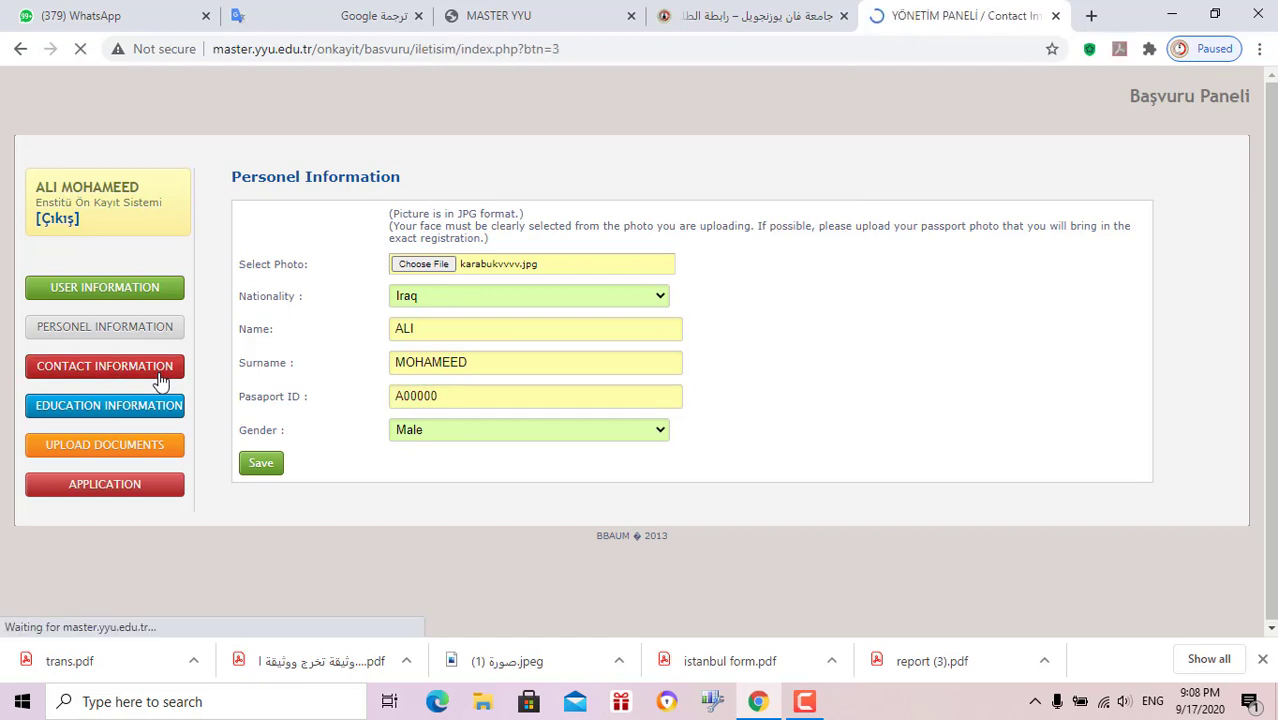
# Enter an address and the mobile phone number, save the contact details, then open Education Information
pyautogui.click(495, 223)
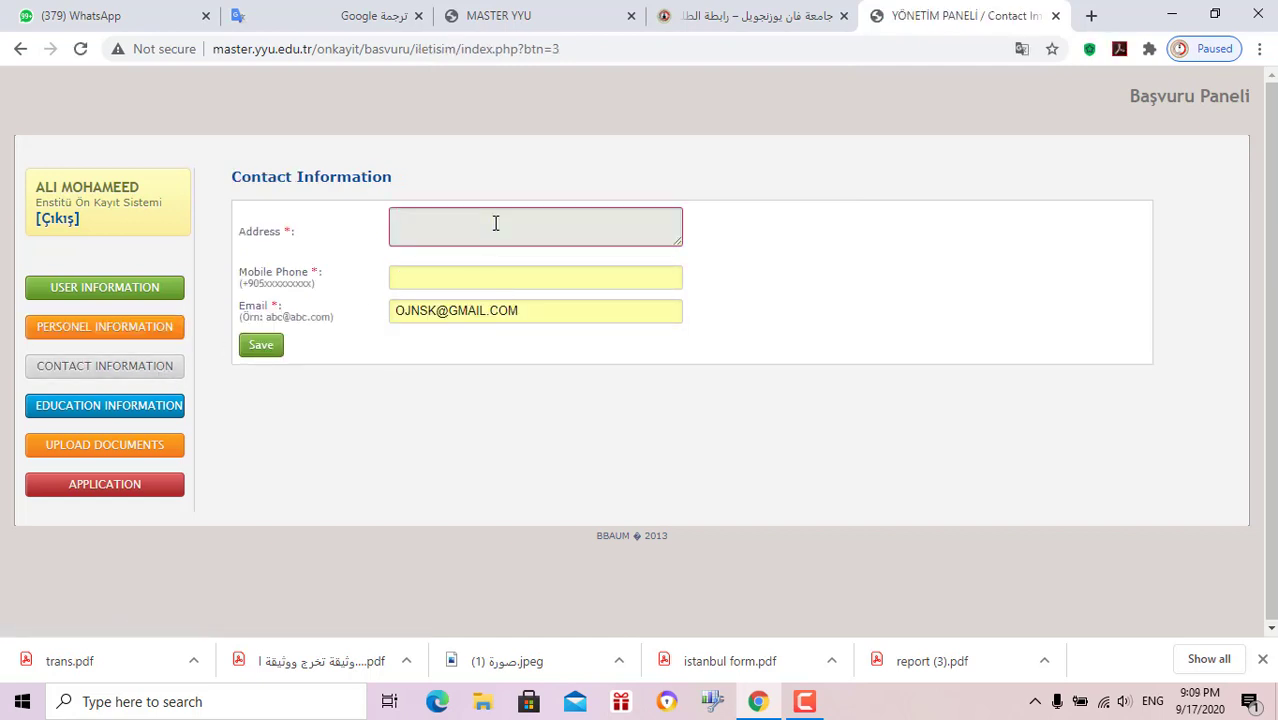
pyautogui.write('DSSSS')
pyautogui.click(484, 293)
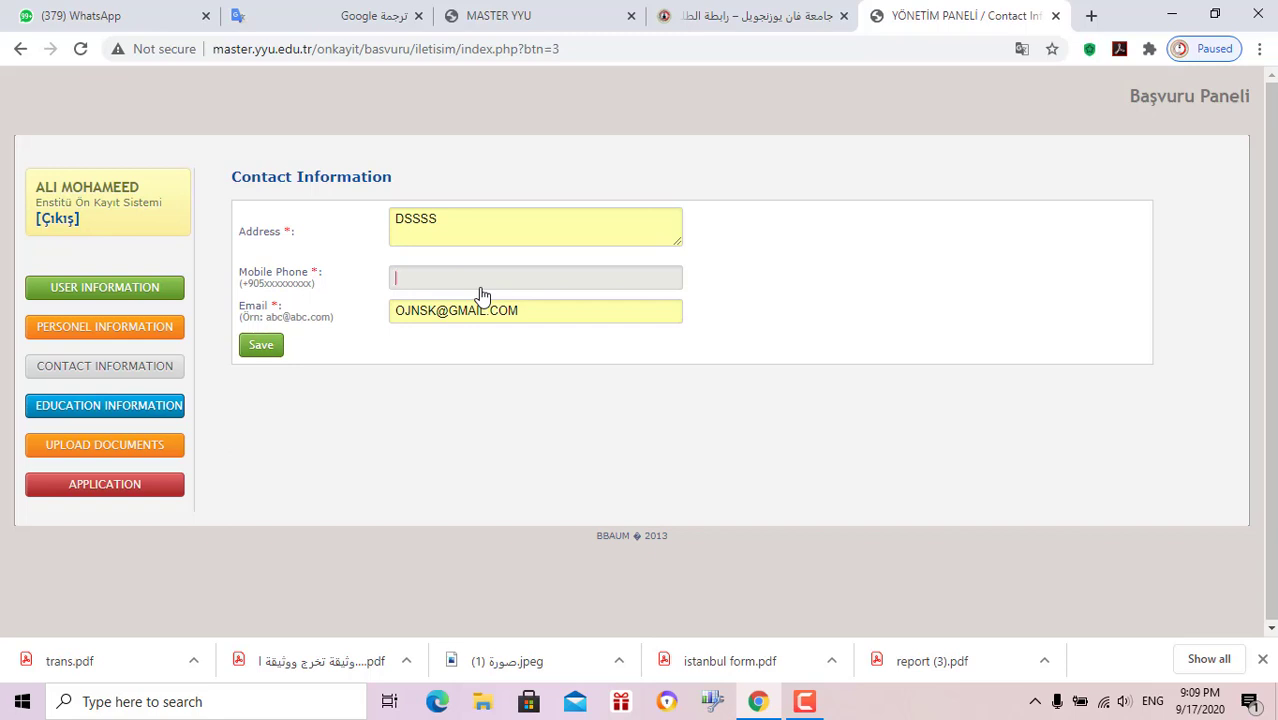
pyautogui.click(276, 346)
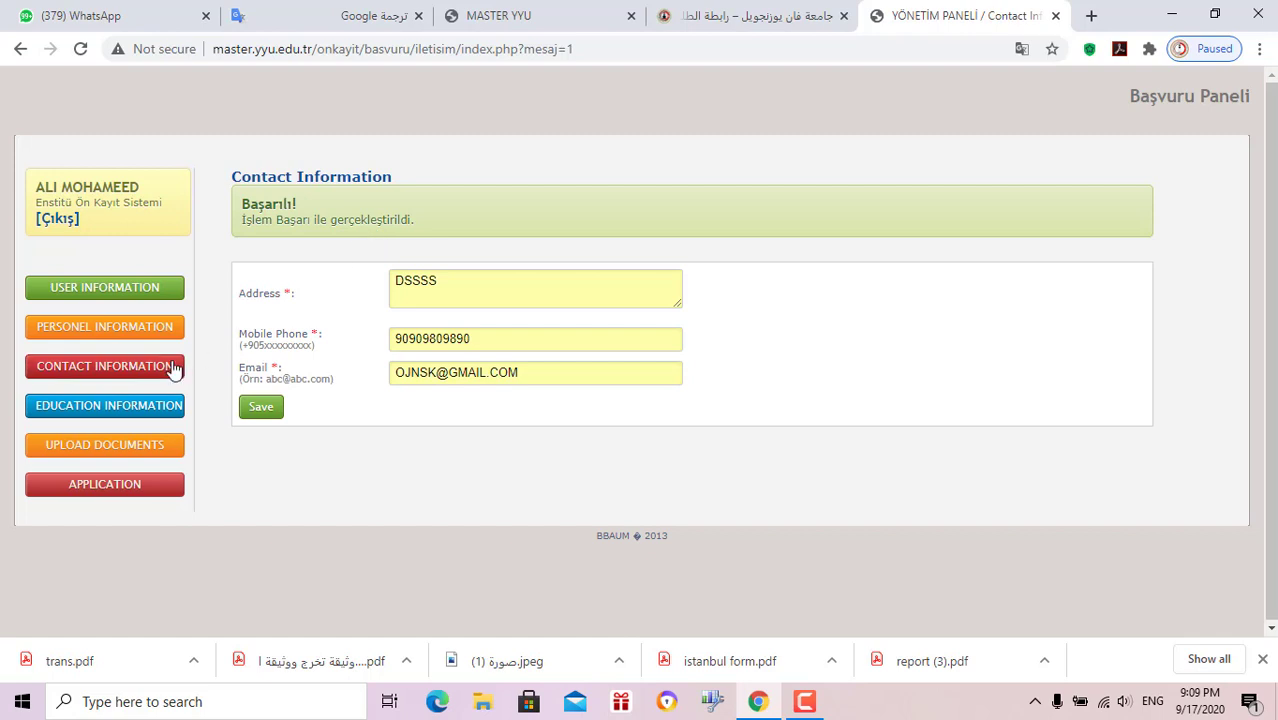
pyautogui.click(139, 414)
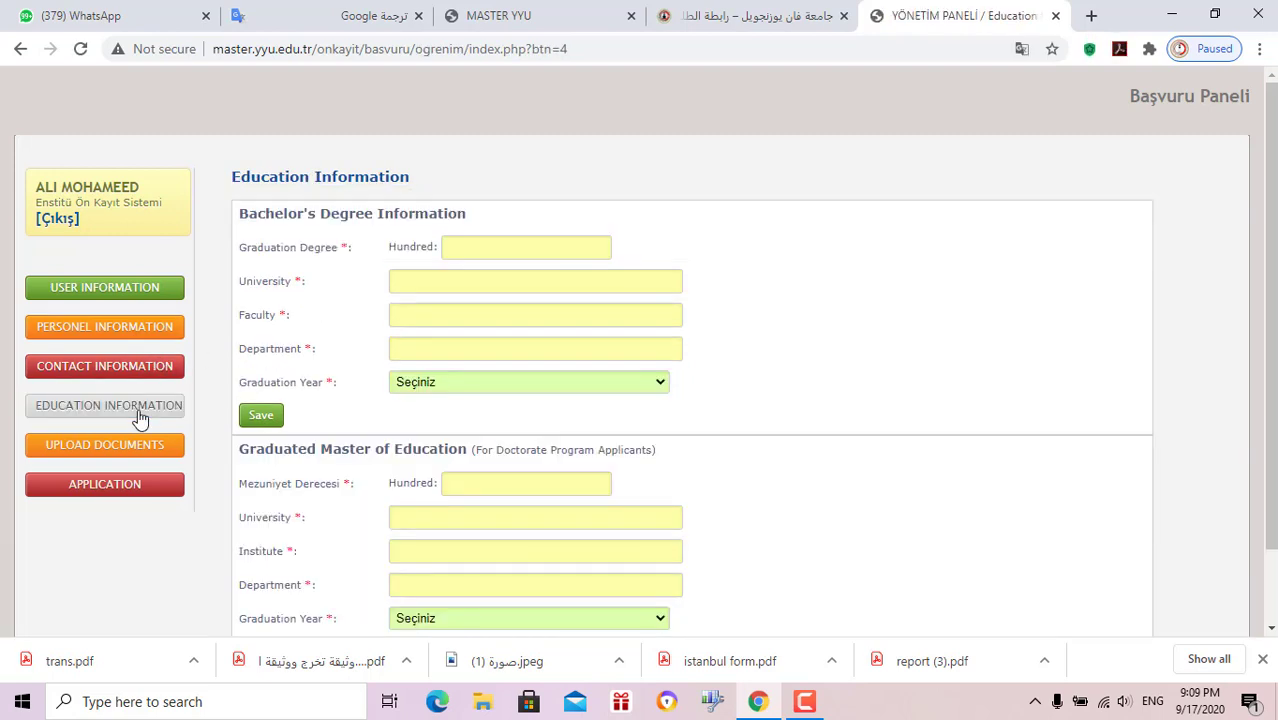
pyautogui.click(528, 249)
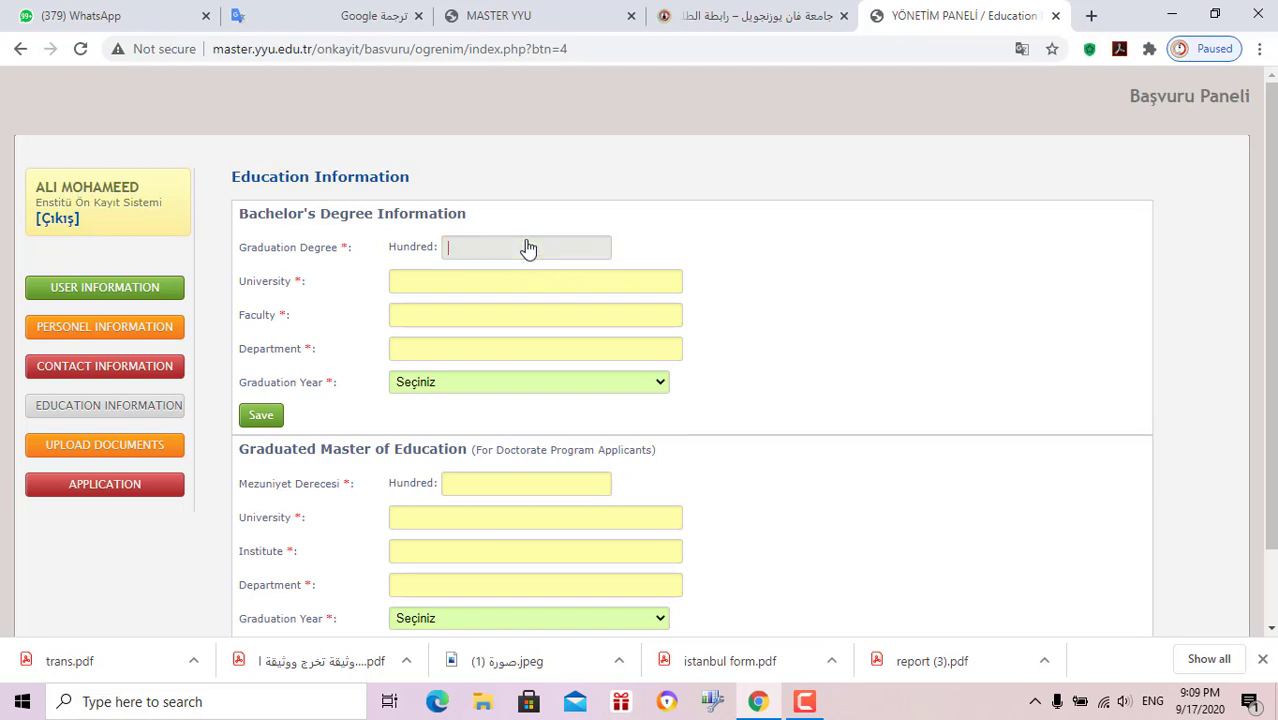
# Enter university 'KHSDKSKD', faculty 'AKDNAKN' and department 'SKDNSKDN' for the bachelor's degree
pyautogui.press('Tab')
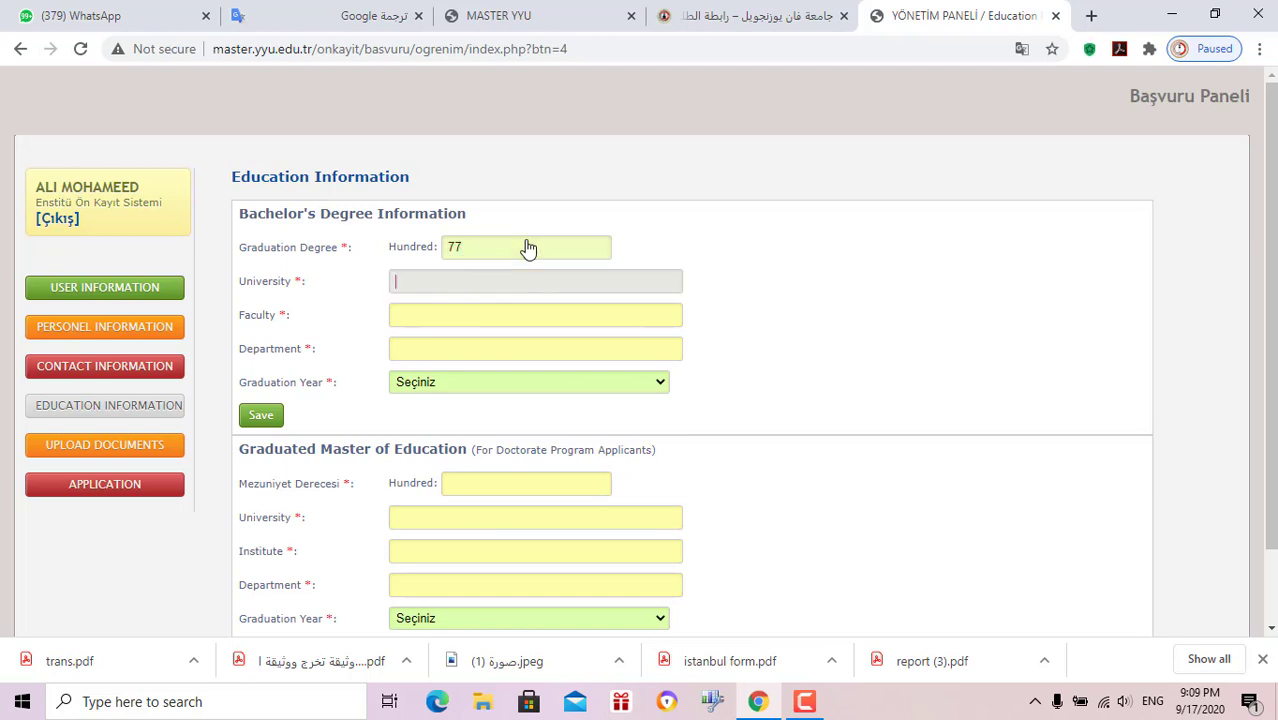
pyautogui.write('KHSDKSKD')
pyautogui.press('Tab')
pyautogui.write('AKDNAKN')
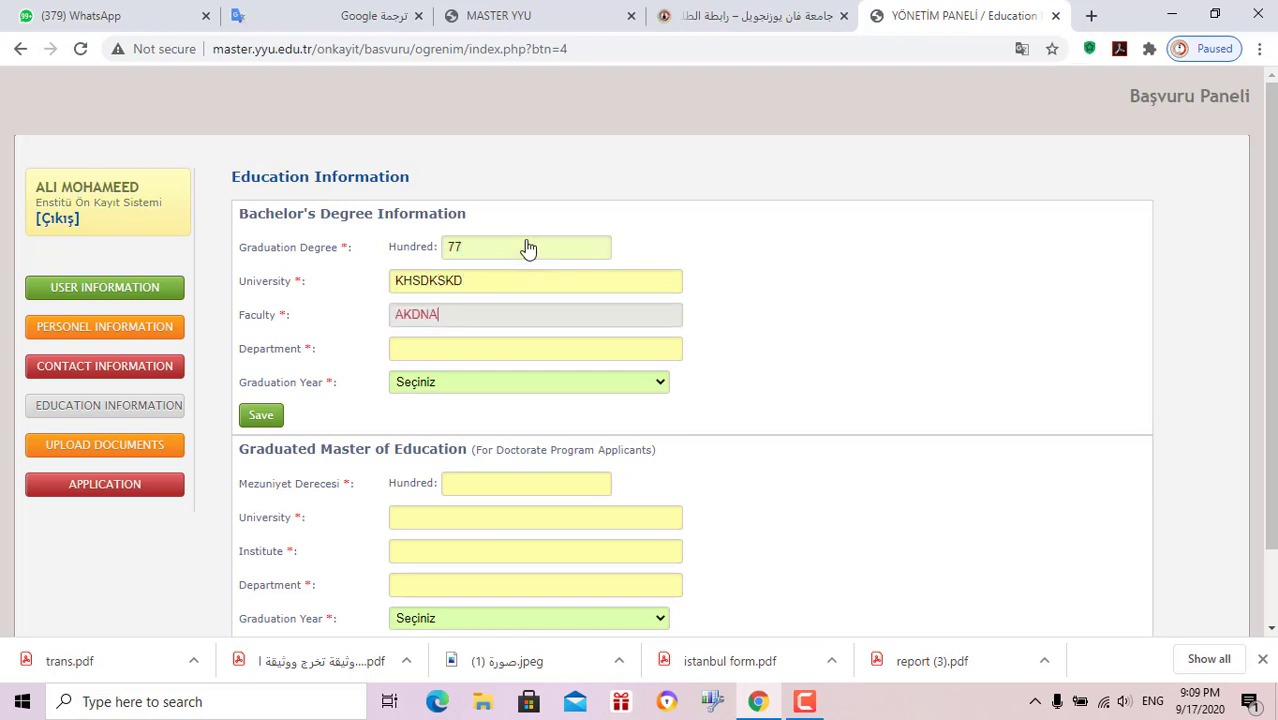
pyautogui.press('Tab')
pyautogui.write('SKDNSKDN')
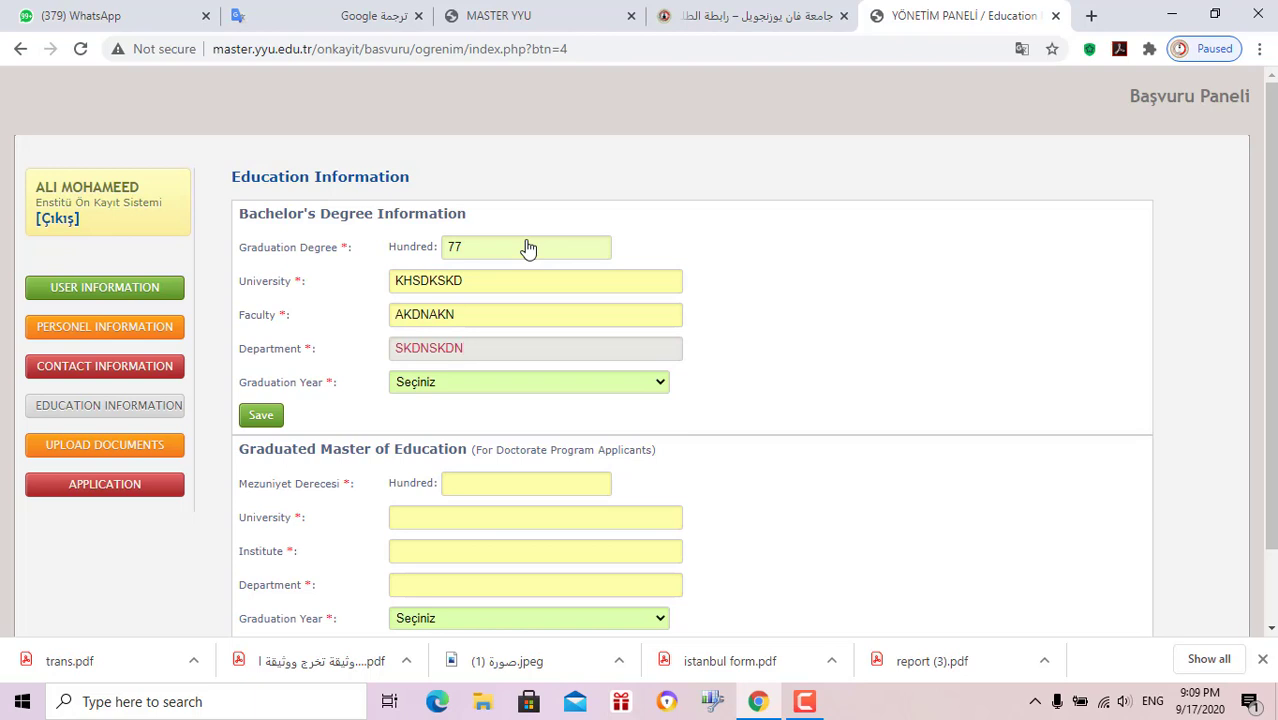
# Choose graduation year 2017, save the bachelor's details, and go to the documents upload page
pyautogui.click(500, 386)
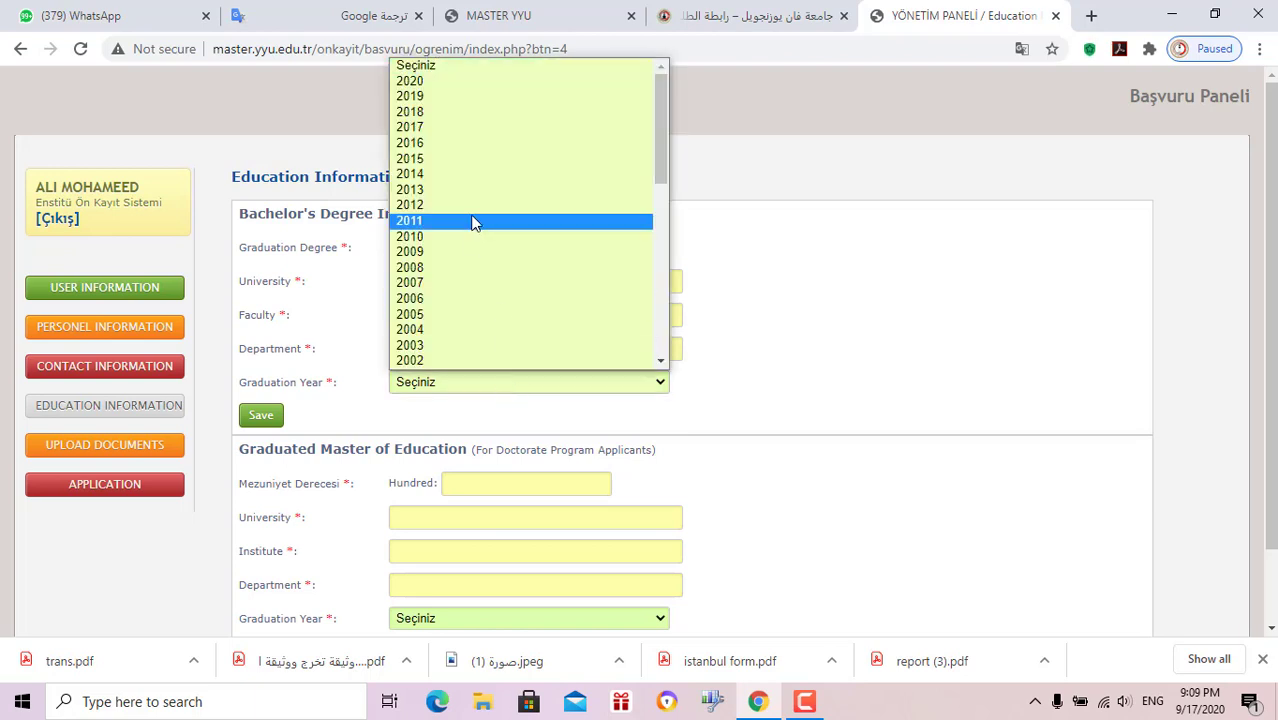
pyautogui.click(451, 128)
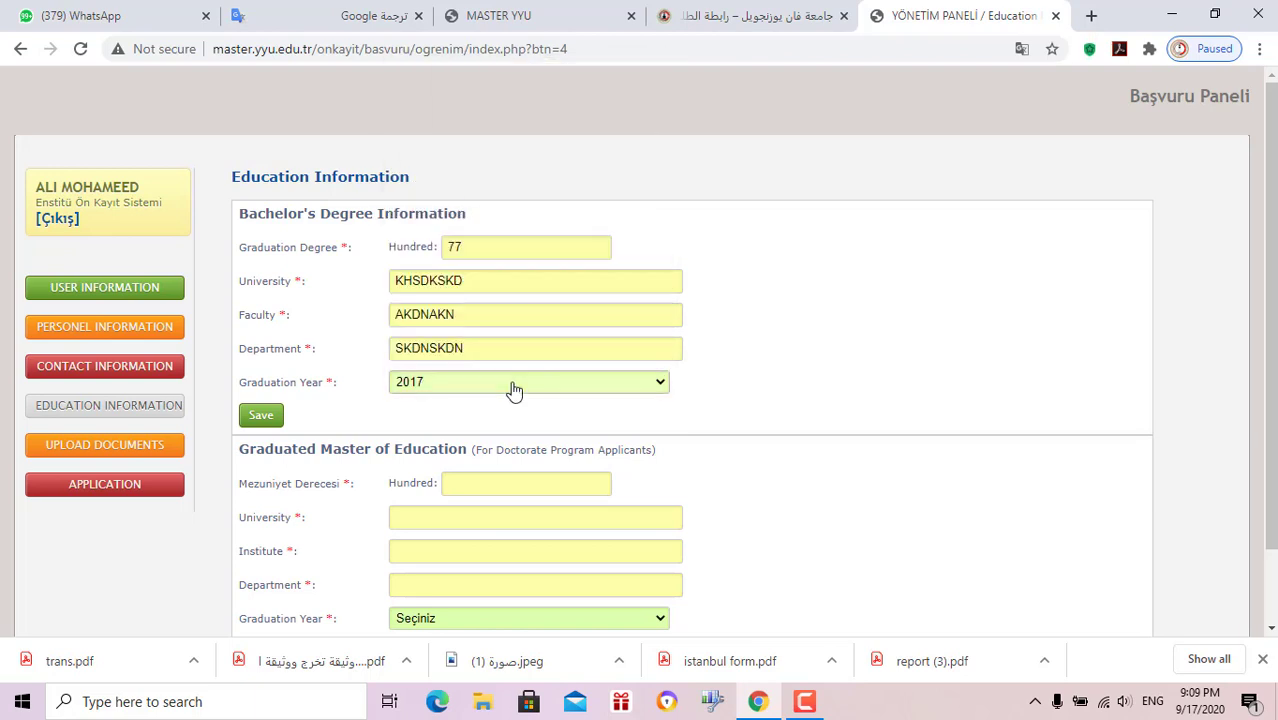
pyautogui.scroll(-2, 400, 375)
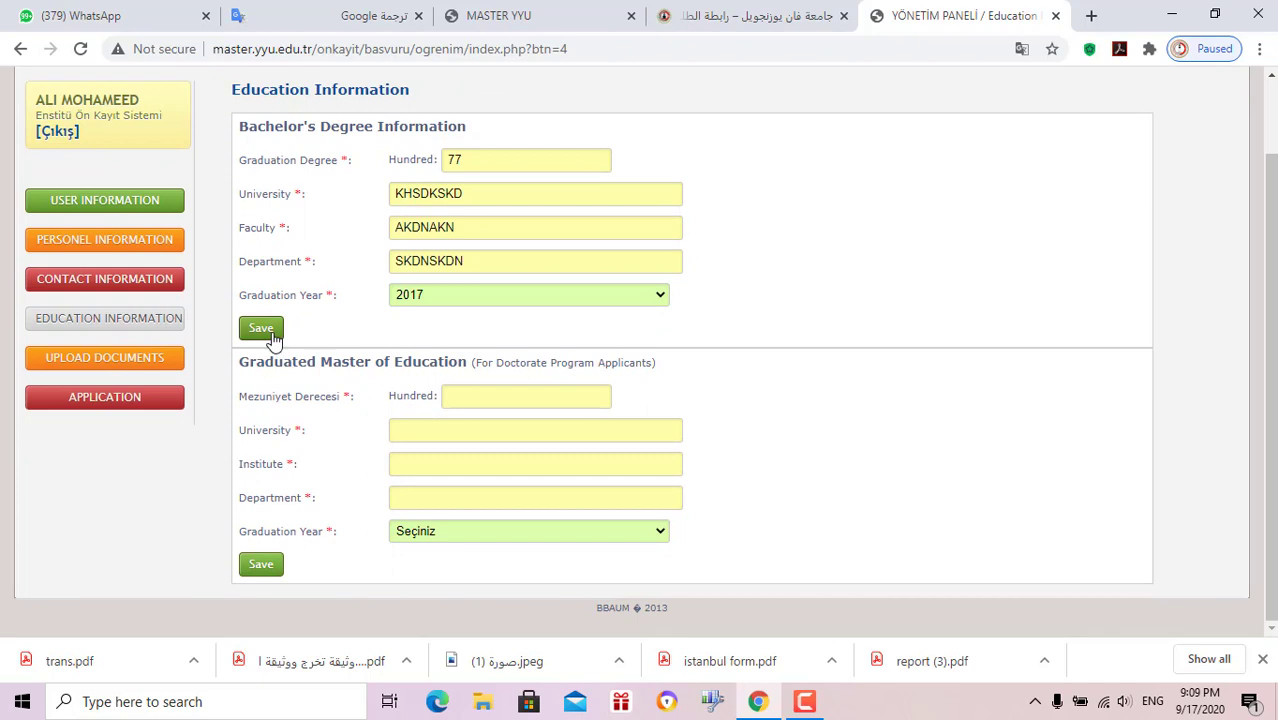
pyautogui.click(268, 333)
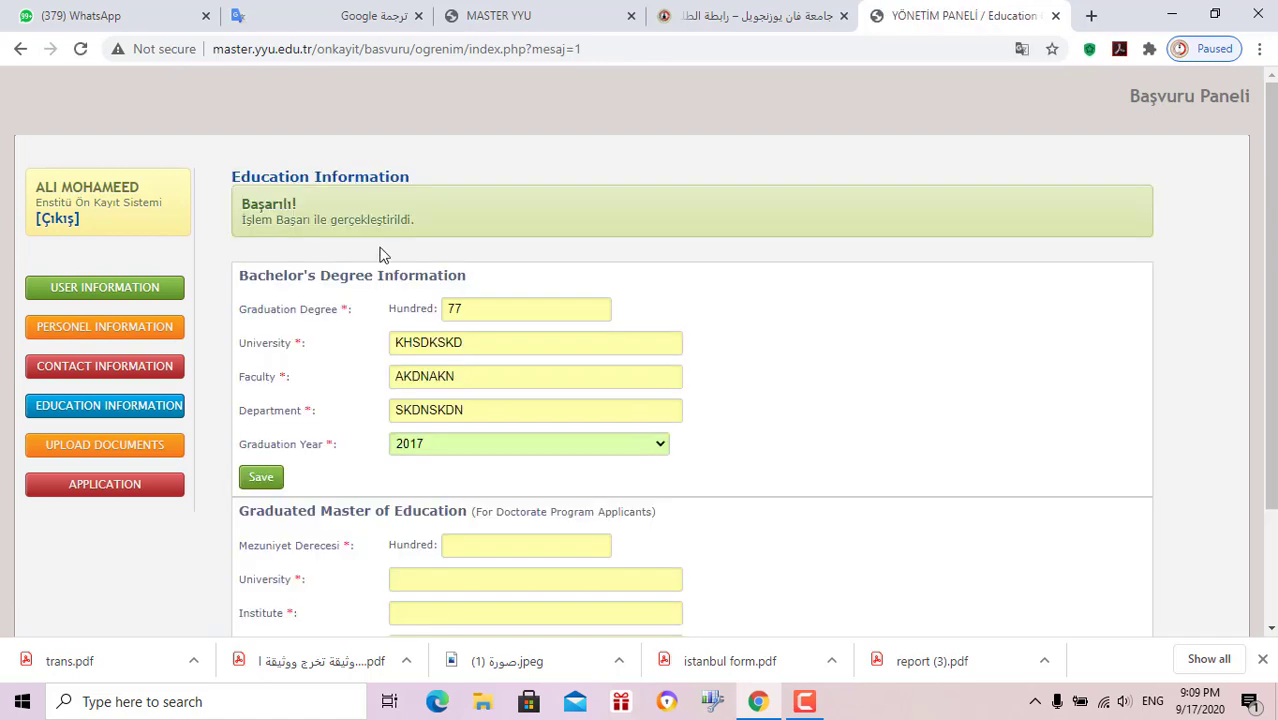
pyautogui.scroll(-2, 379, 400)
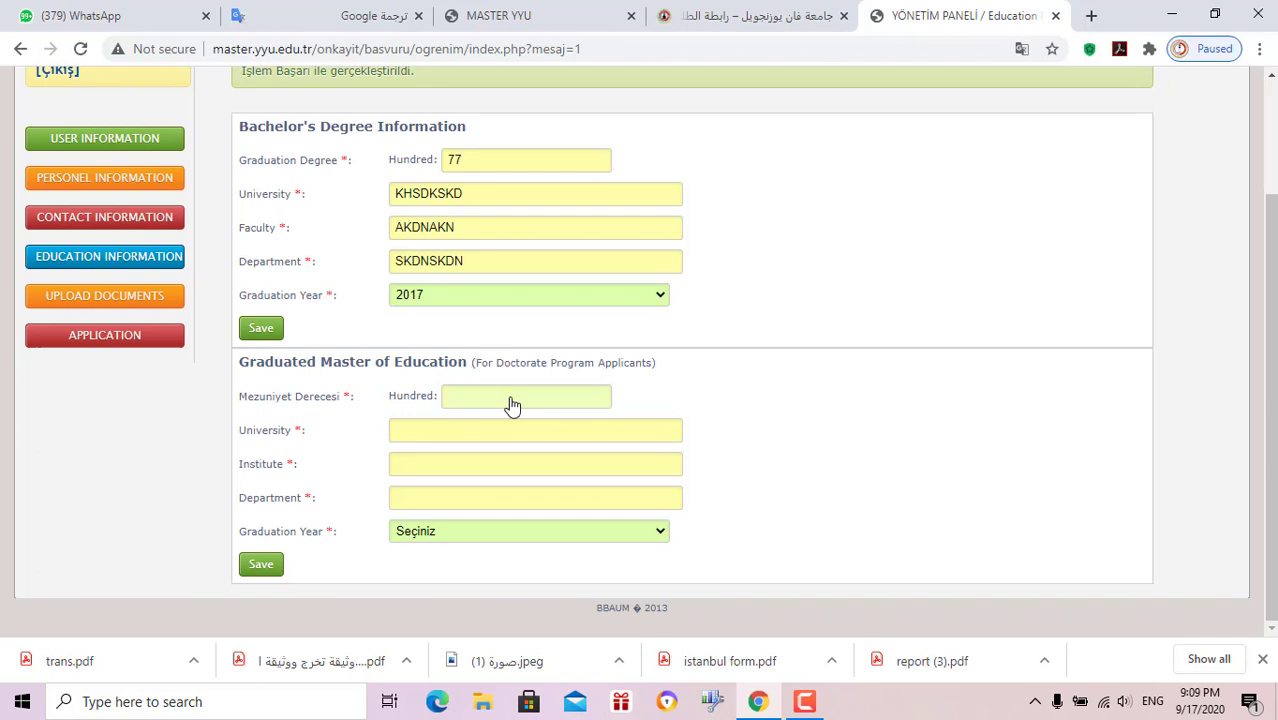
pyautogui.scroll(1, 470, 445)
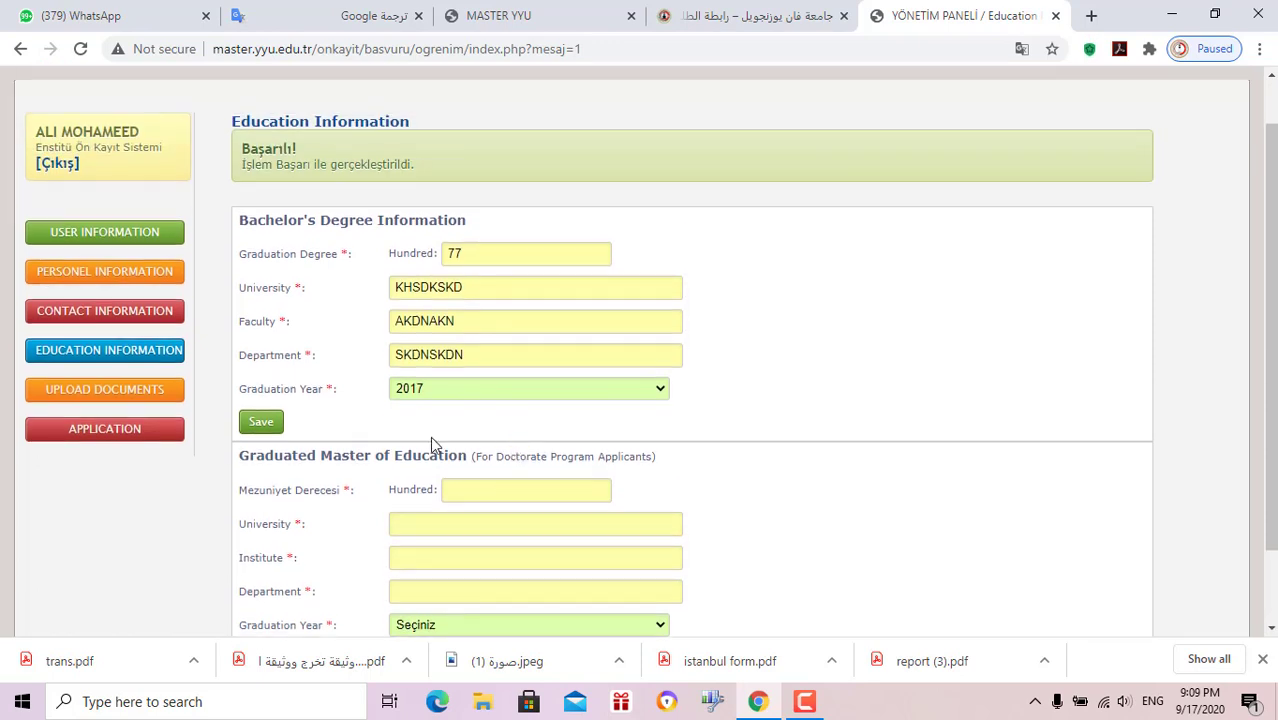
pyautogui.click(76, 400)
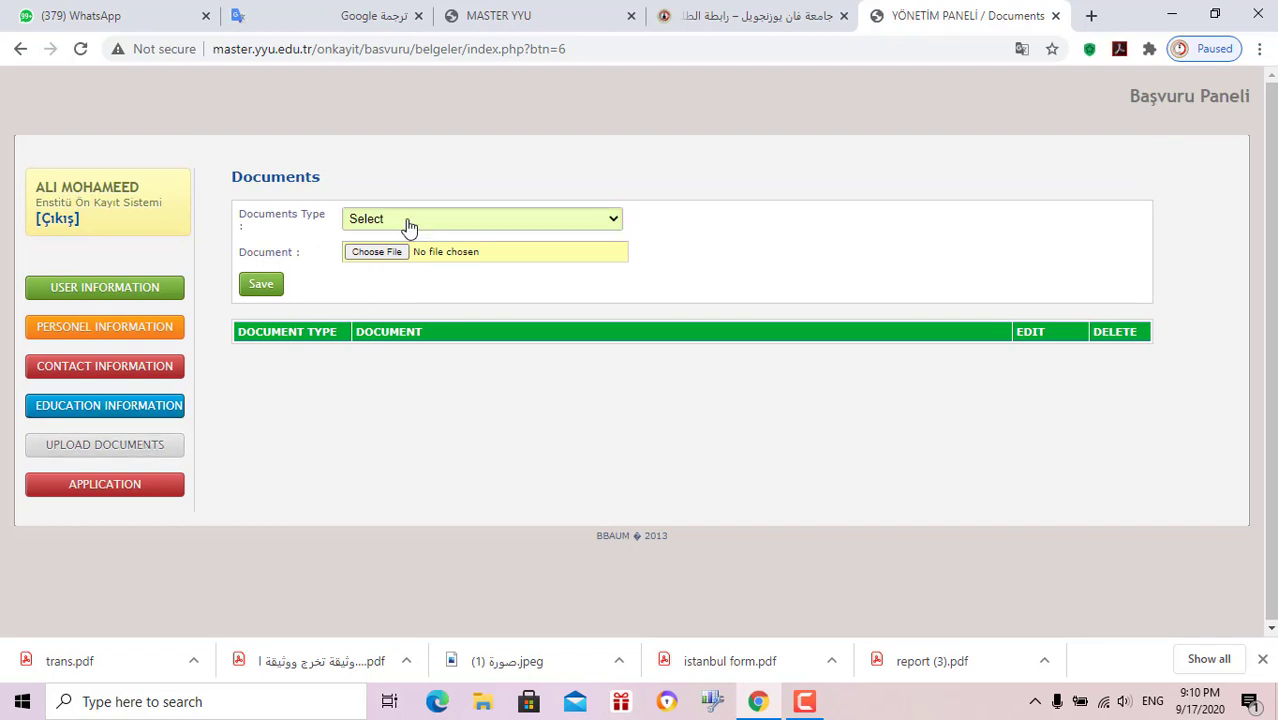
# Select CV in the Documents Type list, then go to the Application page
pyautogui.click(414, 222)
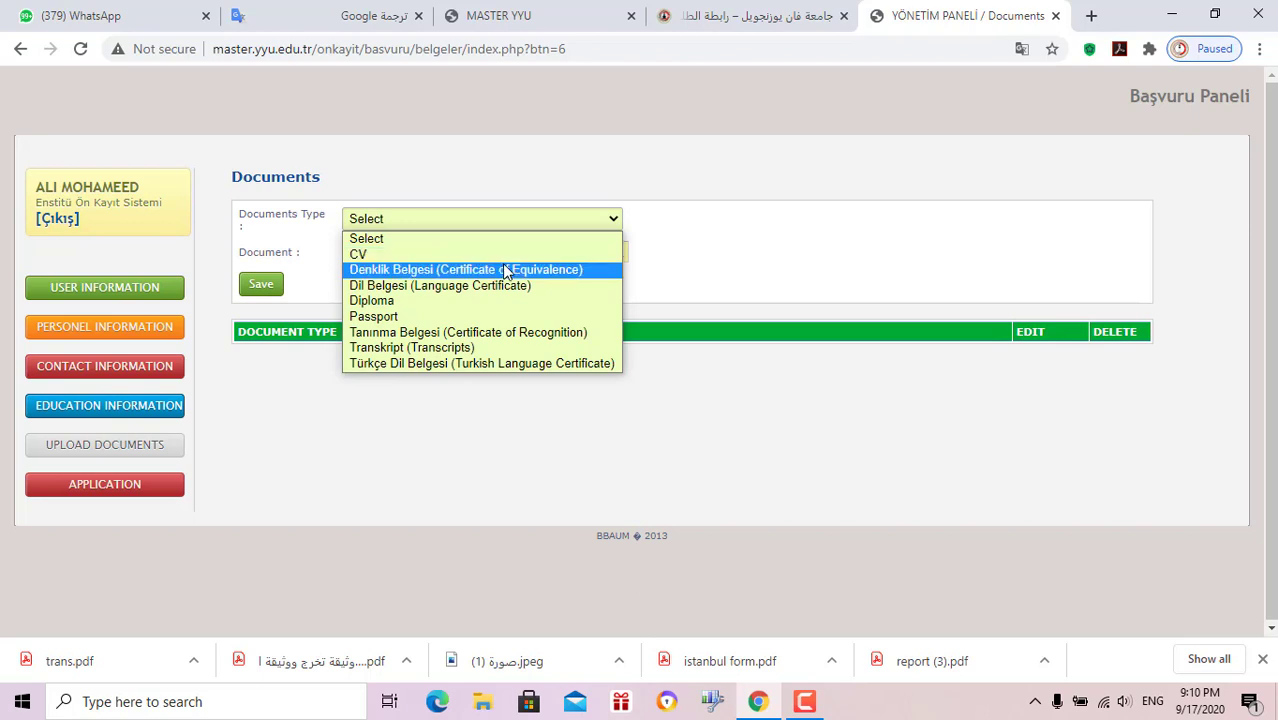
pyautogui.click(500, 260)
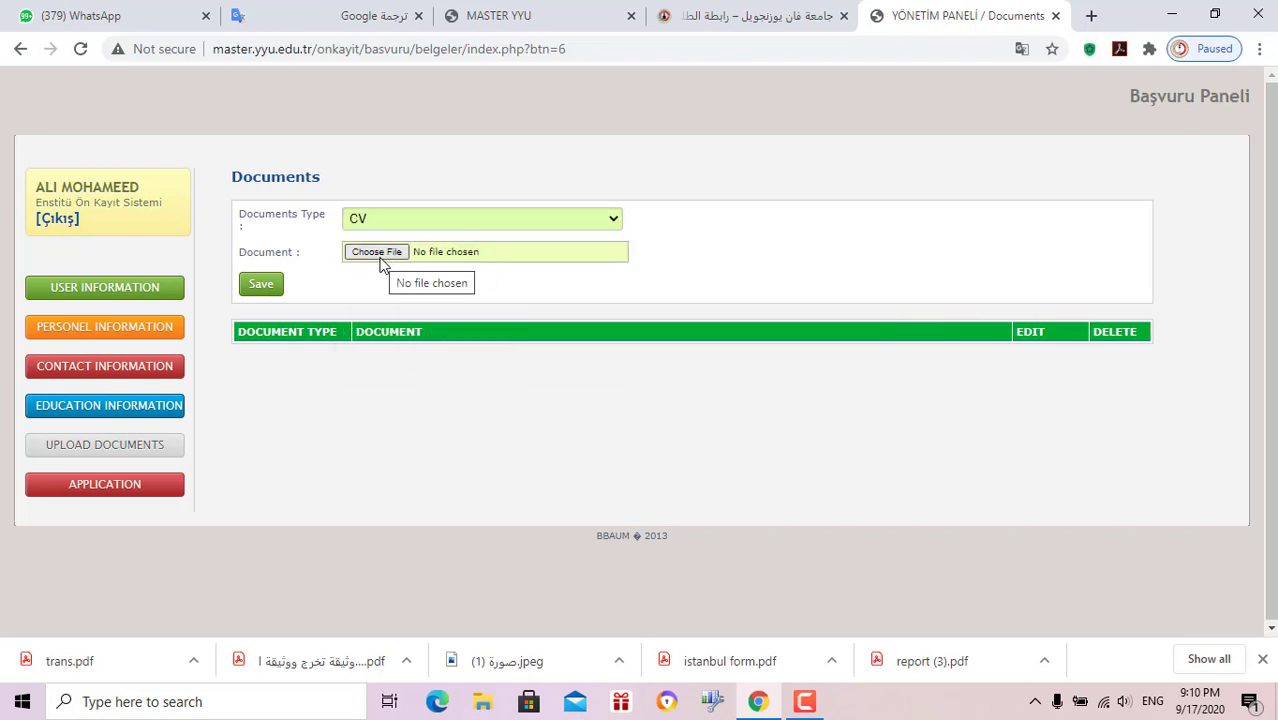
pyautogui.click(390, 219)
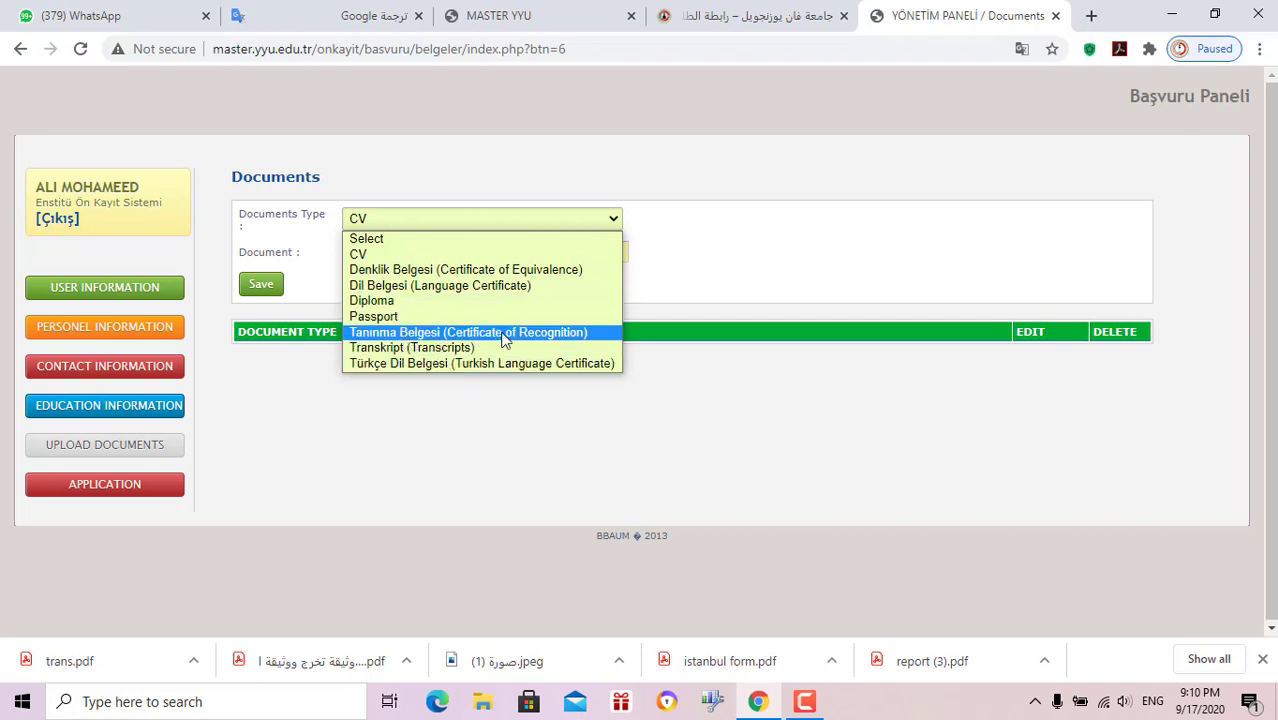
pyautogui.click(425, 445)
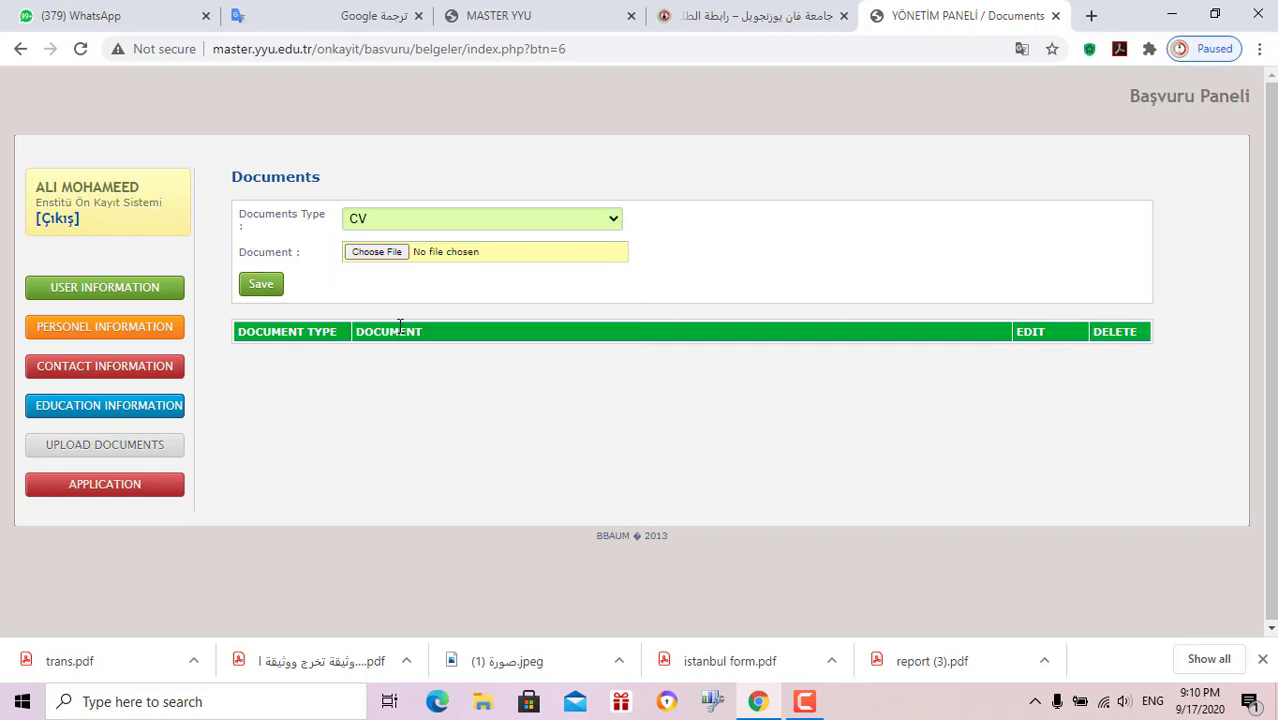
pyautogui.click(138, 484)
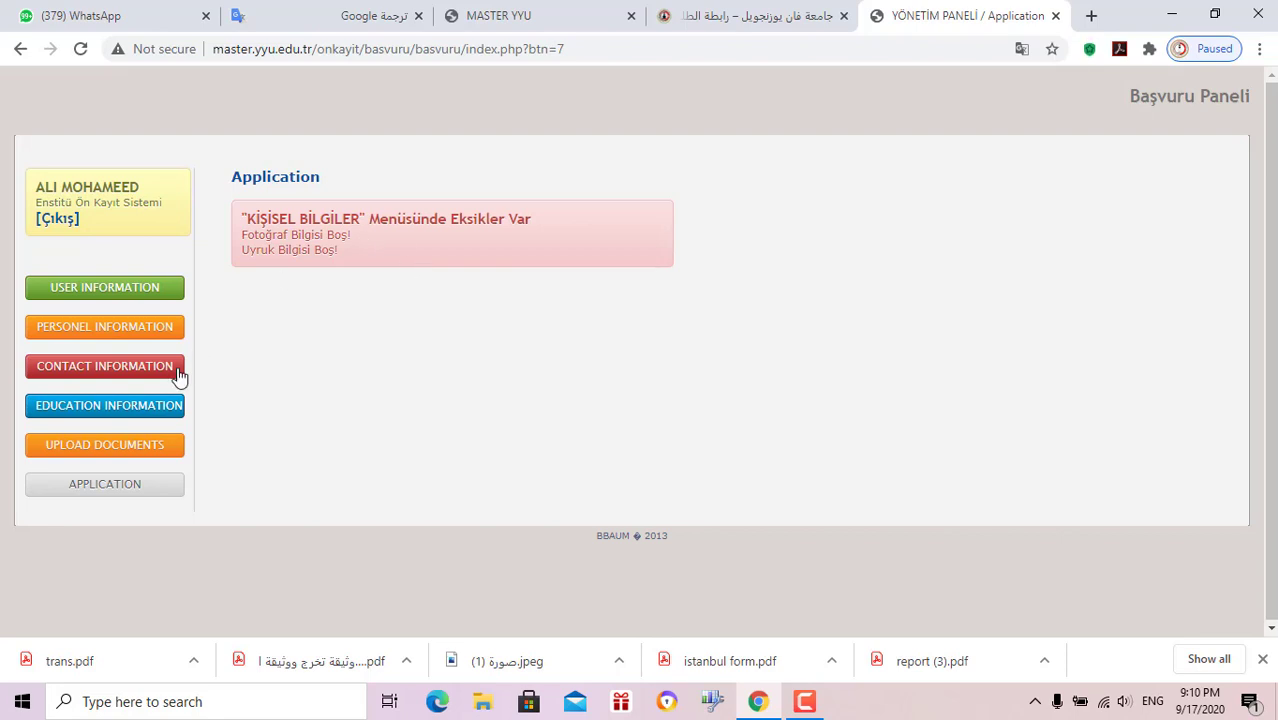
# Upload karabukvvvv.jpg as the CV document and save it
pyautogui.click(145, 450)
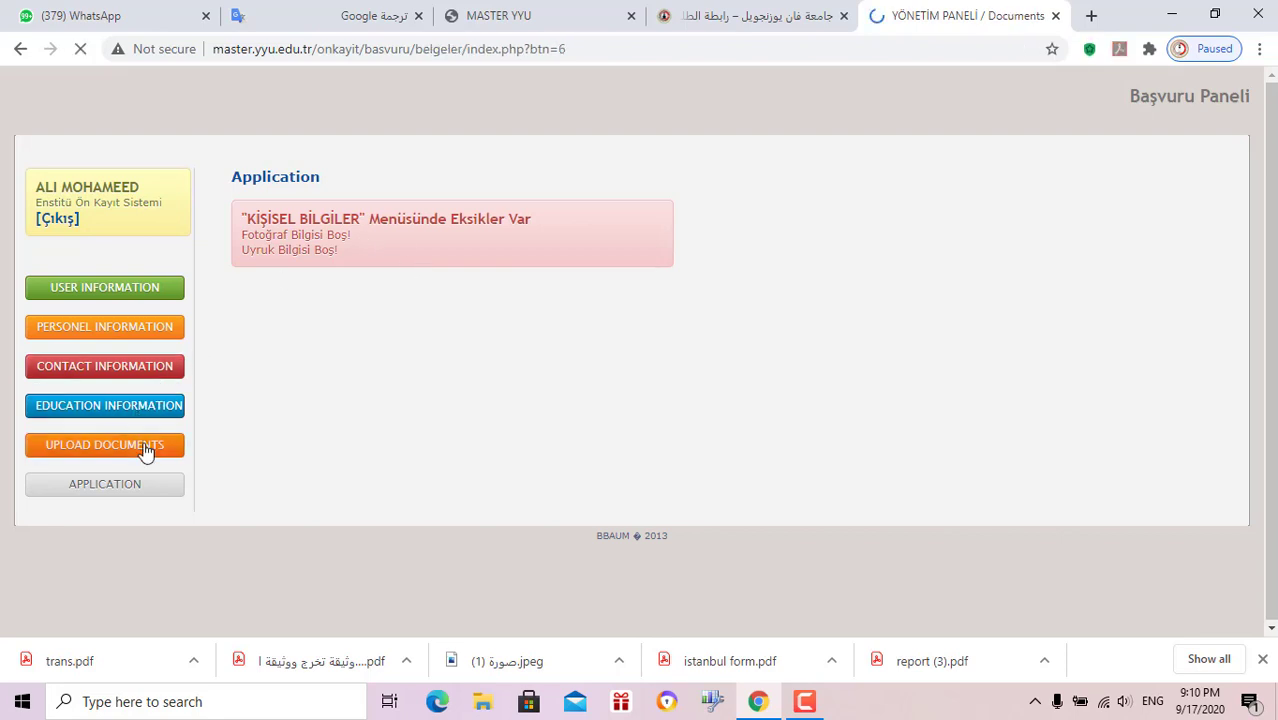
pyautogui.click(463, 221)
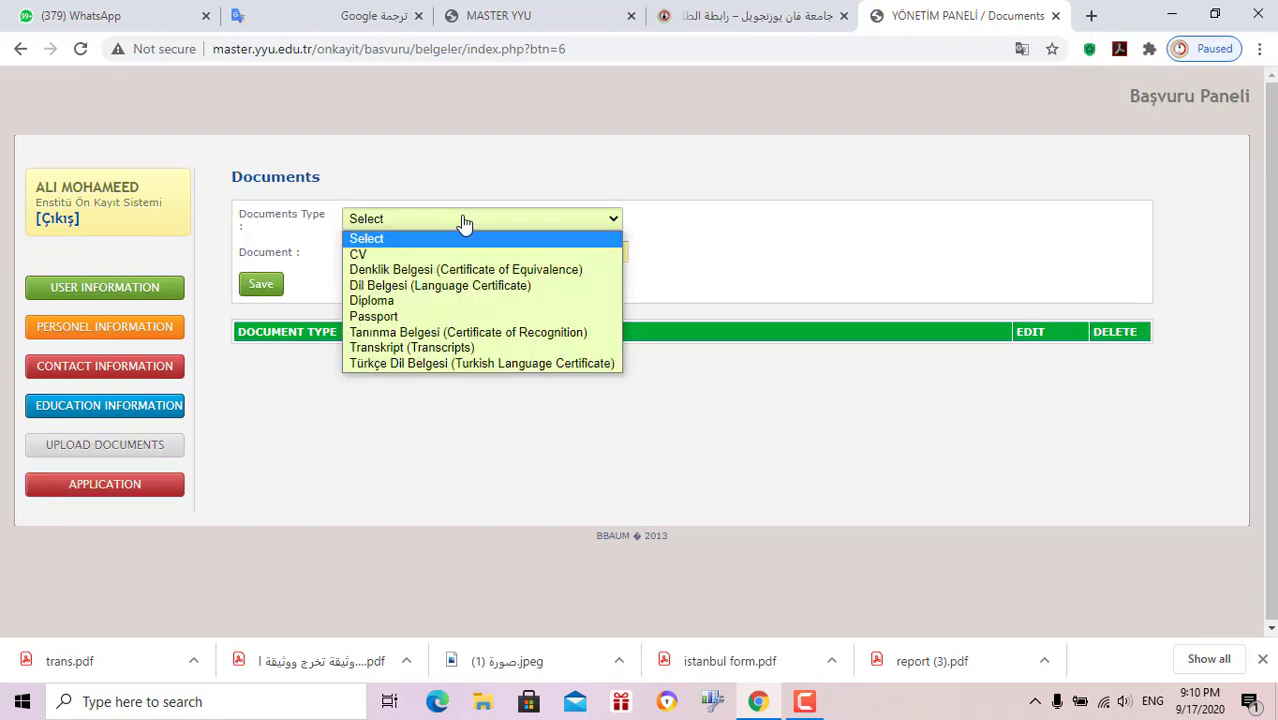
pyautogui.click(466, 254)
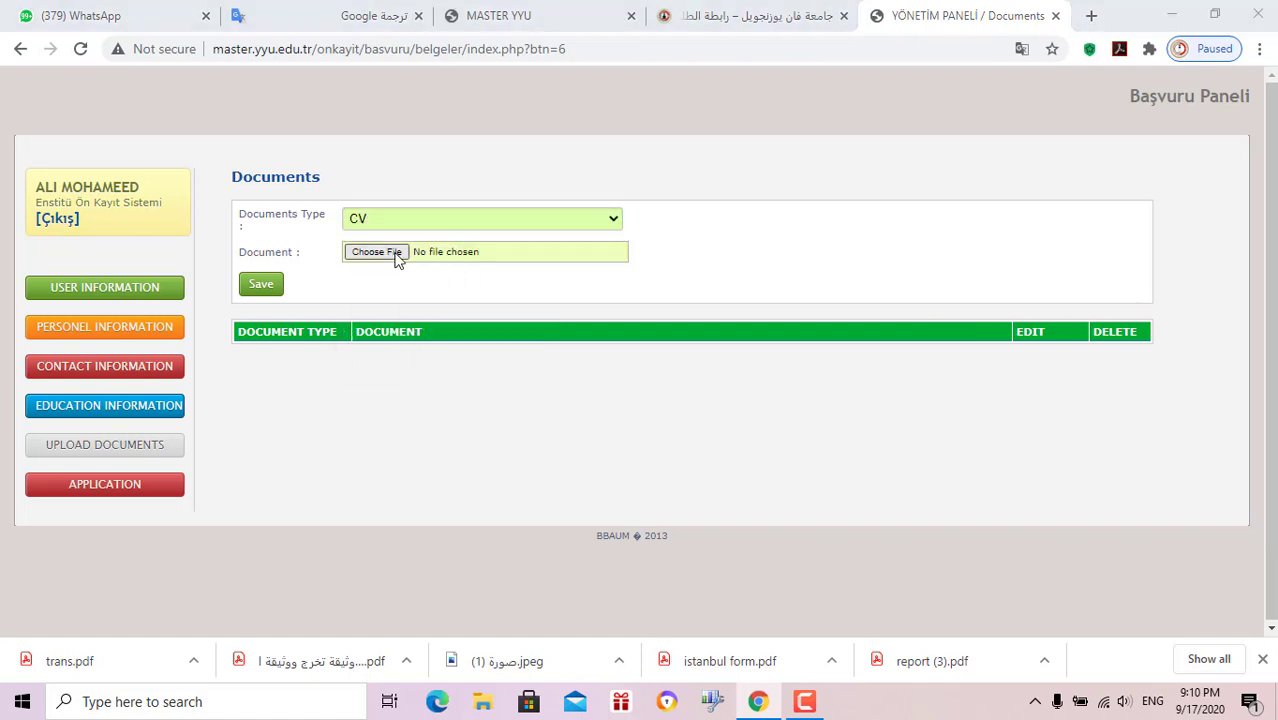
pyautogui.click(396, 255)
pyautogui.click(203, 350)
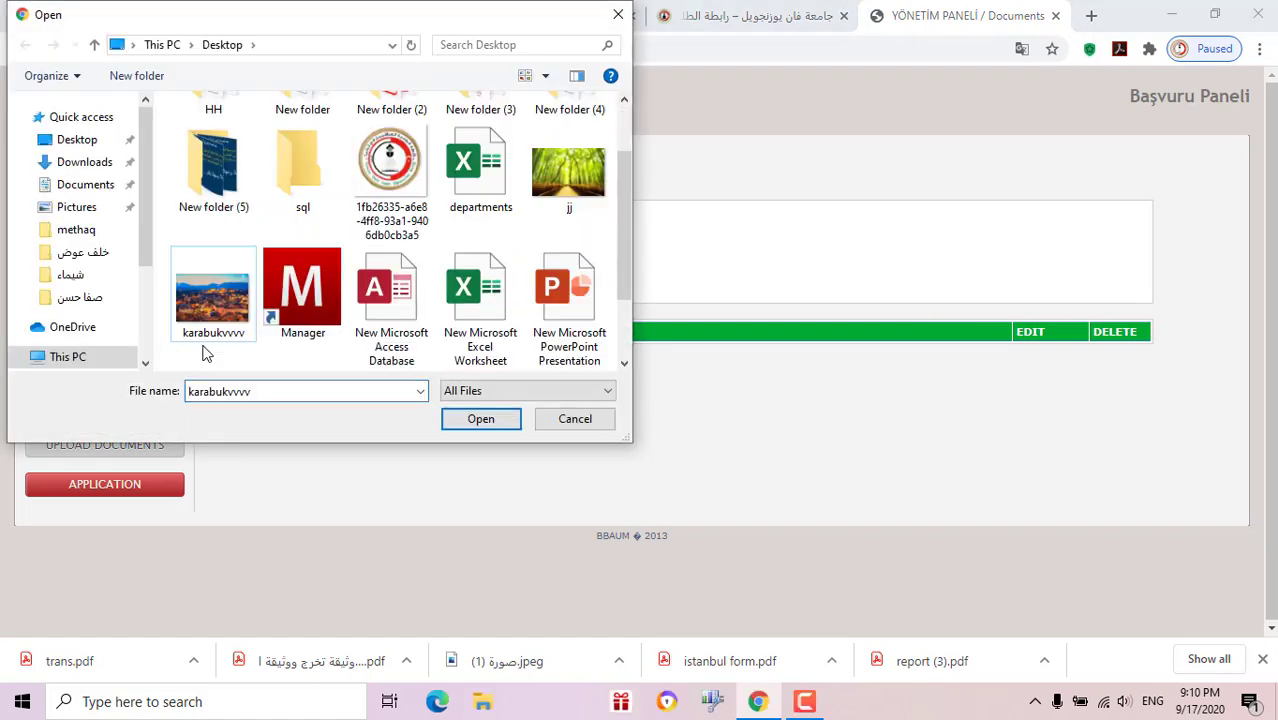
pyautogui.doubleClick(205, 345)
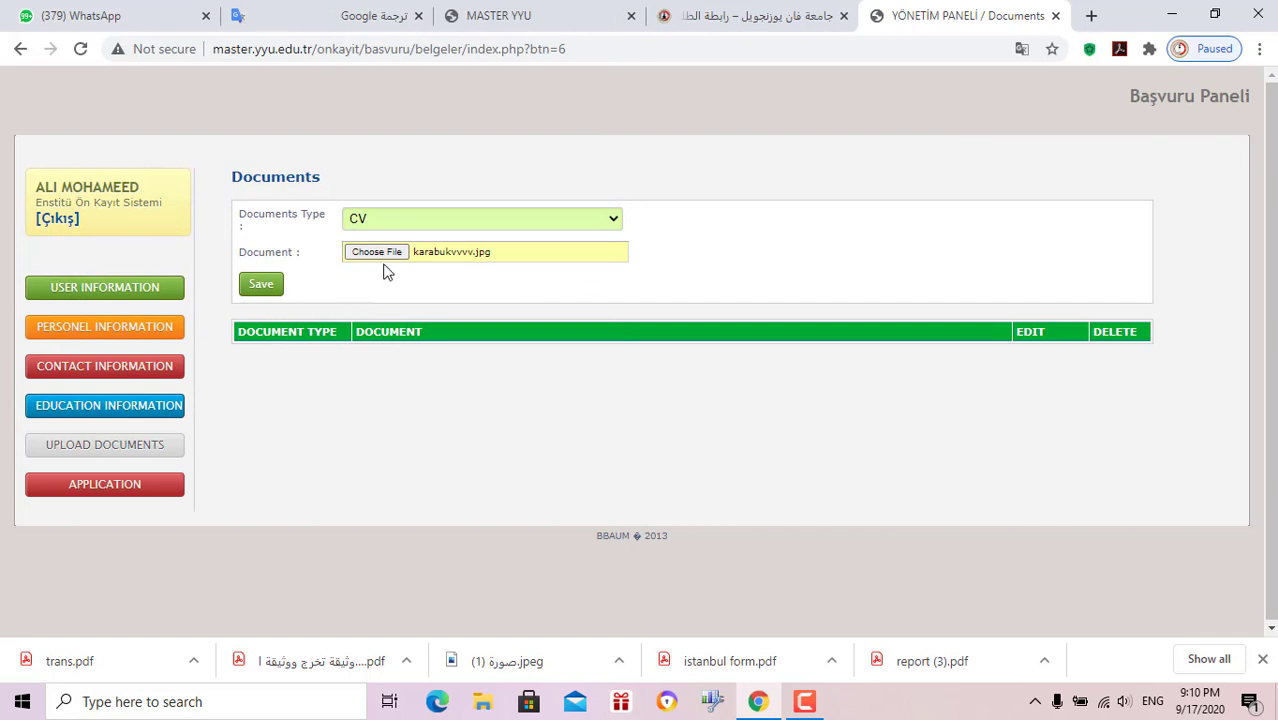
pyautogui.click(261, 285)
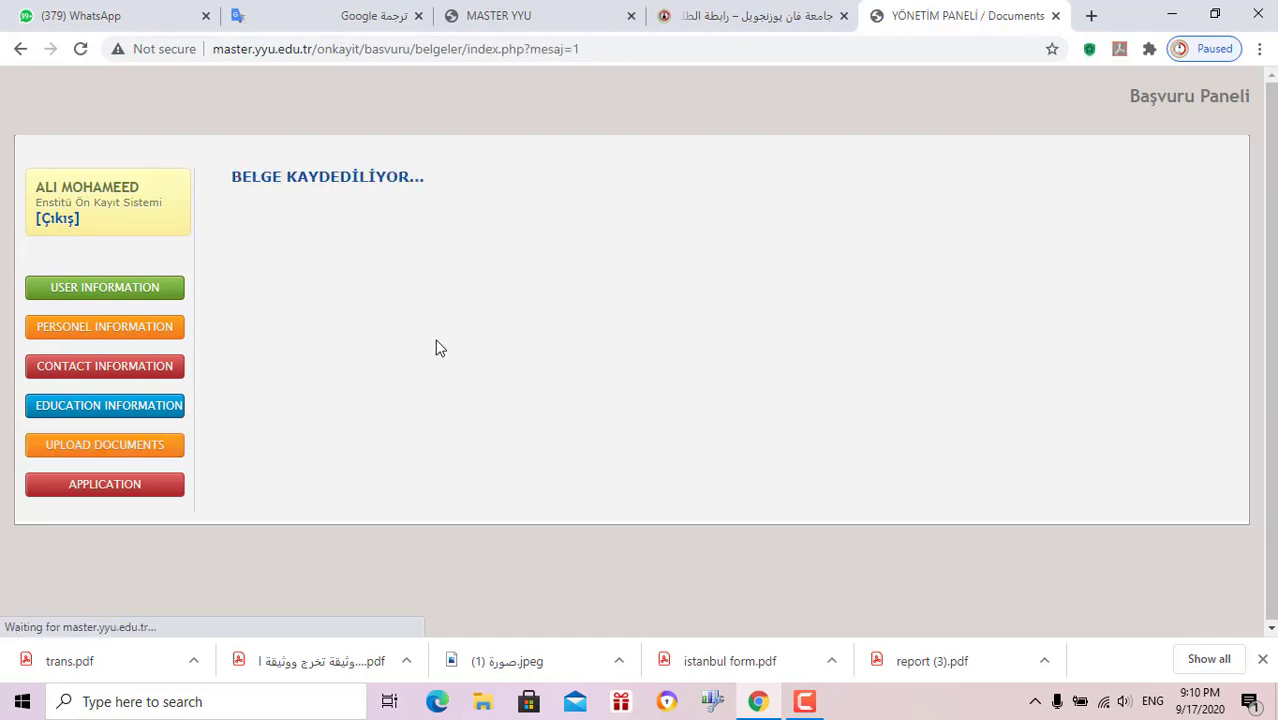
pyautogui.click(371, 284)
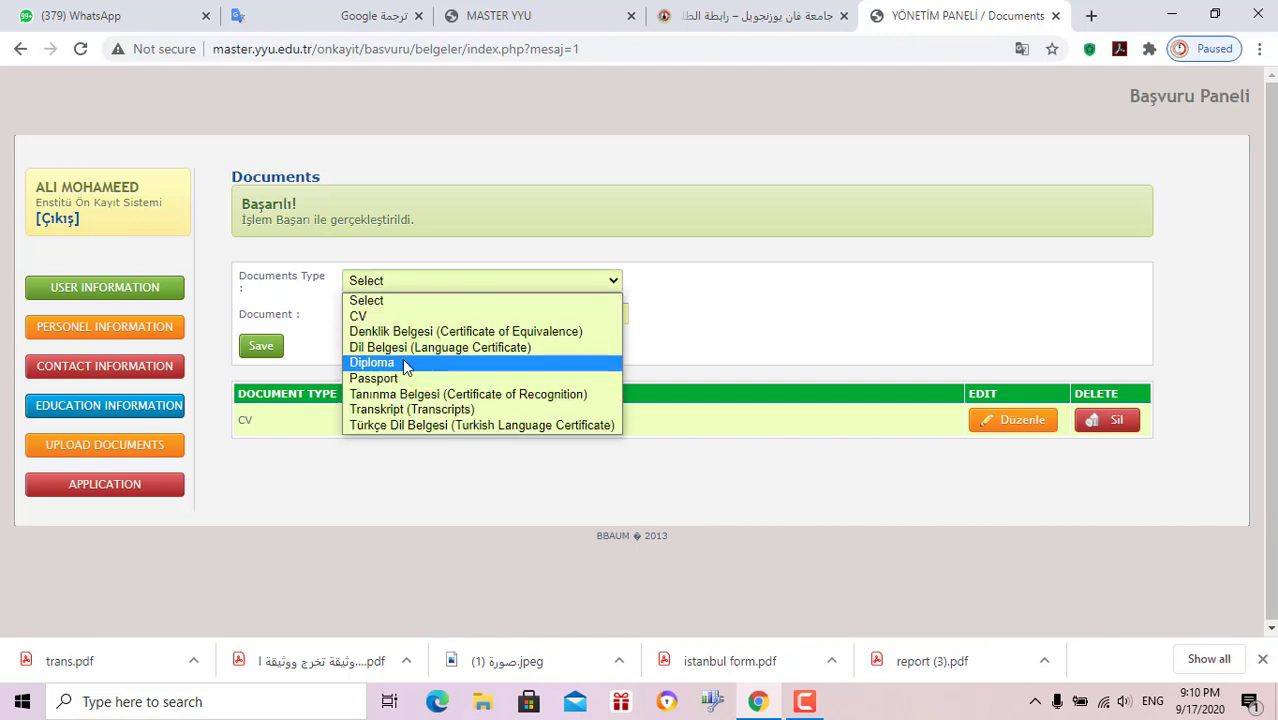
# Upload karabukvvvv.jpg as the Diploma document and save it
pyautogui.click(398, 362)
pyautogui.click(382, 318)
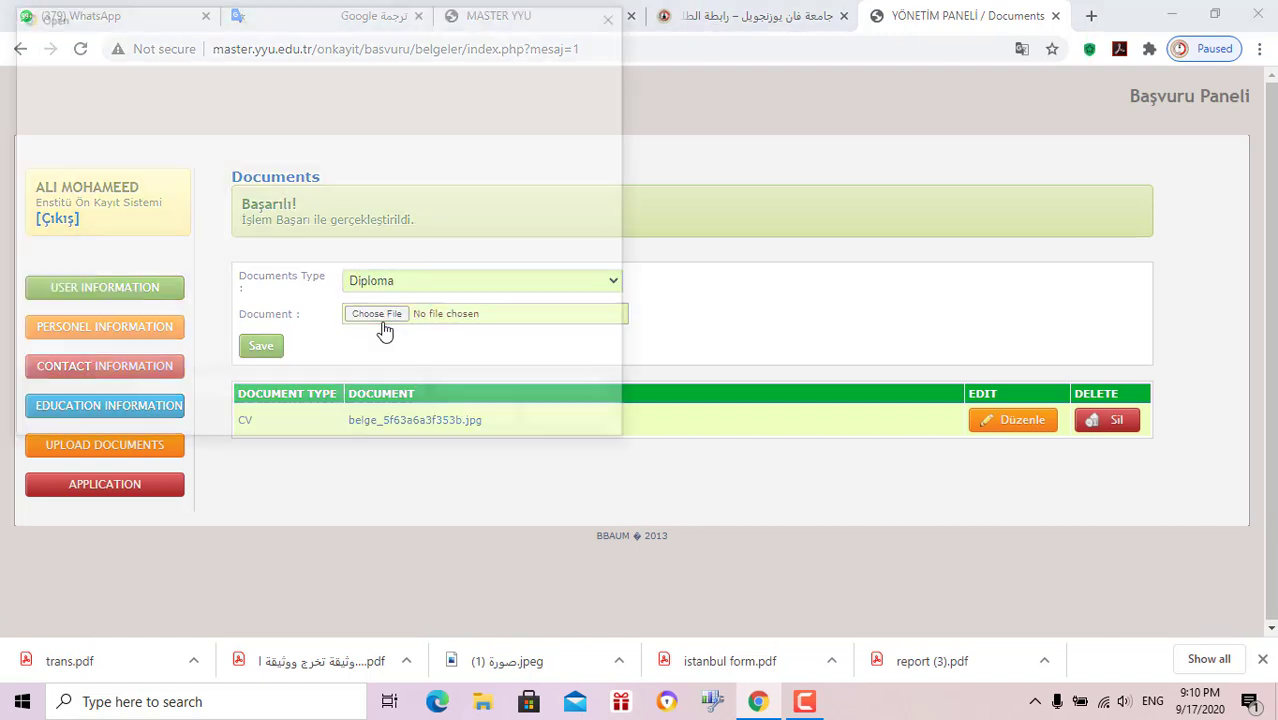
pyautogui.click(222, 366)
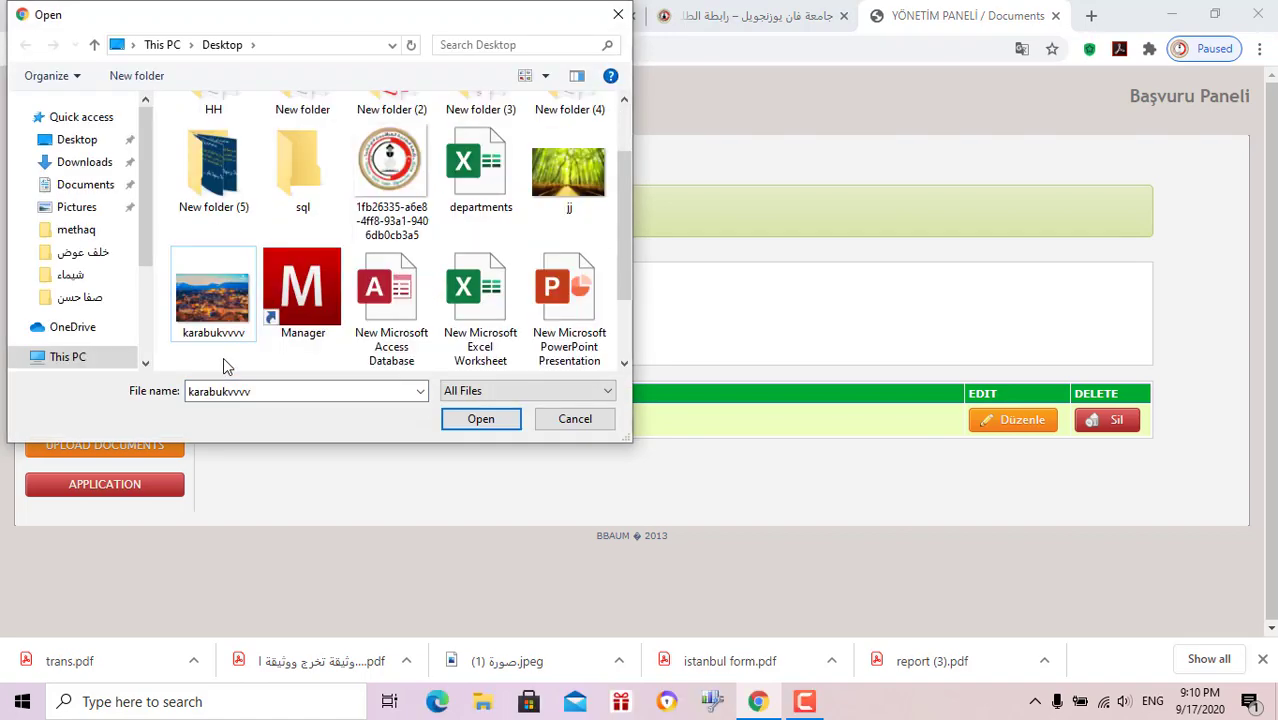
pyautogui.doubleClick(215, 303)
pyautogui.click(264, 350)
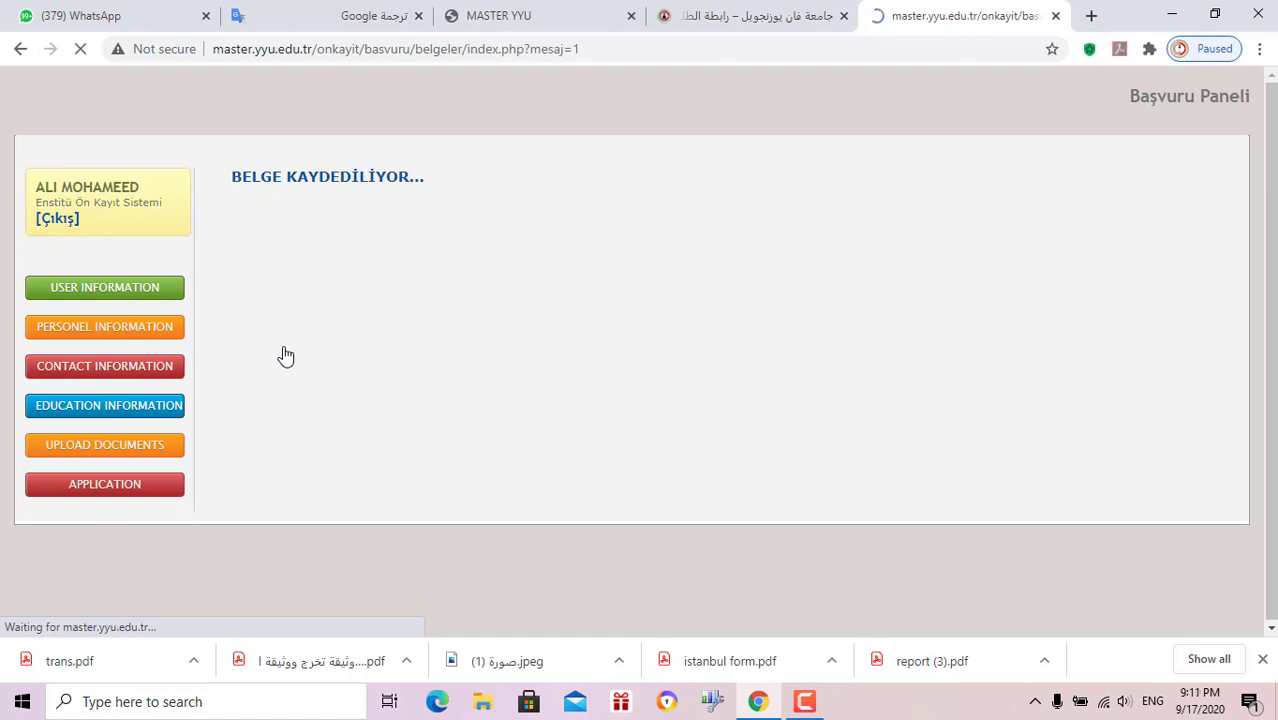
# Upload karabukvvvv.jpg as the Passport document and save it
pyautogui.click(397, 290)
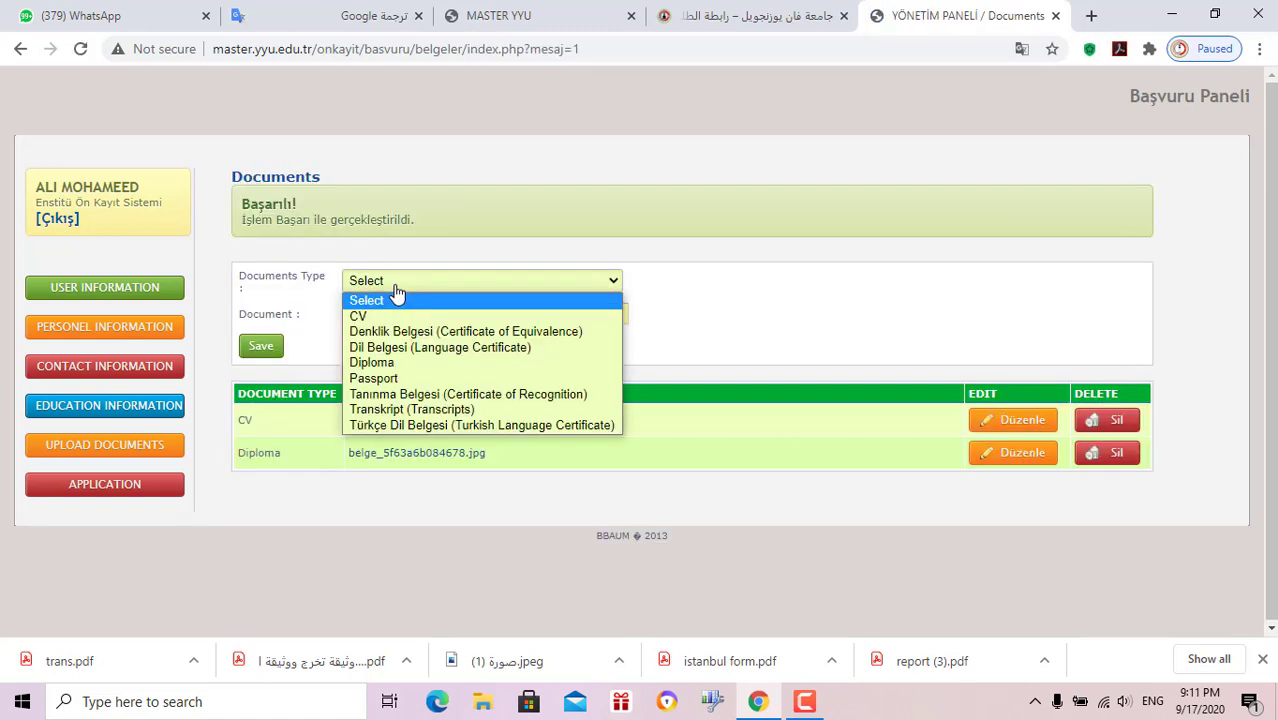
pyautogui.click(424, 379)
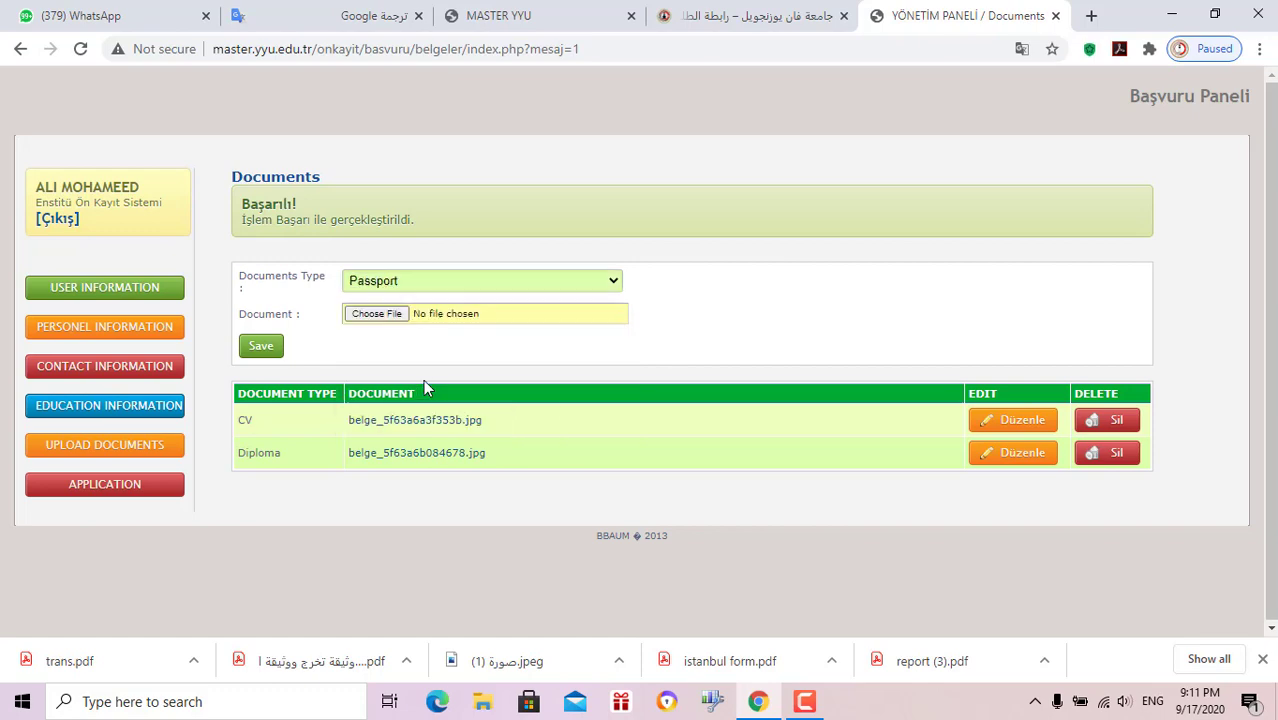
pyautogui.click(385, 320)
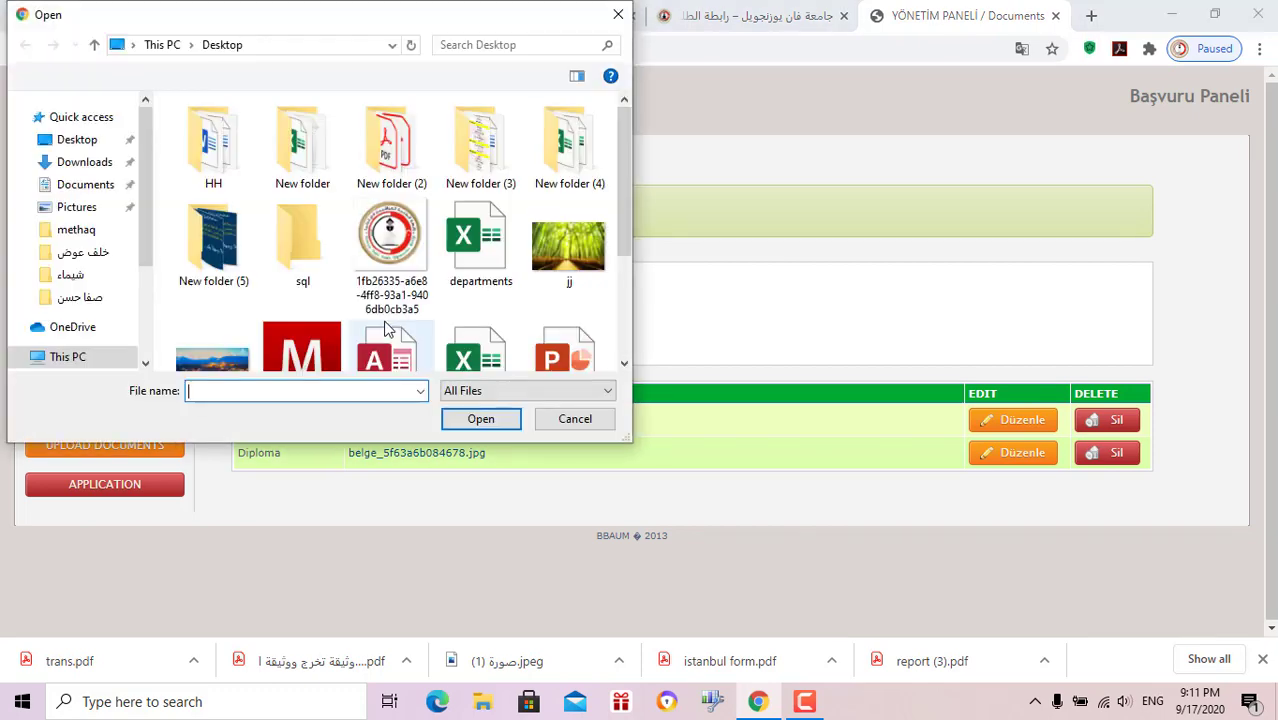
pyautogui.scroll(-1, 245, 364)
pyautogui.click(245, 362)
pyautogui.doubleClick(245, 362)
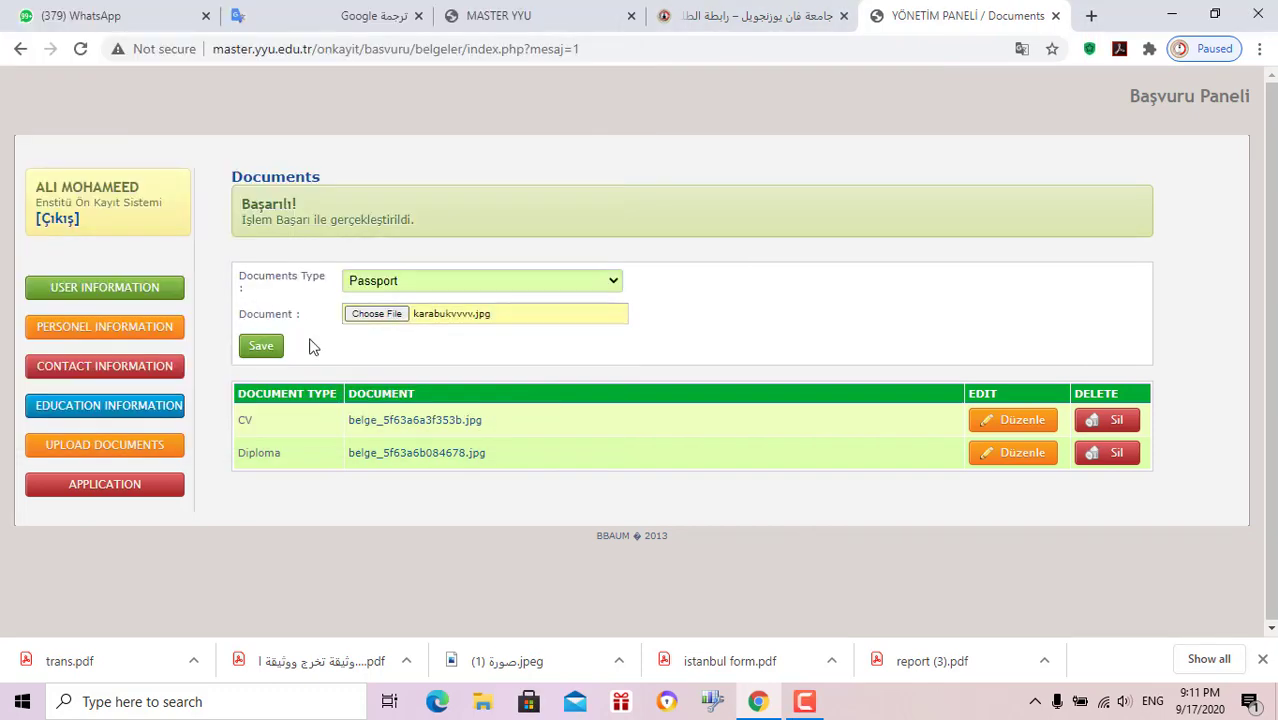
pyautogui.click(260, 346)
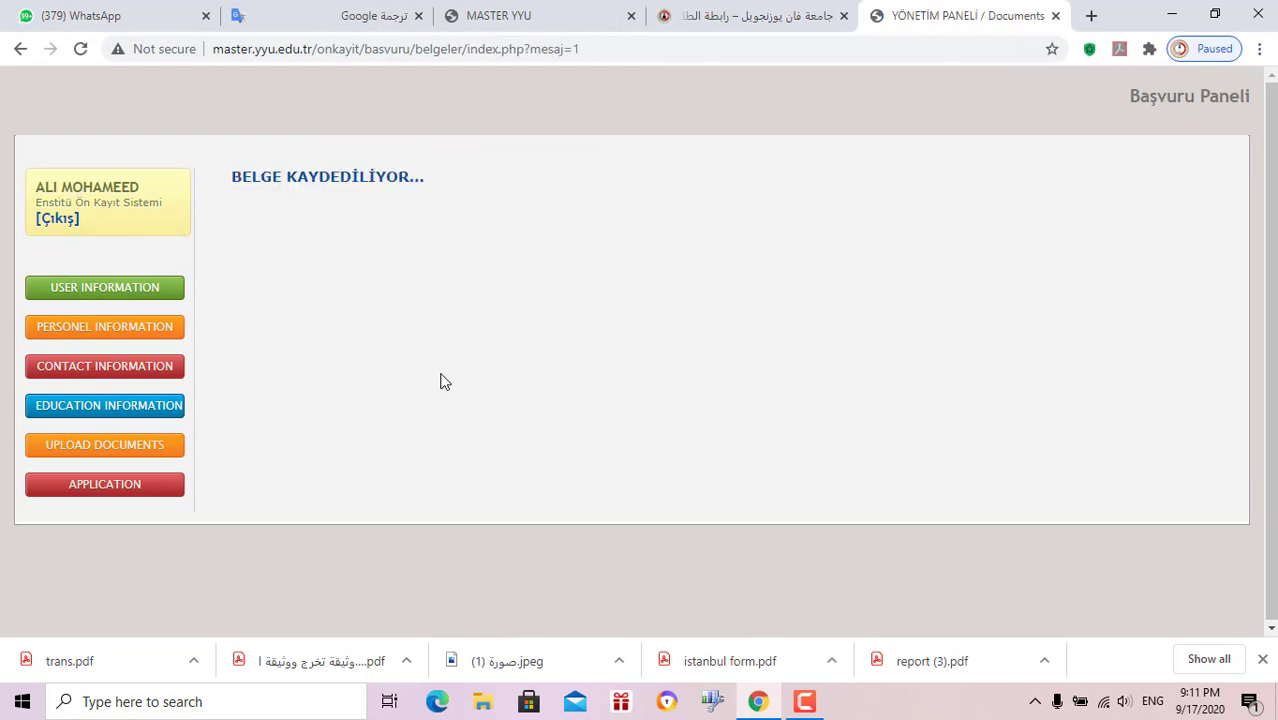
pyautogui.click(406, 284)
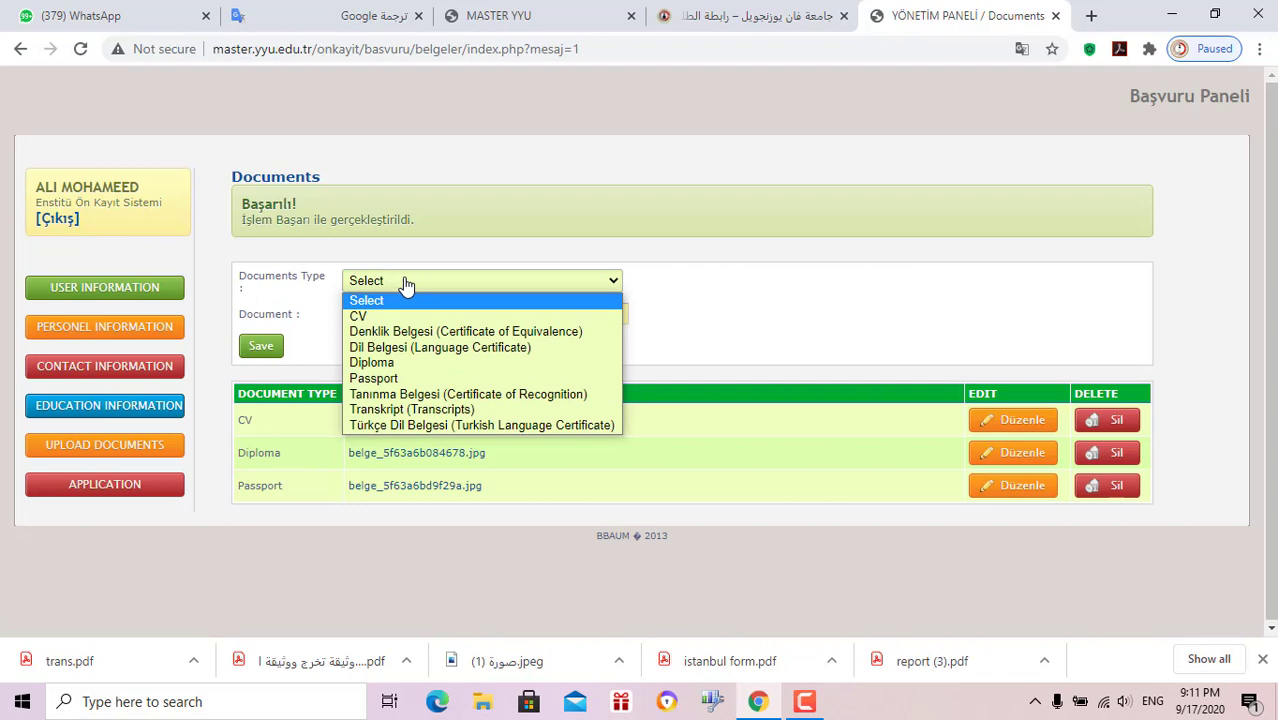
# Upload karabukvvvv.jpg as the Transkript (Transcripts) document and save it
pyautogui.click(424, 409)
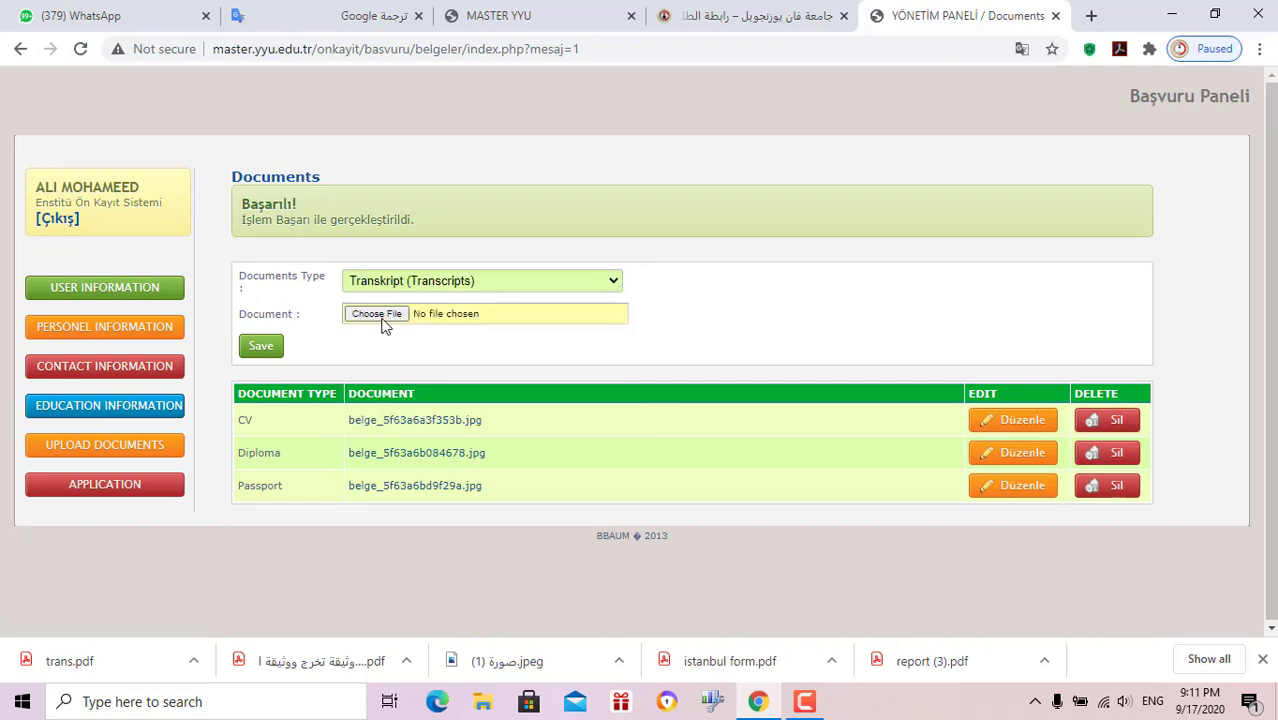
pyautogui.click(384, 318)
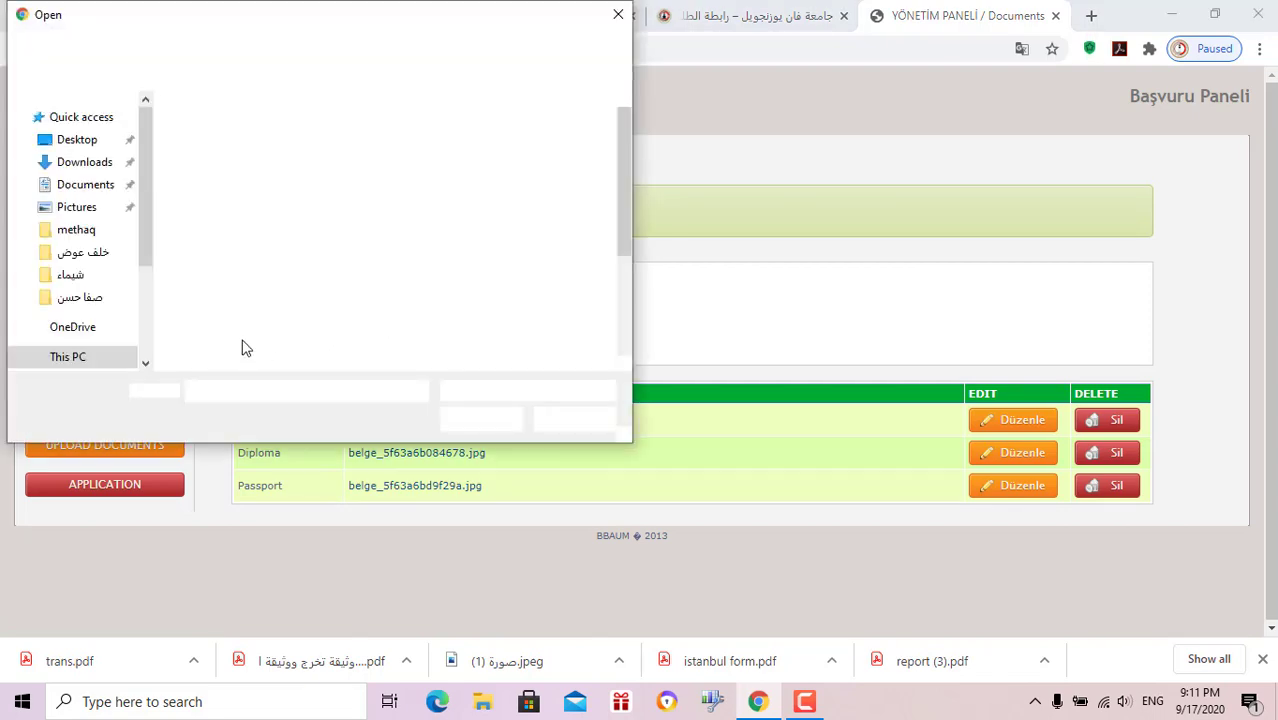
pyautogui.scroll(-1, 212, 360)
pyautogui.click(228, 350)
pyautogui.doubleClick(230, 350)
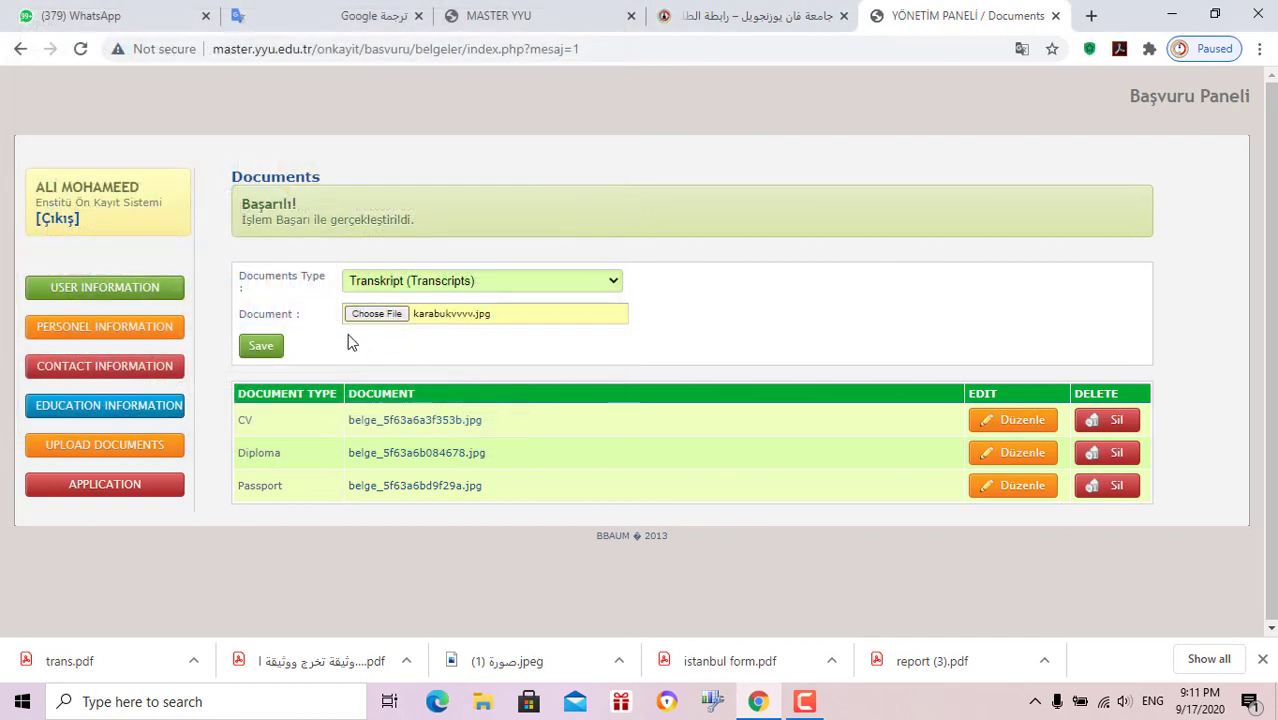
pyautogui.click(263, 346)
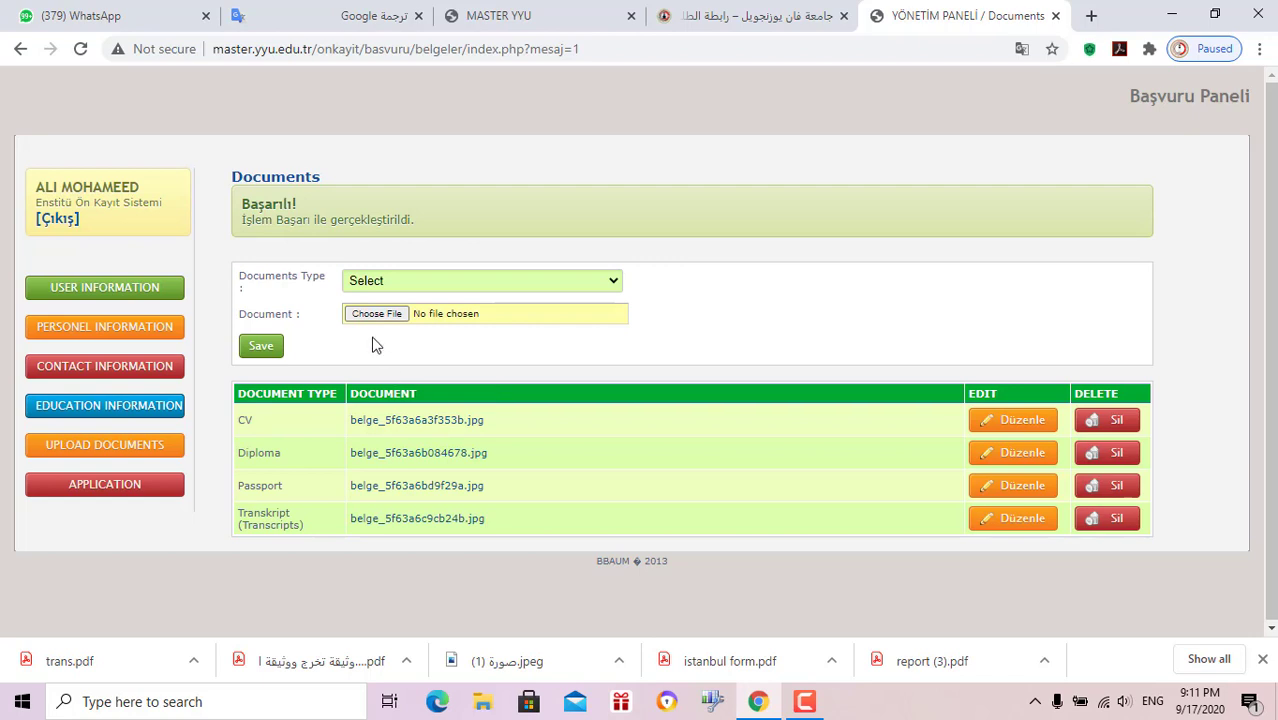
# Upload karabukvvvv.jpg as the Tanınma Belgesi document, save, and go to the Application page
pyautogui.click(385, 282)
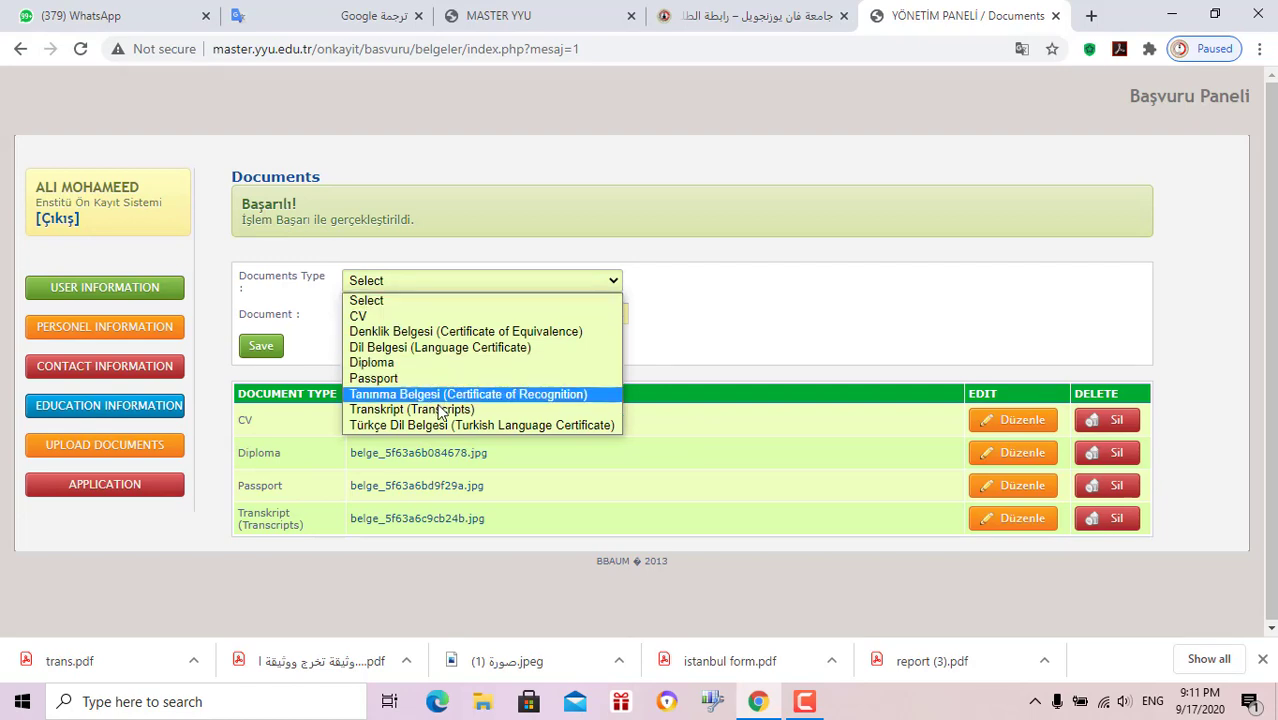
pyautogui.click(440, 395)
pyautogui.click(374, 314)
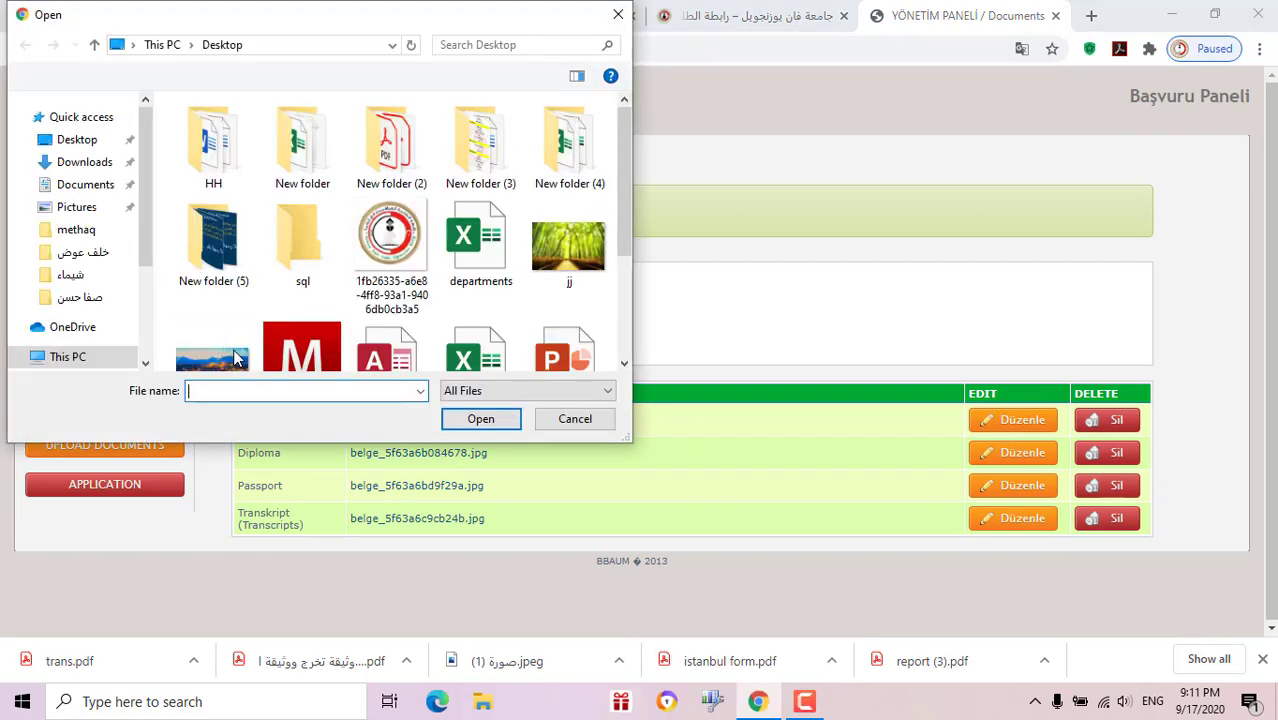
pyautogui.click(238, 320)
pyautogui.doubleClick(238, 320)
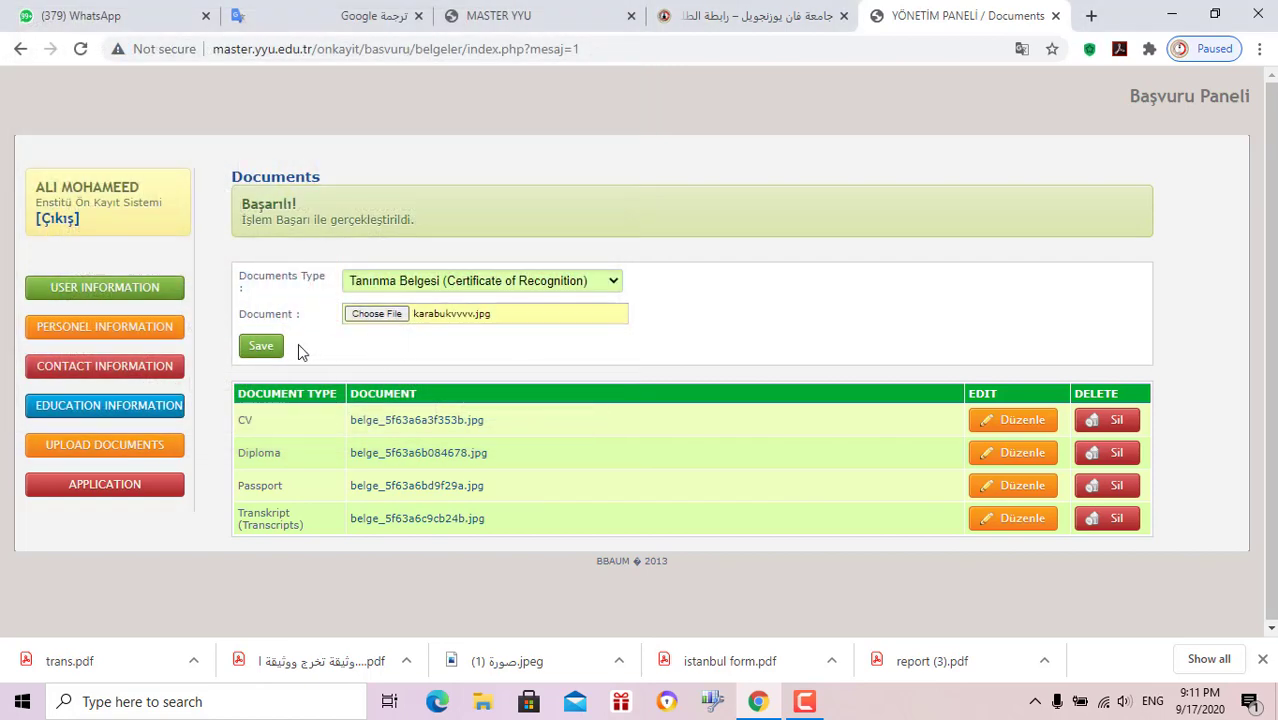
pyautogui.click(264, 347)
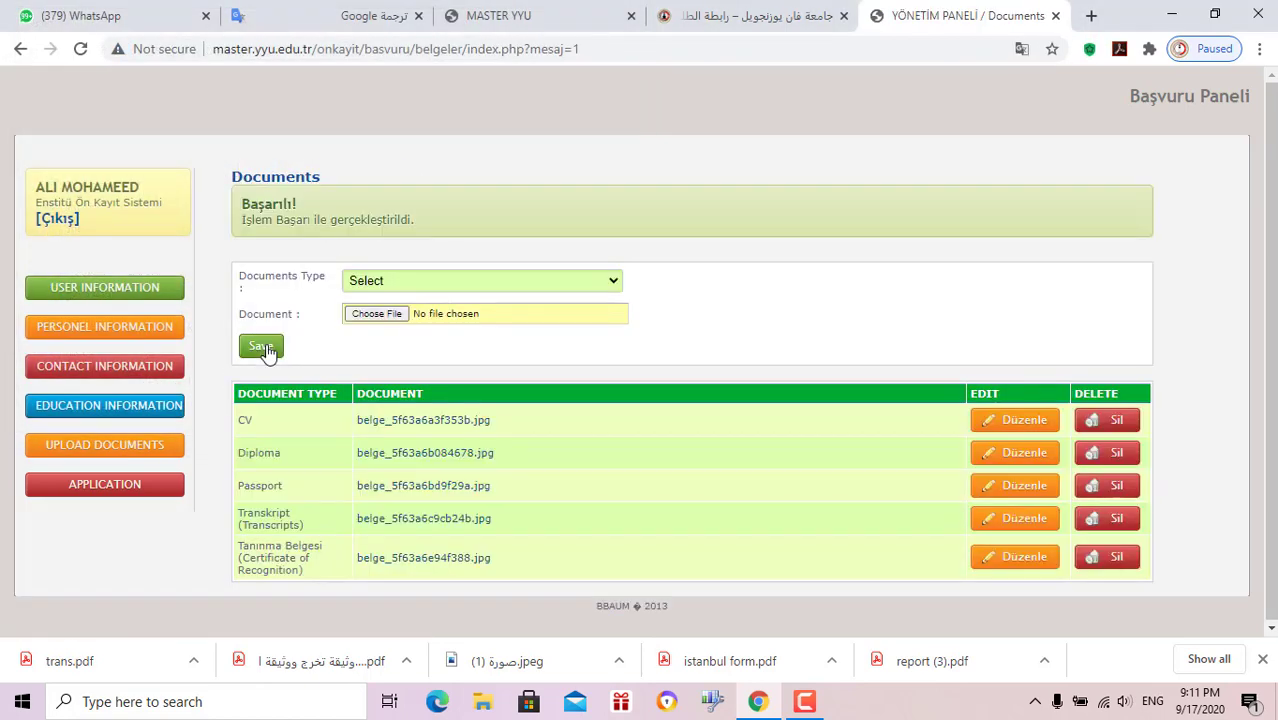
pyautogui.click(150, 485)
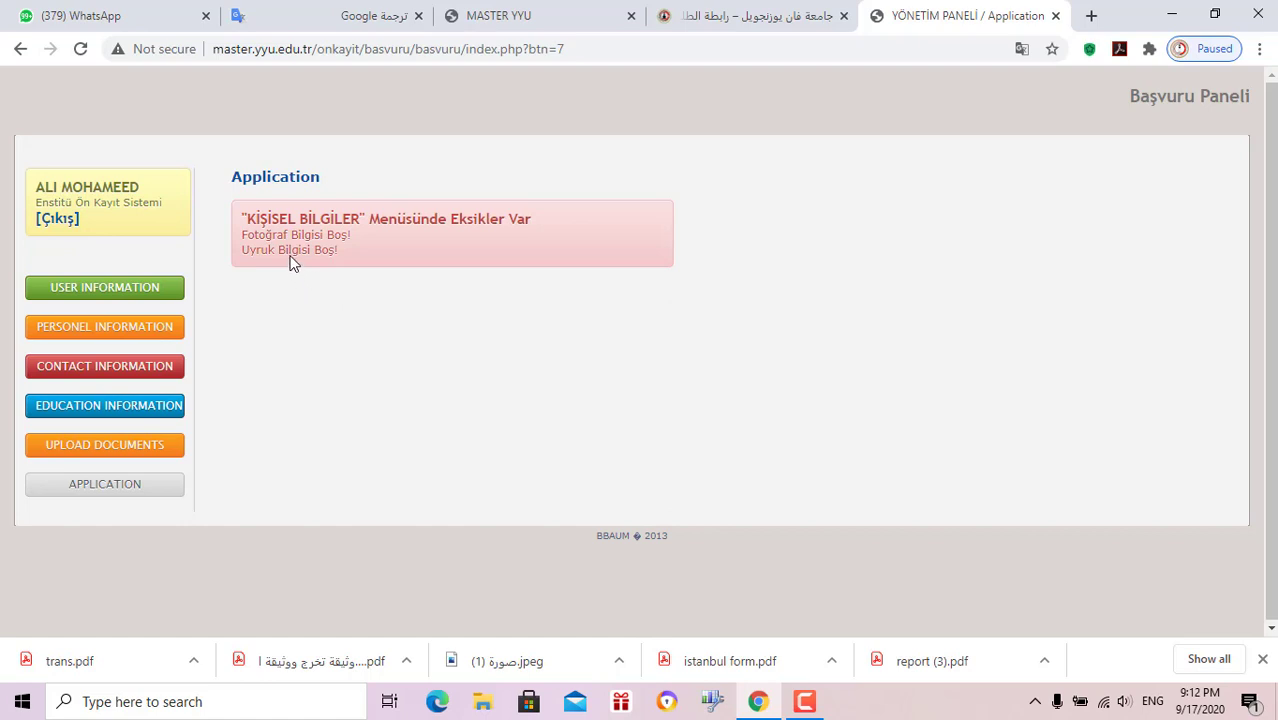
# Set karabukvvvv.jpg as the profile photo and Iraq as the nationality
pyautogui.click(163, 327)
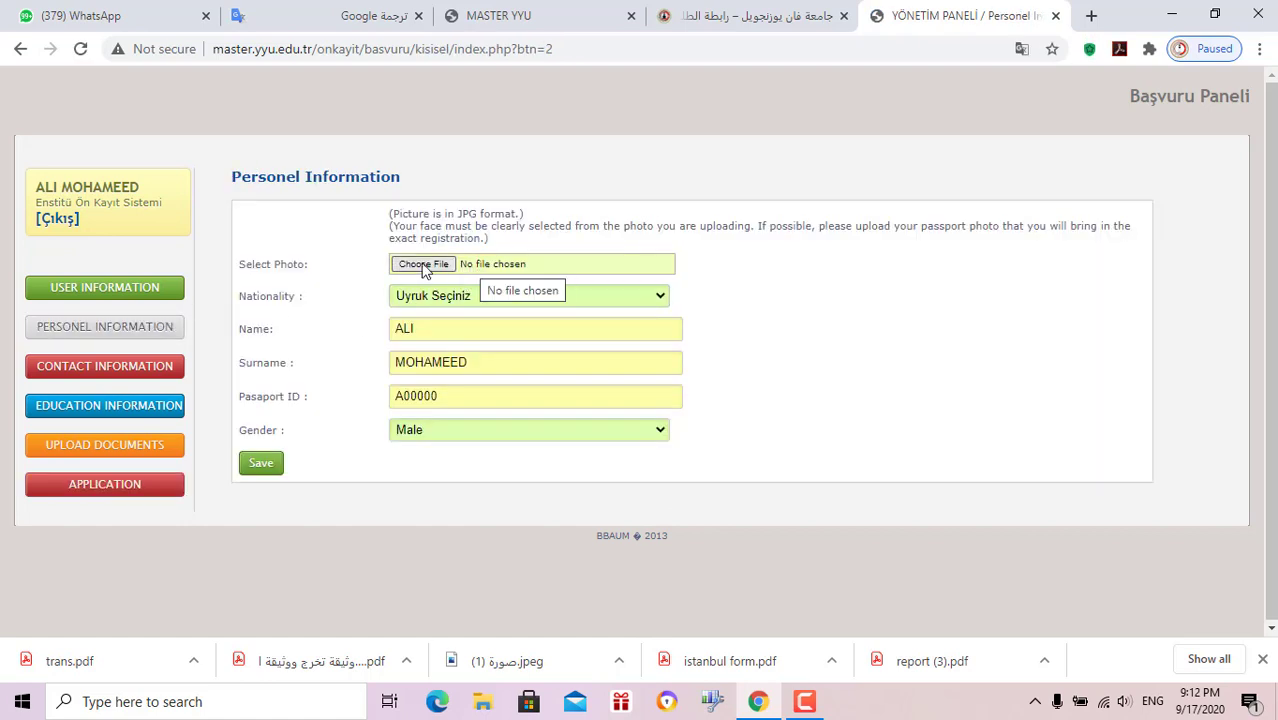
pyautogui.click(423, 265)
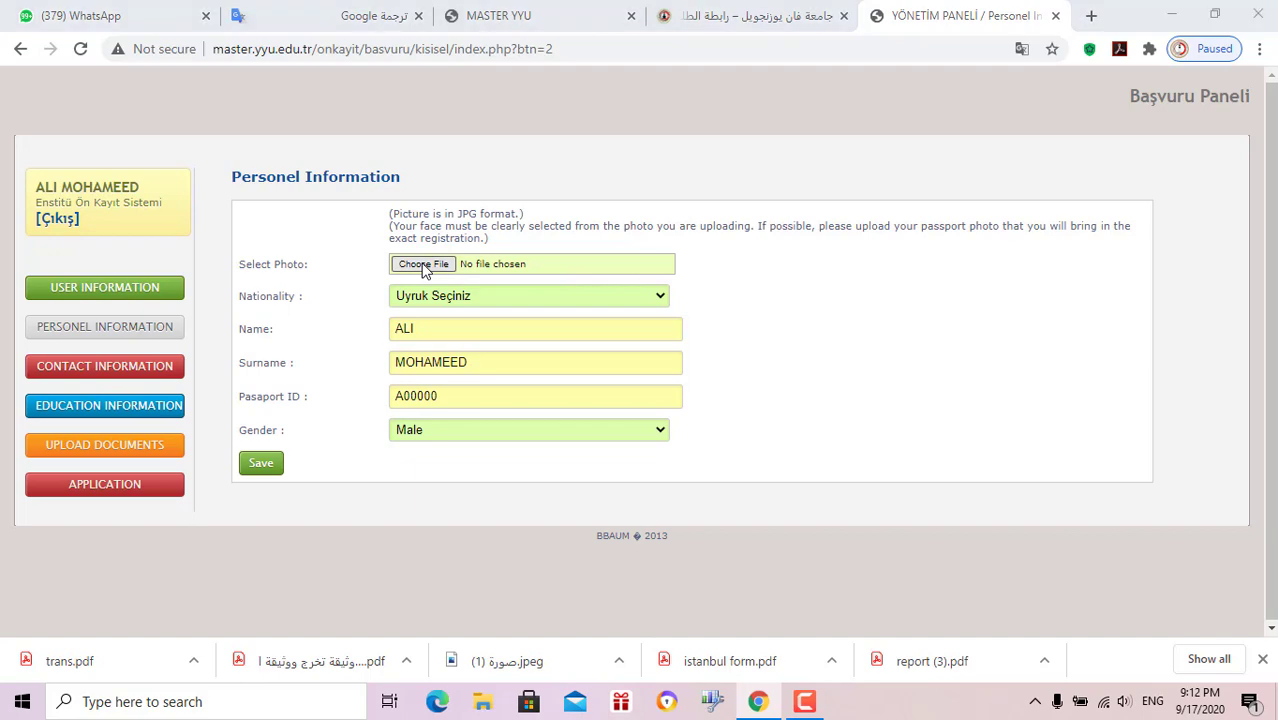
pyautogui.click(226, 335)
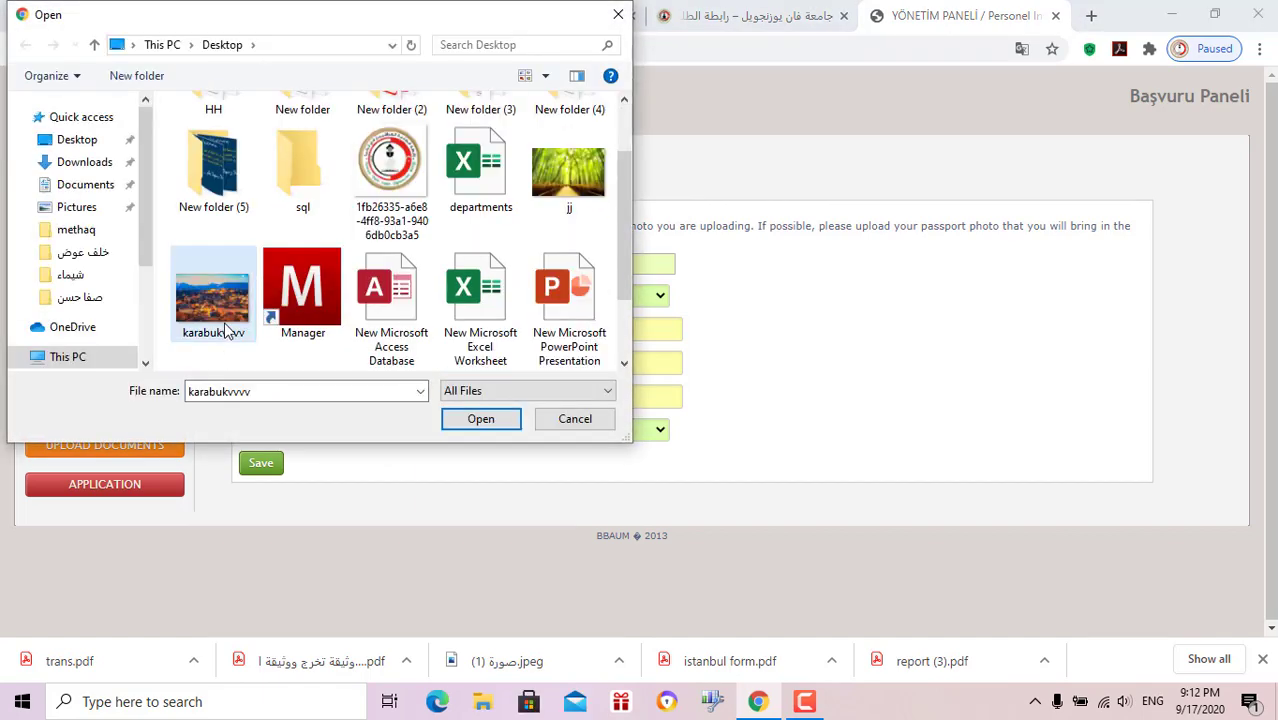
pyautogui.doubleClick(226, 335)
pyautogui.click(516, 298)
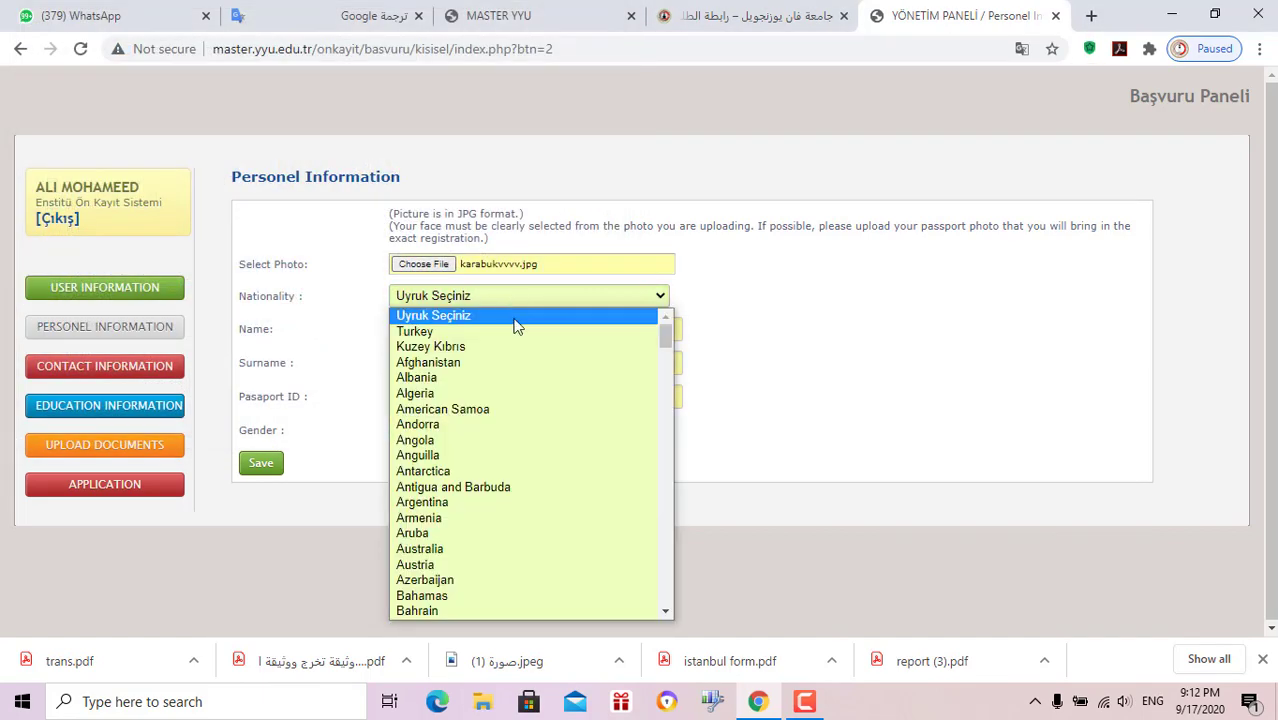
pyautogui.press('i')
pyautogui.press('Down')
pyautogui.press('Down')
pyautogui.press('Down')
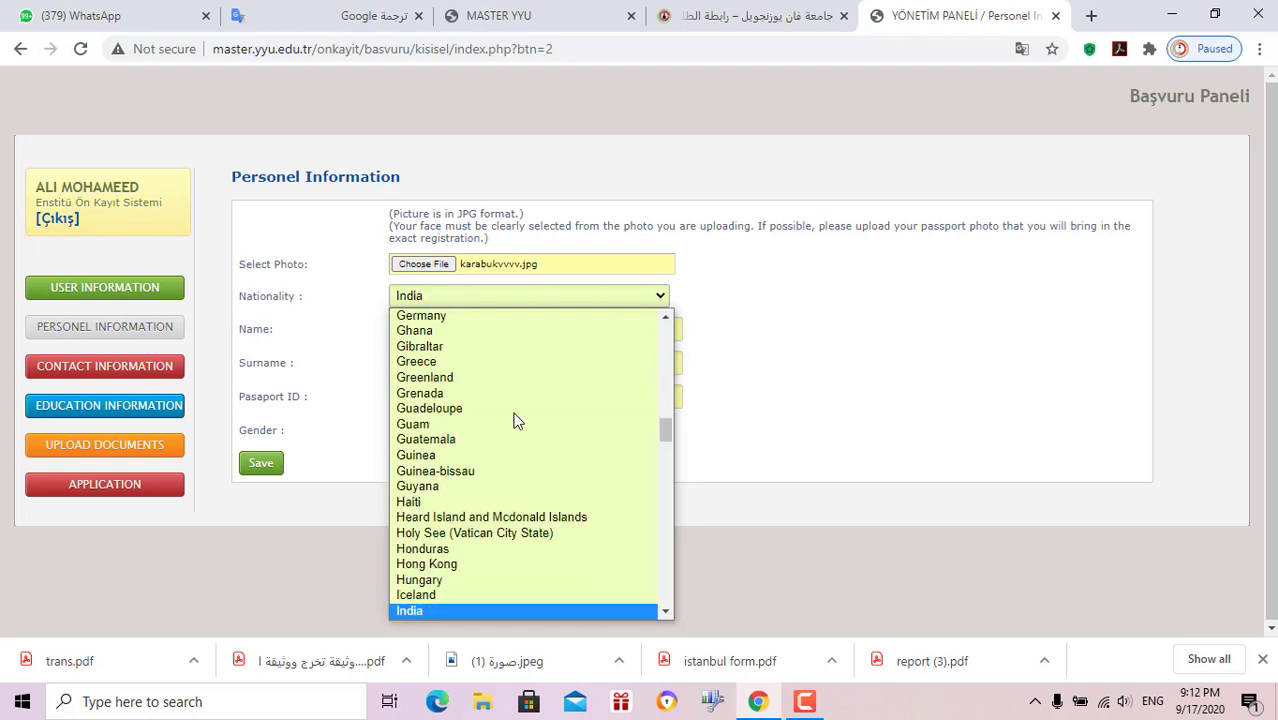
pyautogui.press('Down')
pyautogui.press('Return')
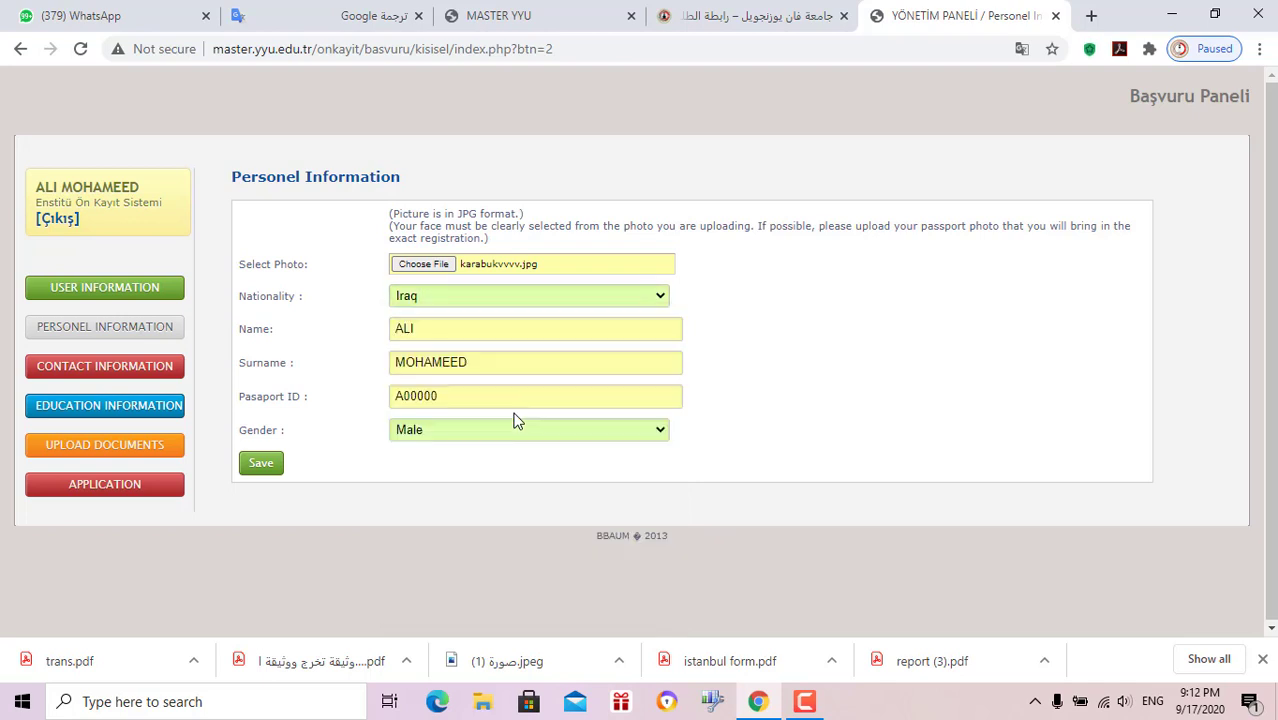
# Correct the passport ID number, dismiss the invalid ID warning, and save the personal information
pyautogui.click(485, 395)
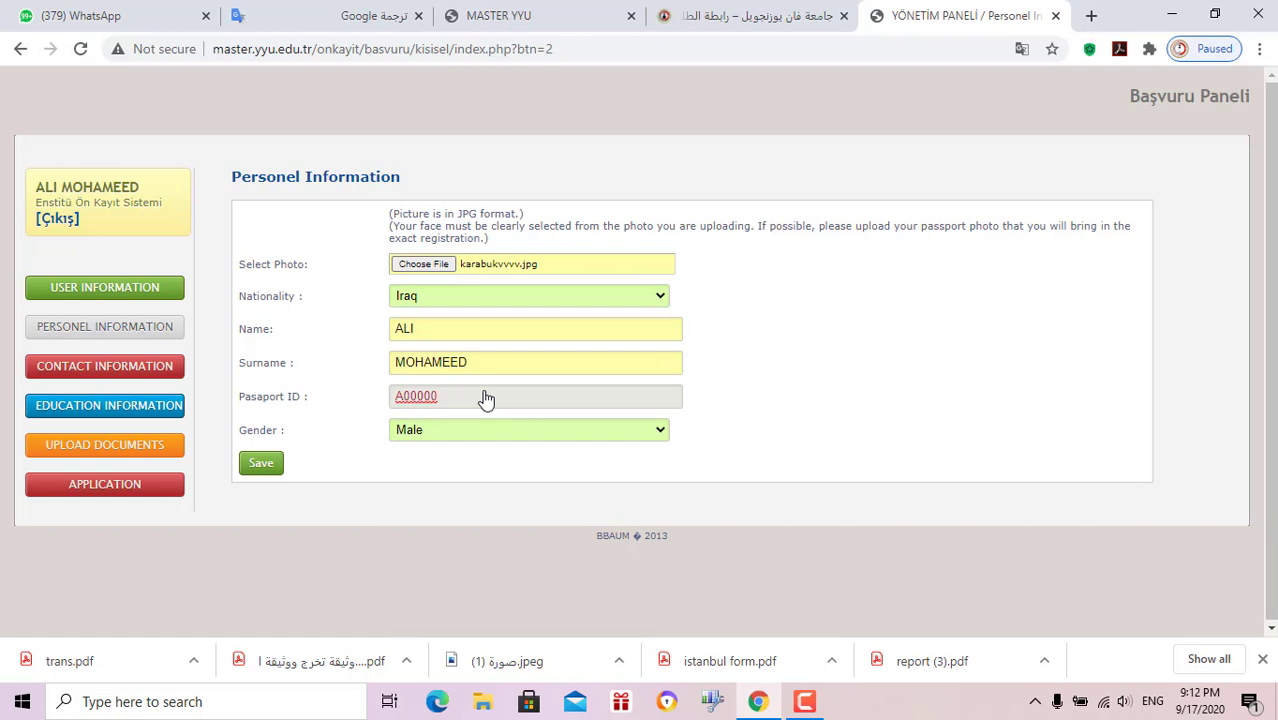
pyautogui.write('0')
pyautogui.click(261, 463)
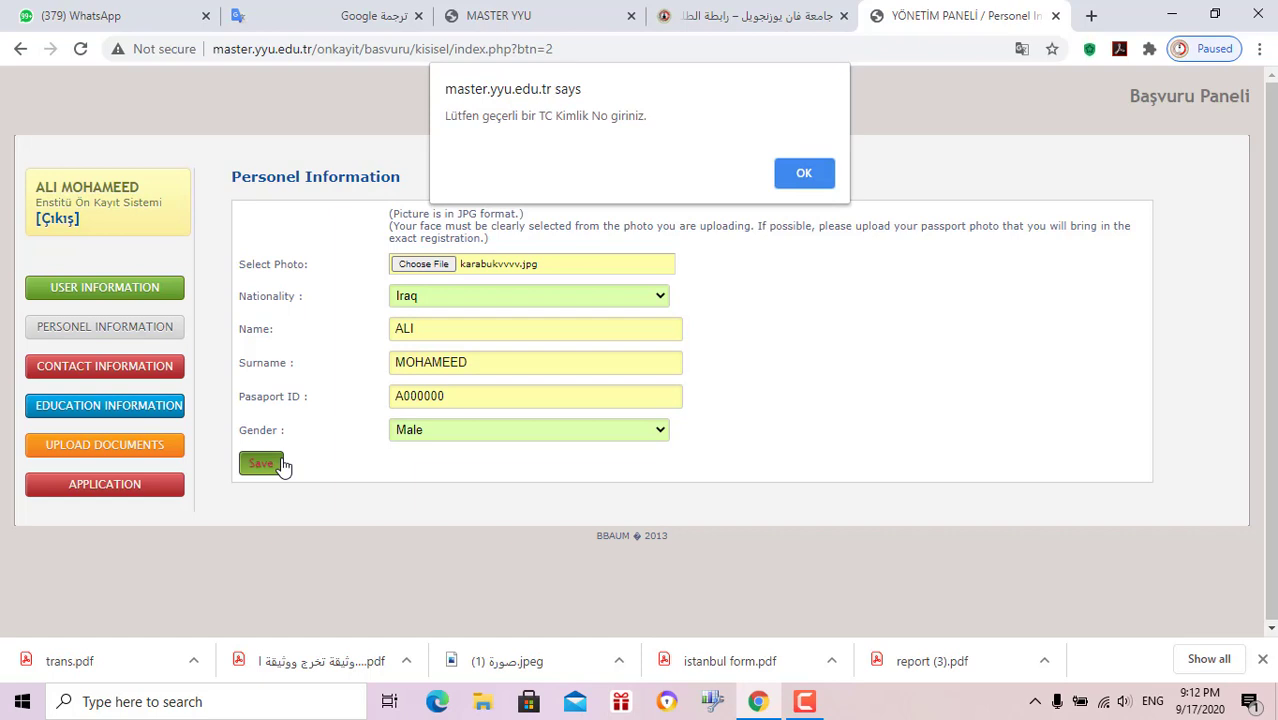
pyautogui.click(805, 173)
pyautogui.click(805, 701)
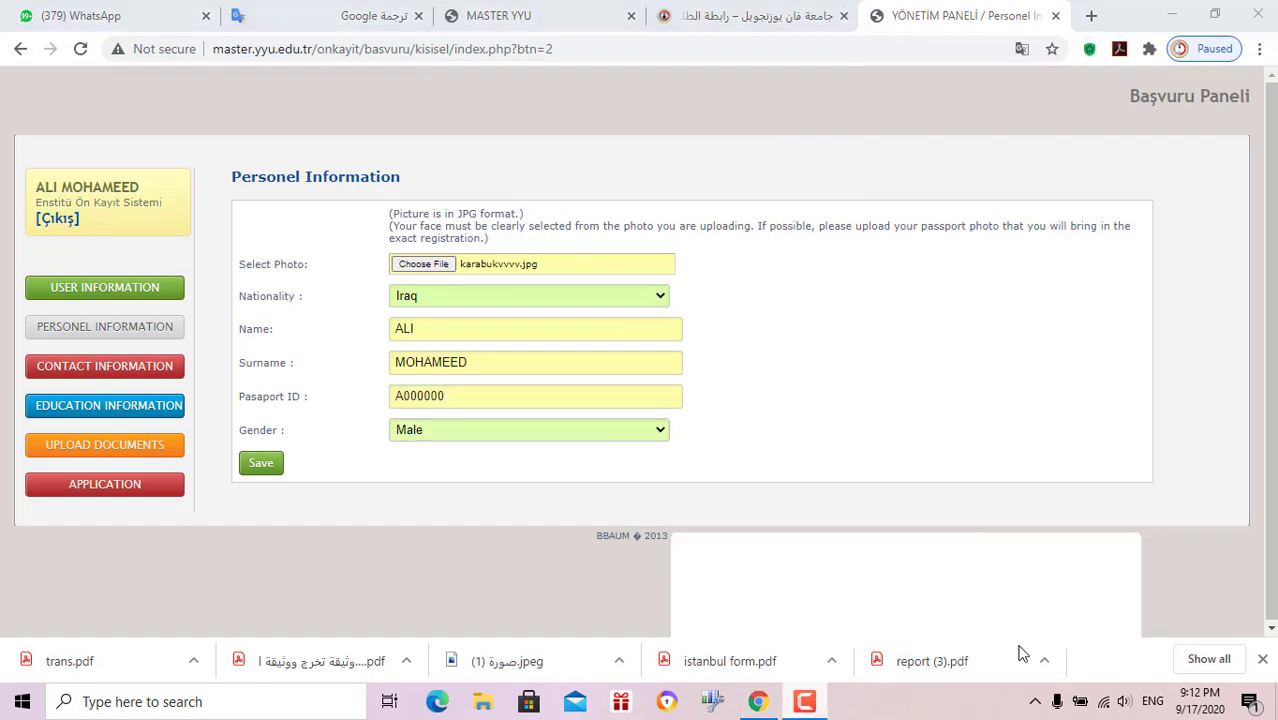
pyautogui.moveTo(930, 568); pyautogui.dragTo(1060, 568)
pyautogui.click(1188, 615)
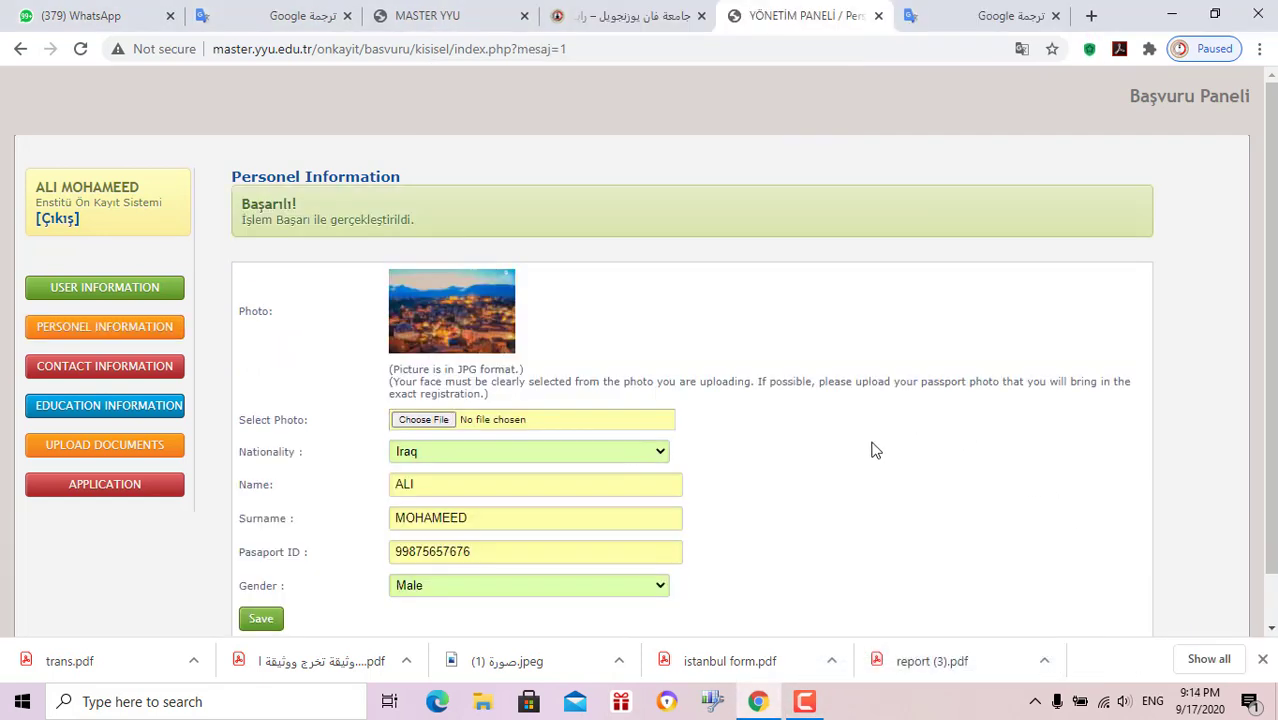
# Check the contact, education and uploaded documents pages, then go to the Application page
pyautogui.scroll(-1, 846, 440)
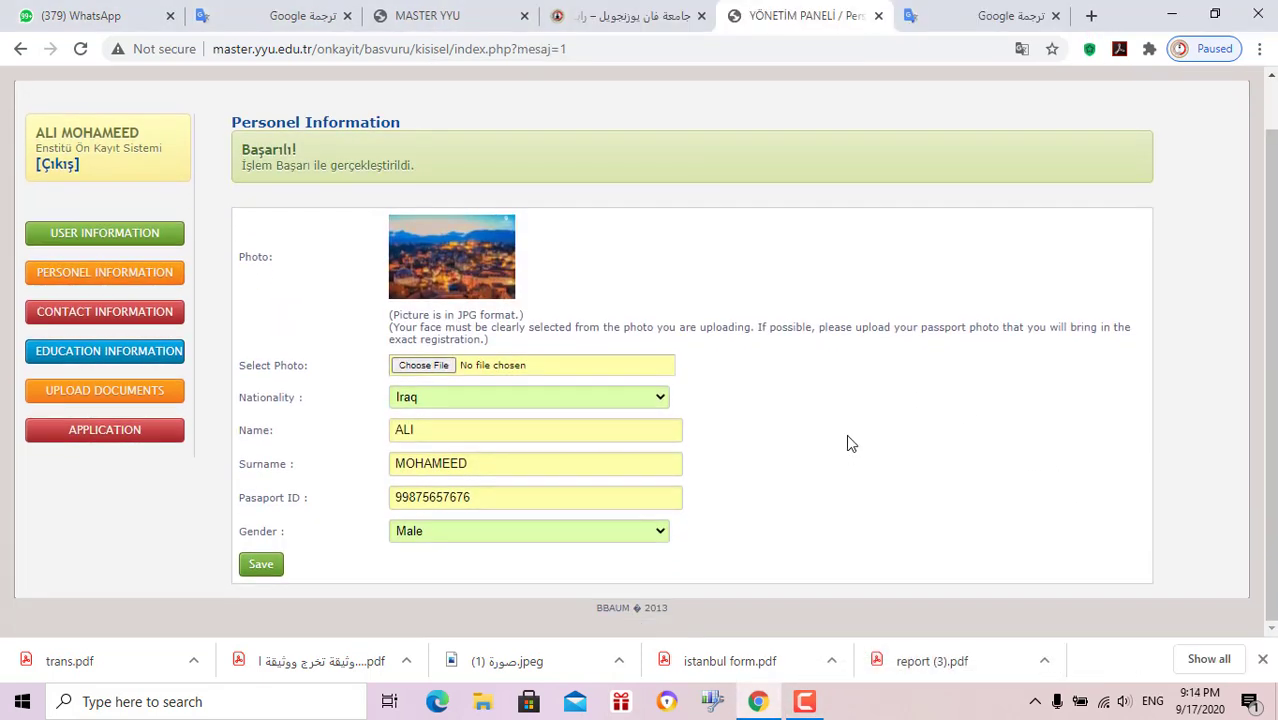
pyautogui.click(805, 701)
pyautogui.click(805, 701)
pyautogui.click(141, 312)
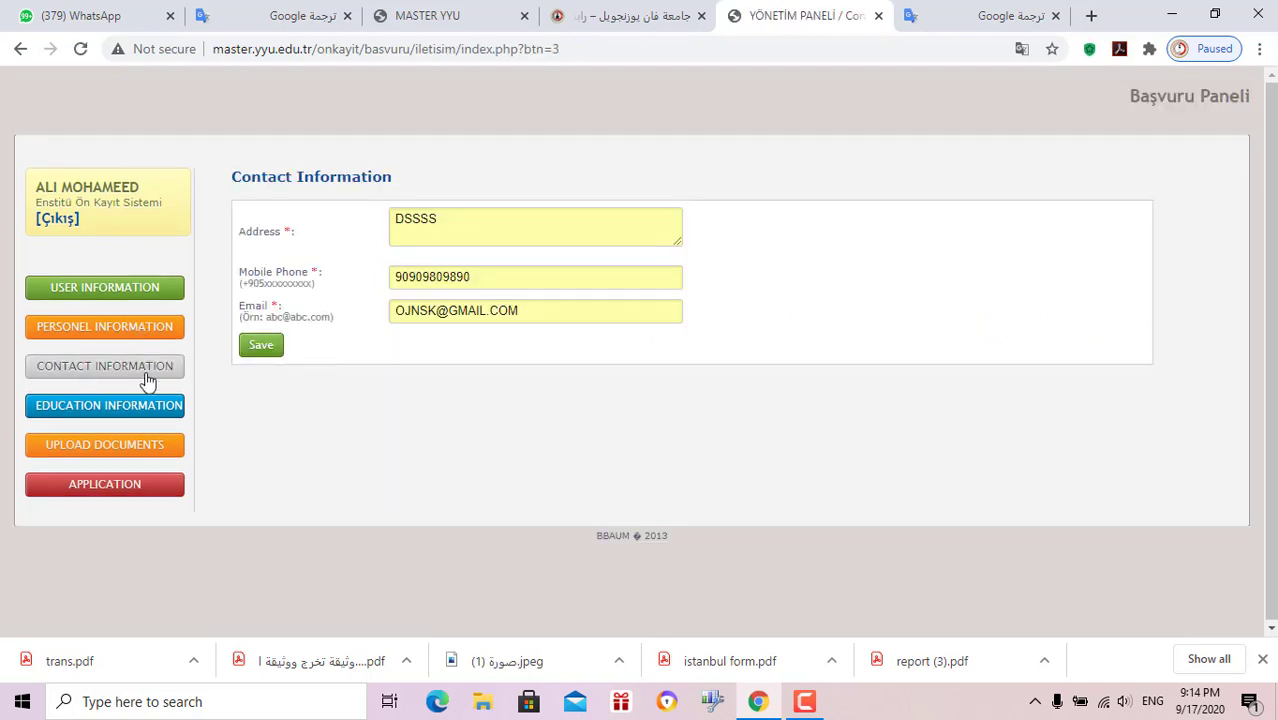
pyautogui.click(148, 412)
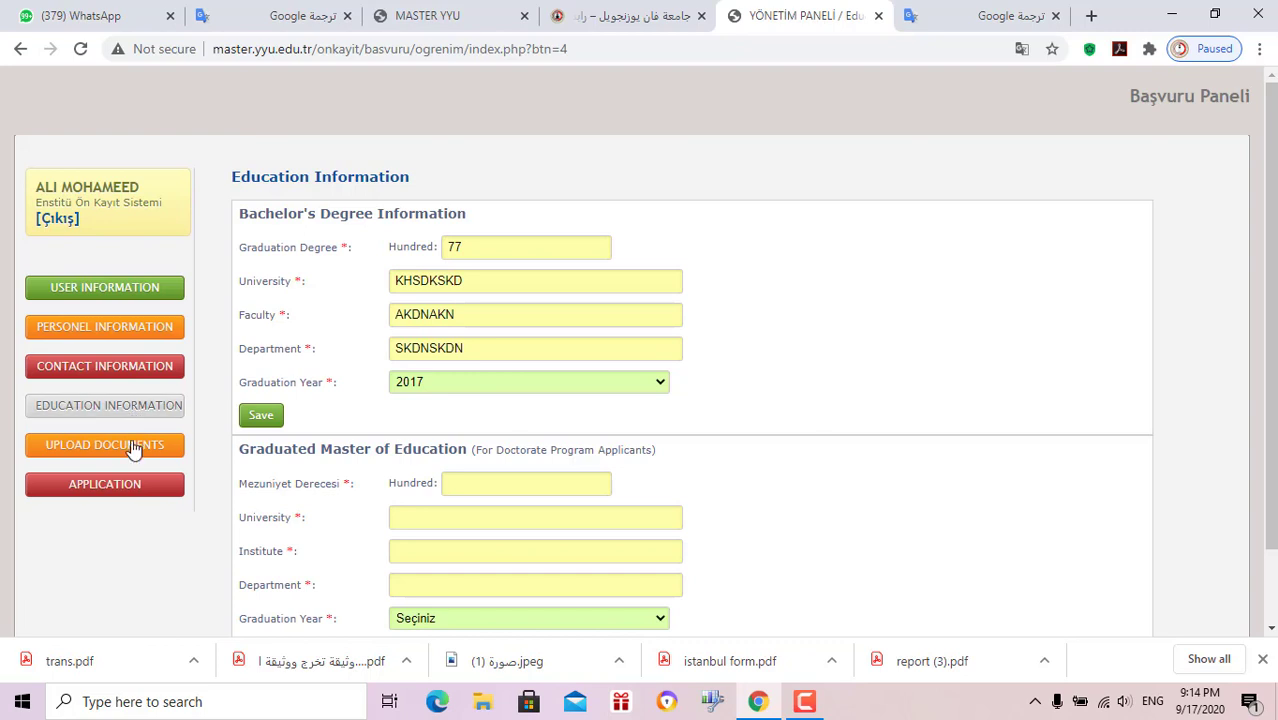
pyautogui.click(135, 450)
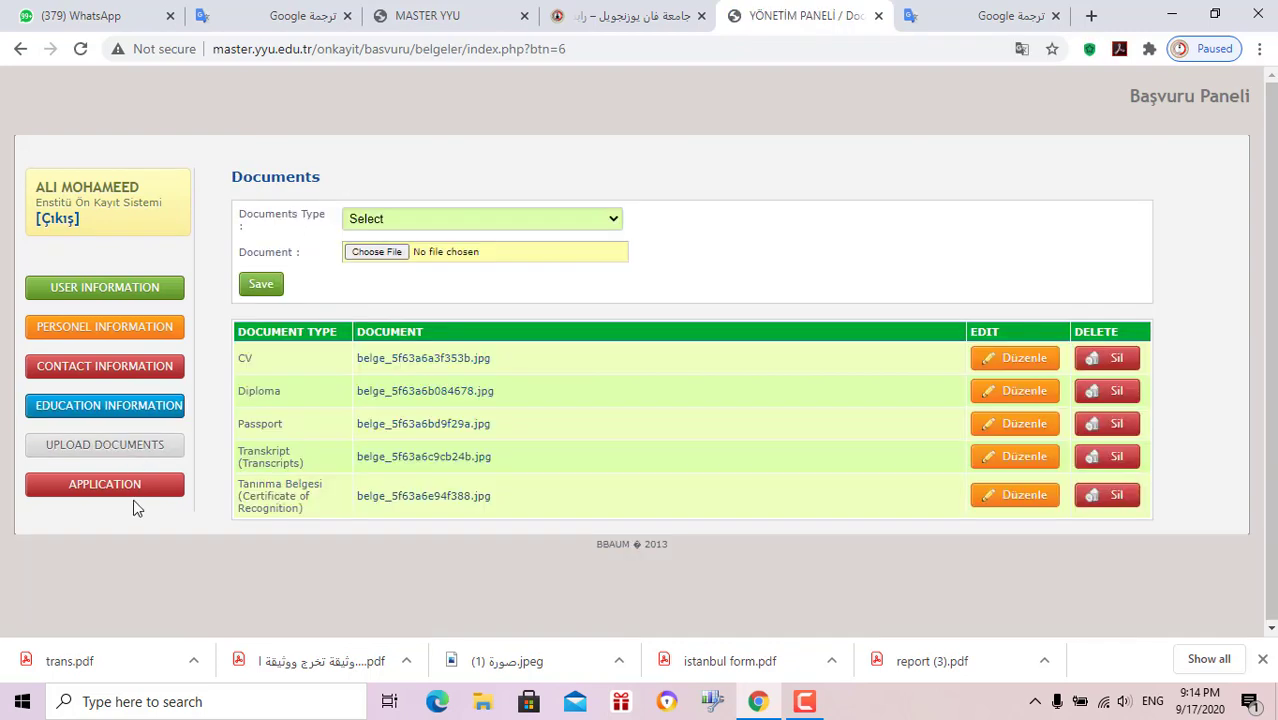
pyautogui.click(134, 490)
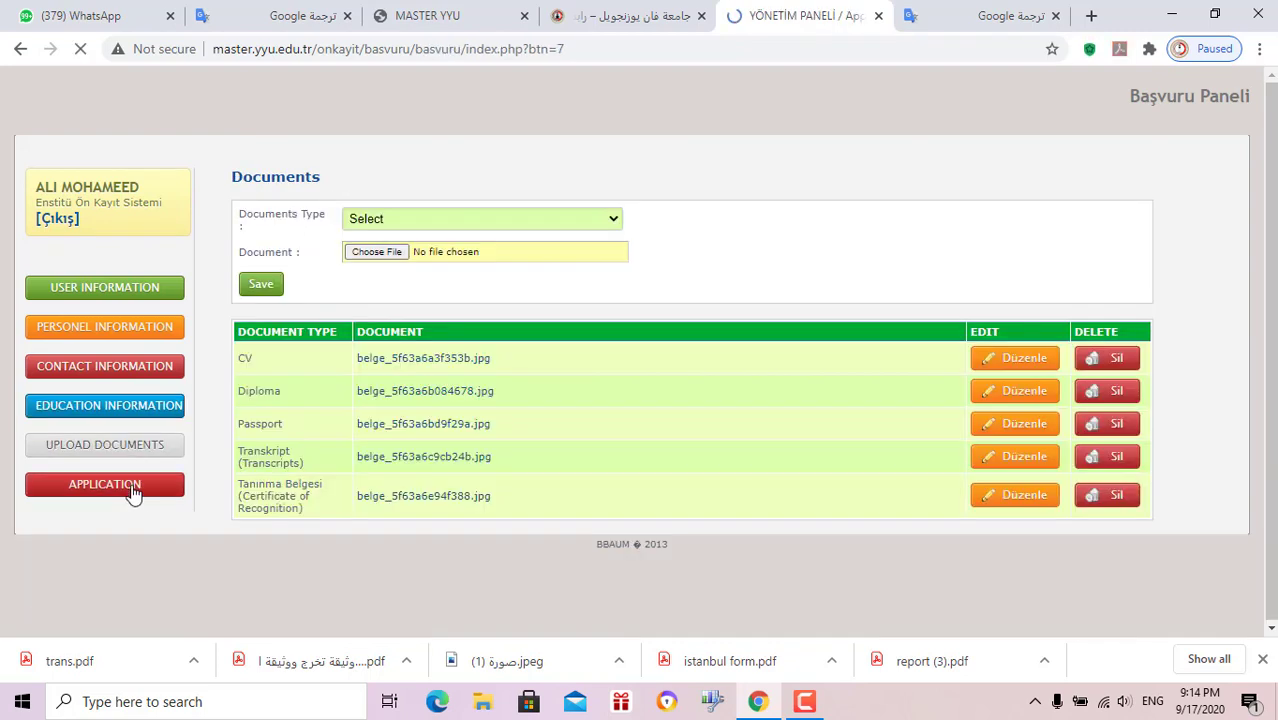
# Set the institute to Fen Bilimleri Enstitüsü in the application form
pyautogui.click(479, 218)
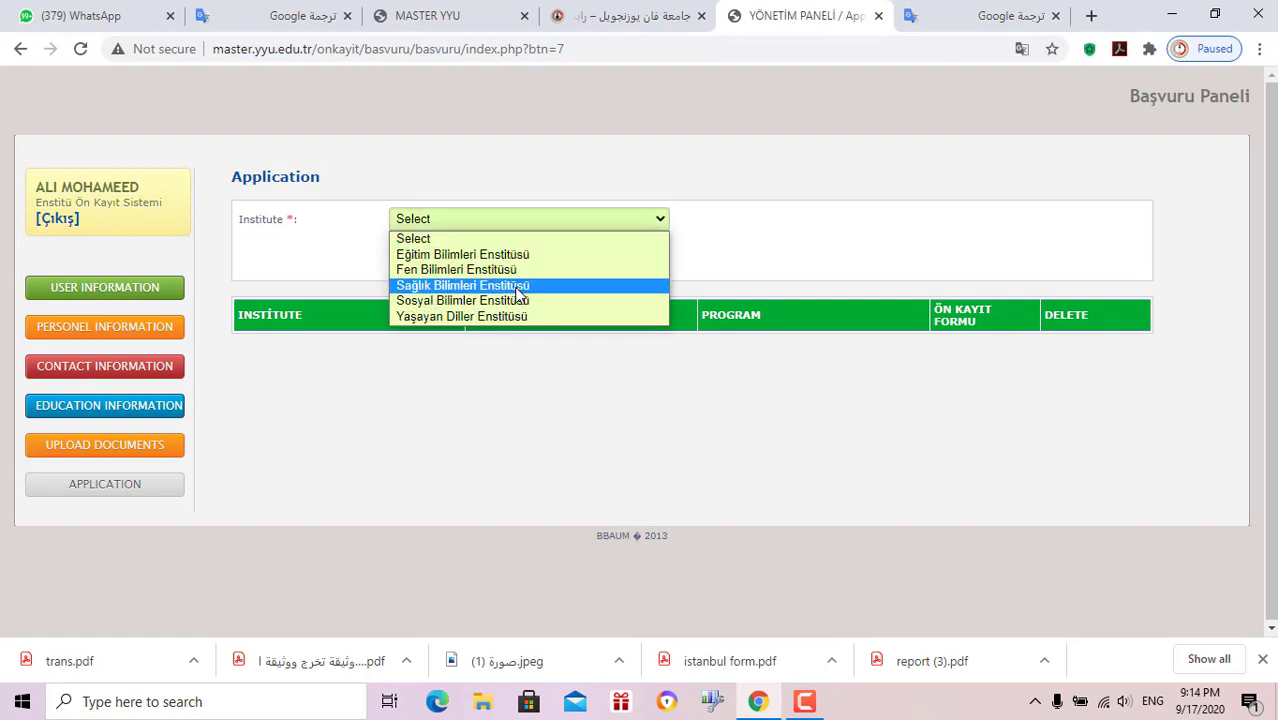
pyautogui.click(466, 254)
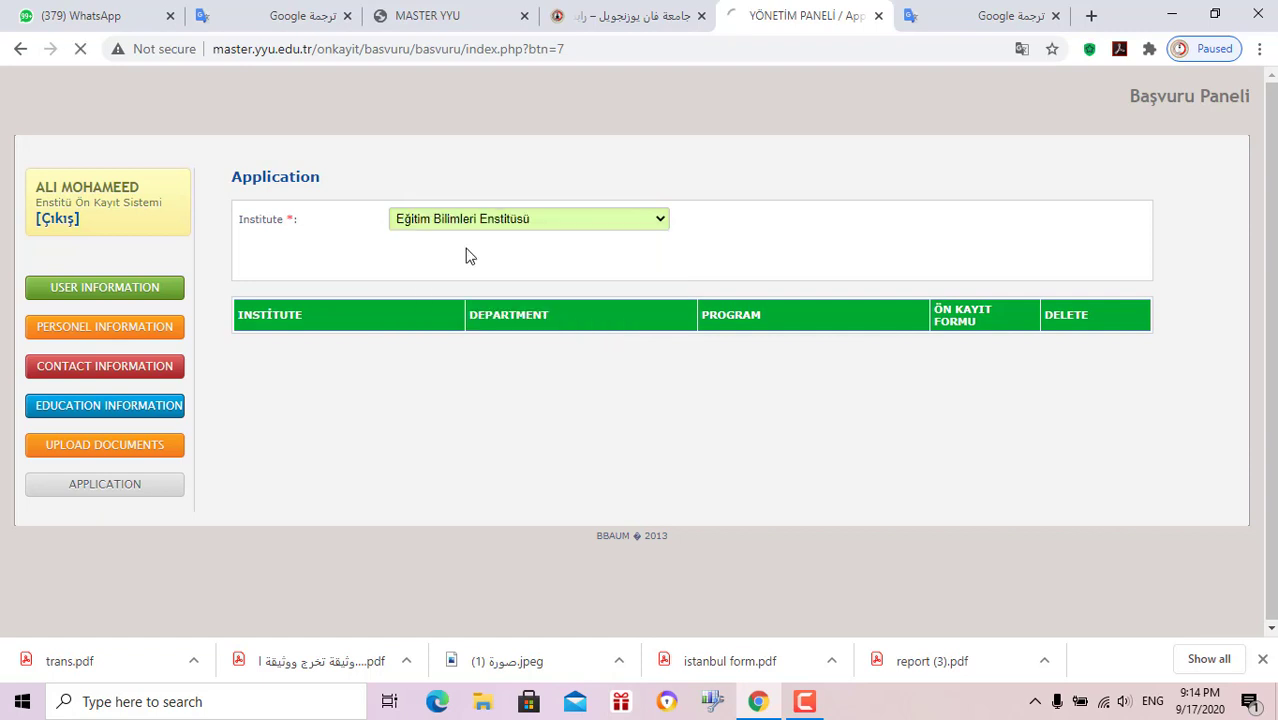
pyautogui.click(484, 255)
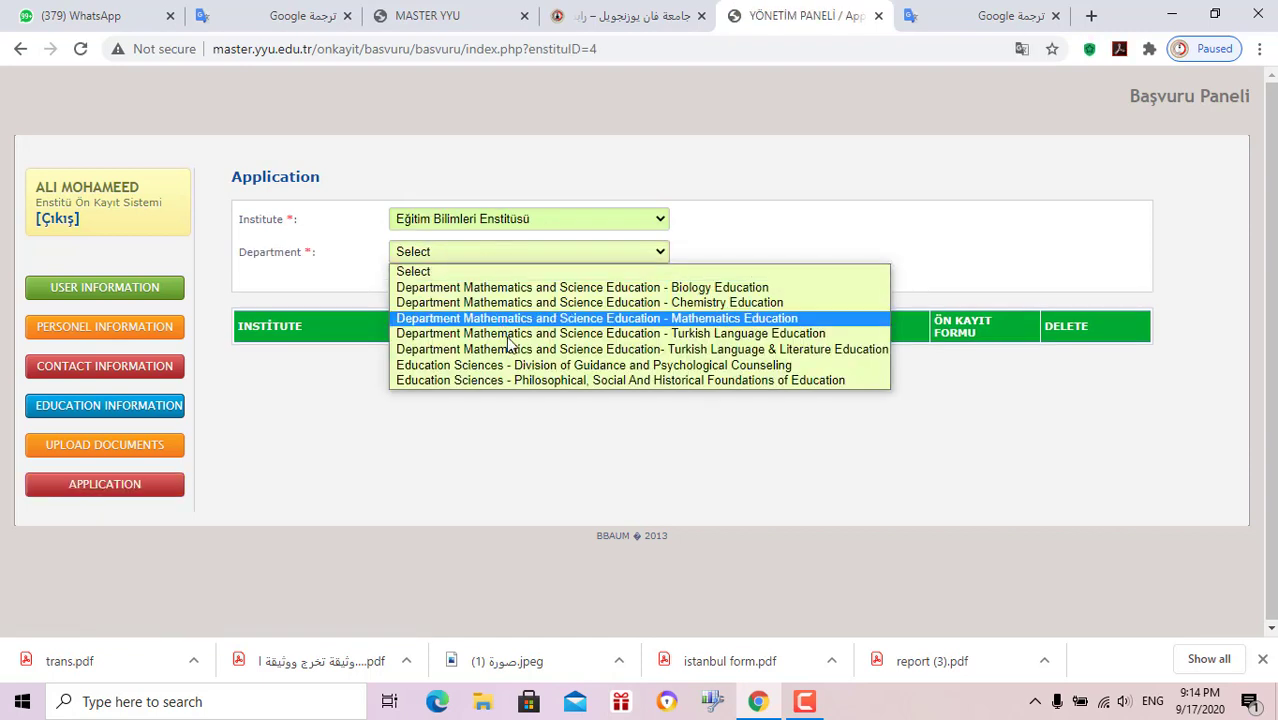
pyautogui.click(485, 220)
pyautogui.click(489, 269)
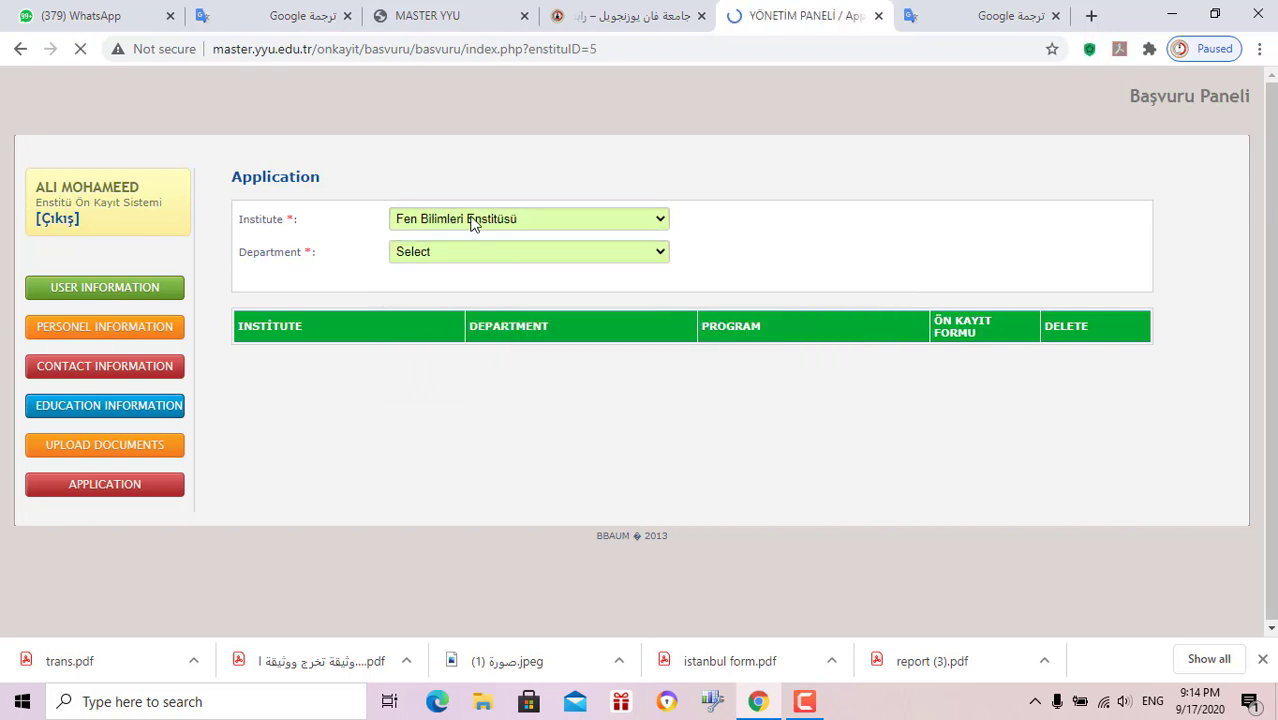
pyautogui.click(462, 255)
pyautogui.click(462, 225)
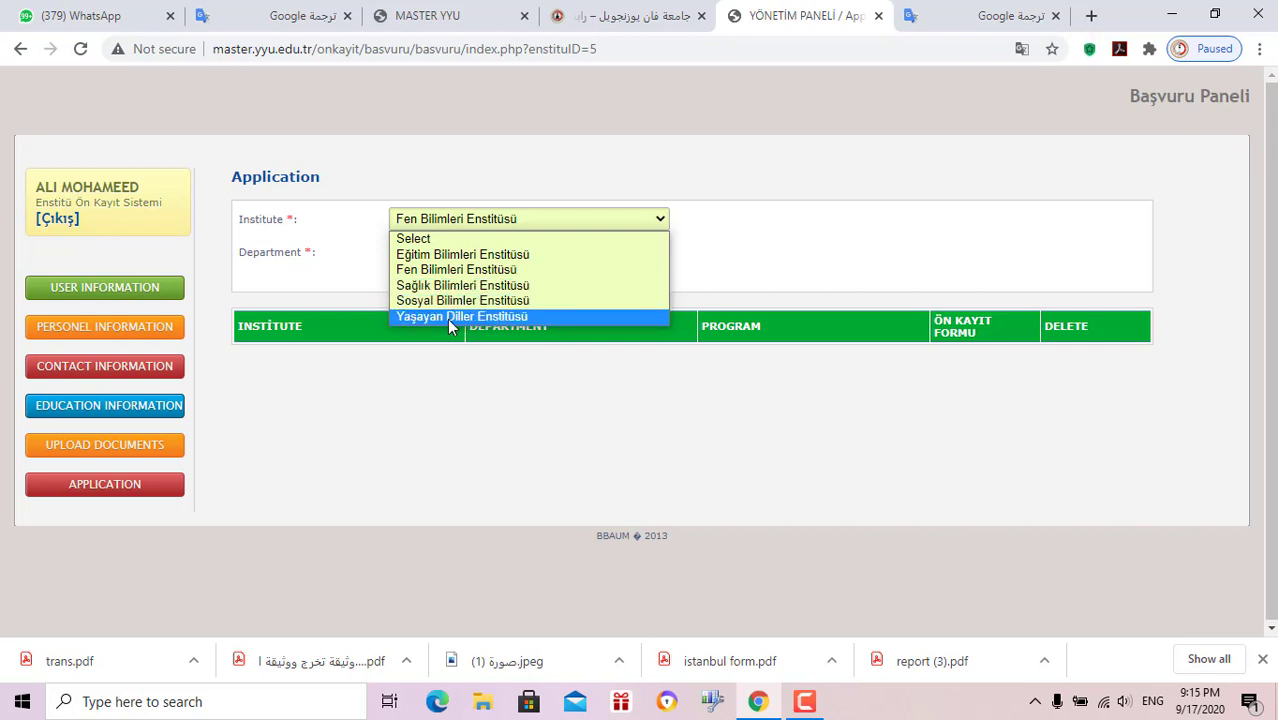
pyautogui.click(467, 229)
# Choose Chemistry department and Tezli Yüksek Lisans program, then save the application
pyautogui.click(463, 252)
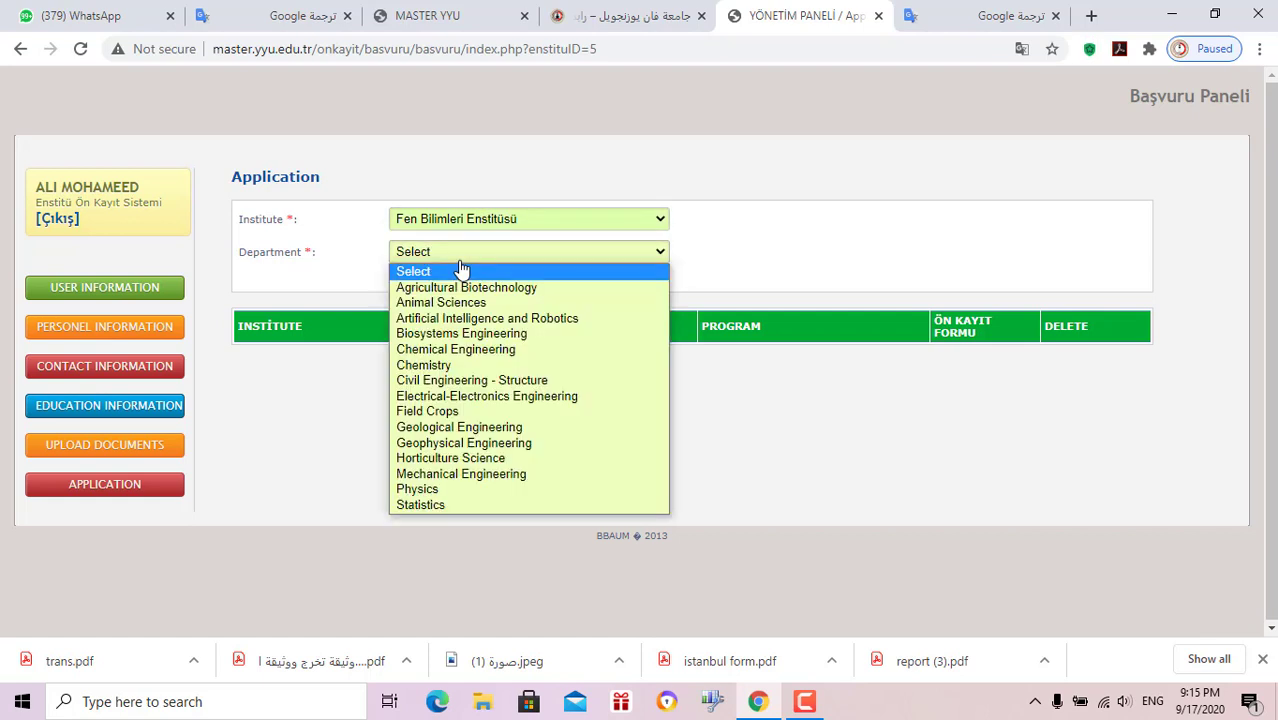
pyautogui.click(470, 366)
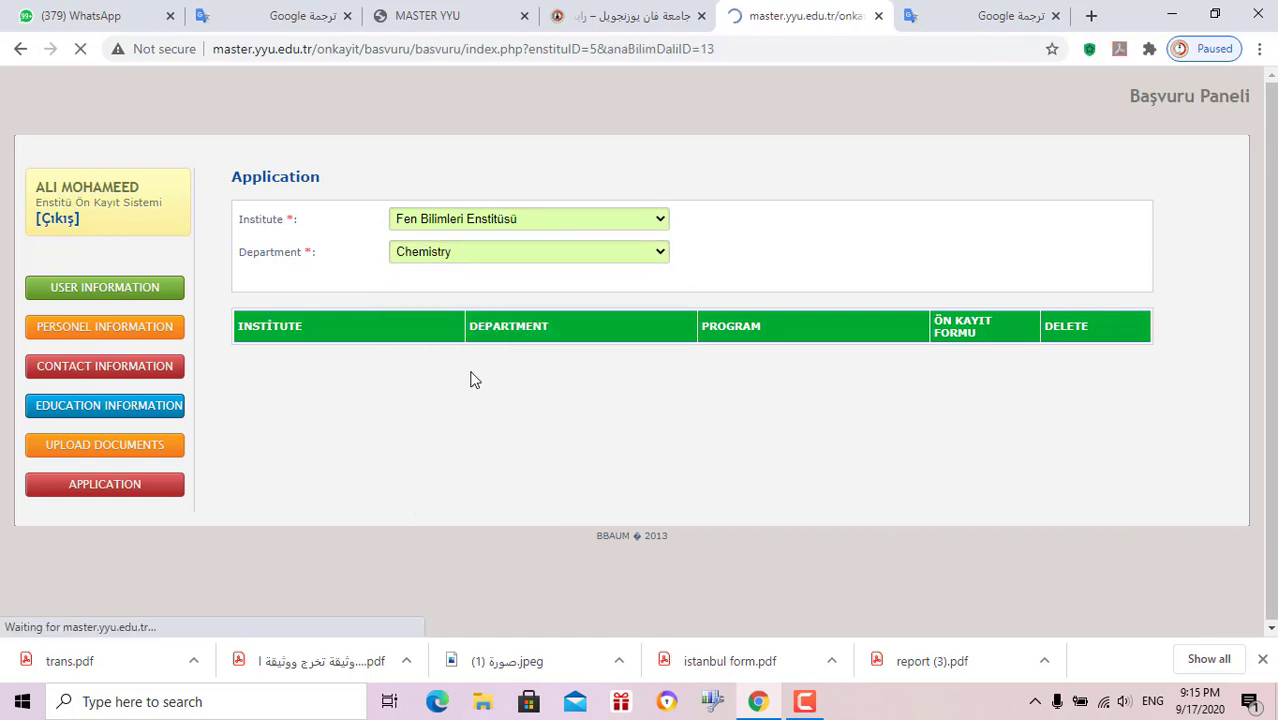
pyautogui.click(447, 285)
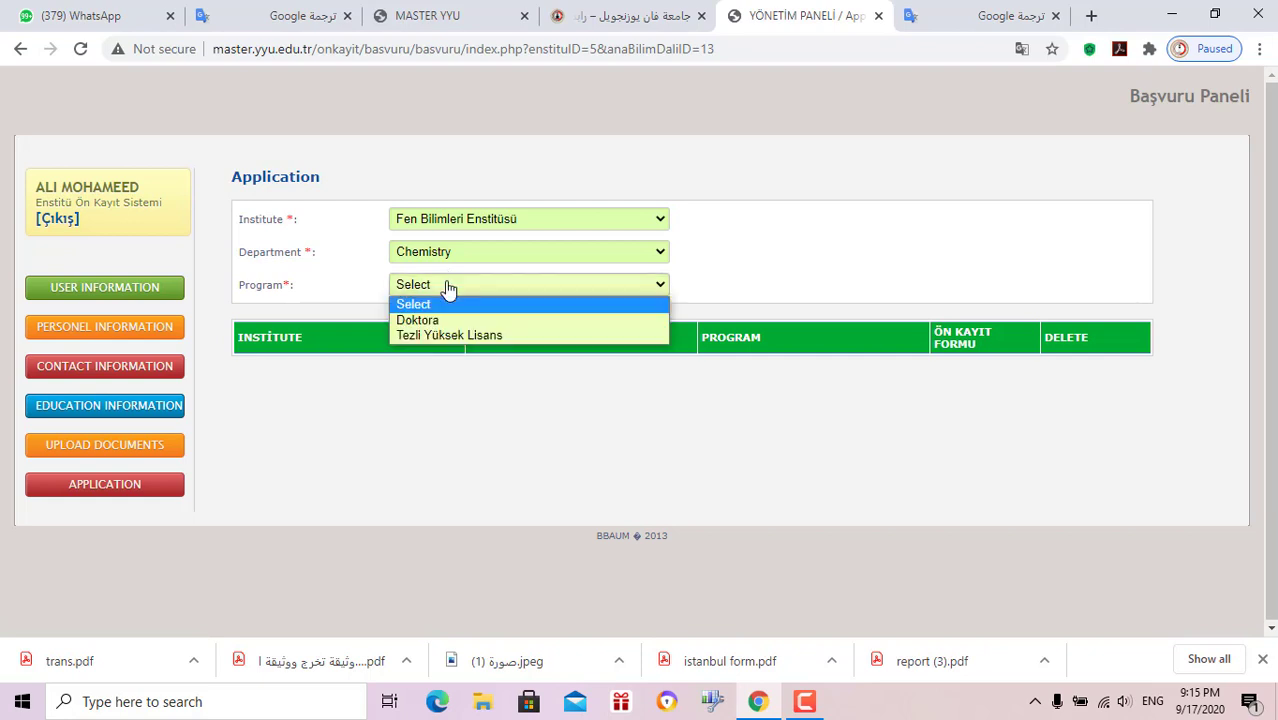
pyautogui.click(419, 334)
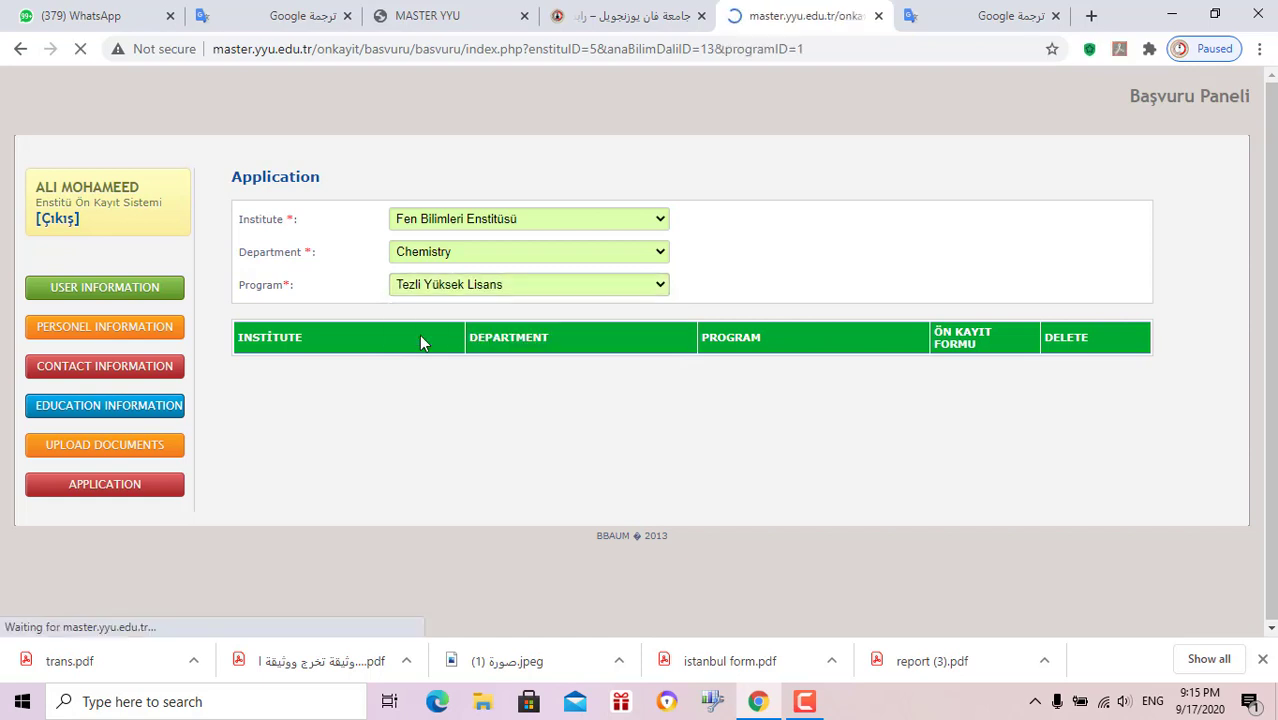
pyautogui.click(262, 319)
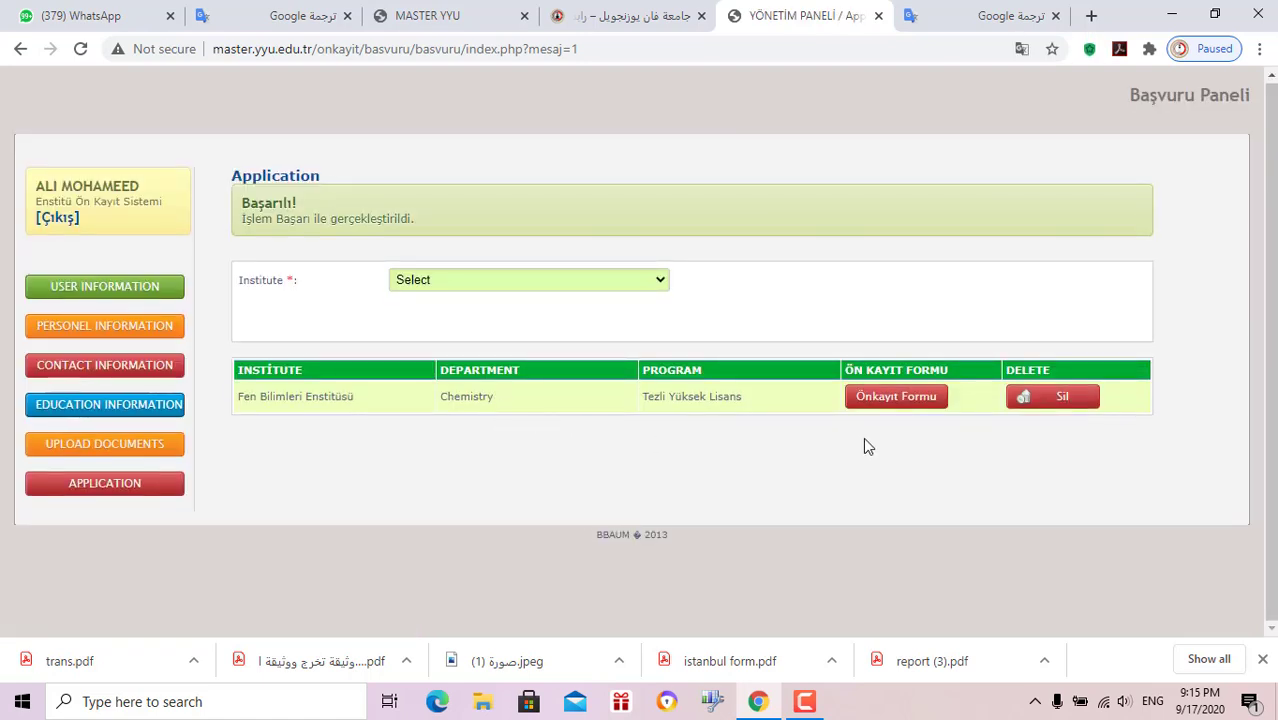
# Open the Chemistry application's Önkayıt Formu in a new tab and look it over
pyautogui.click(877, 403)
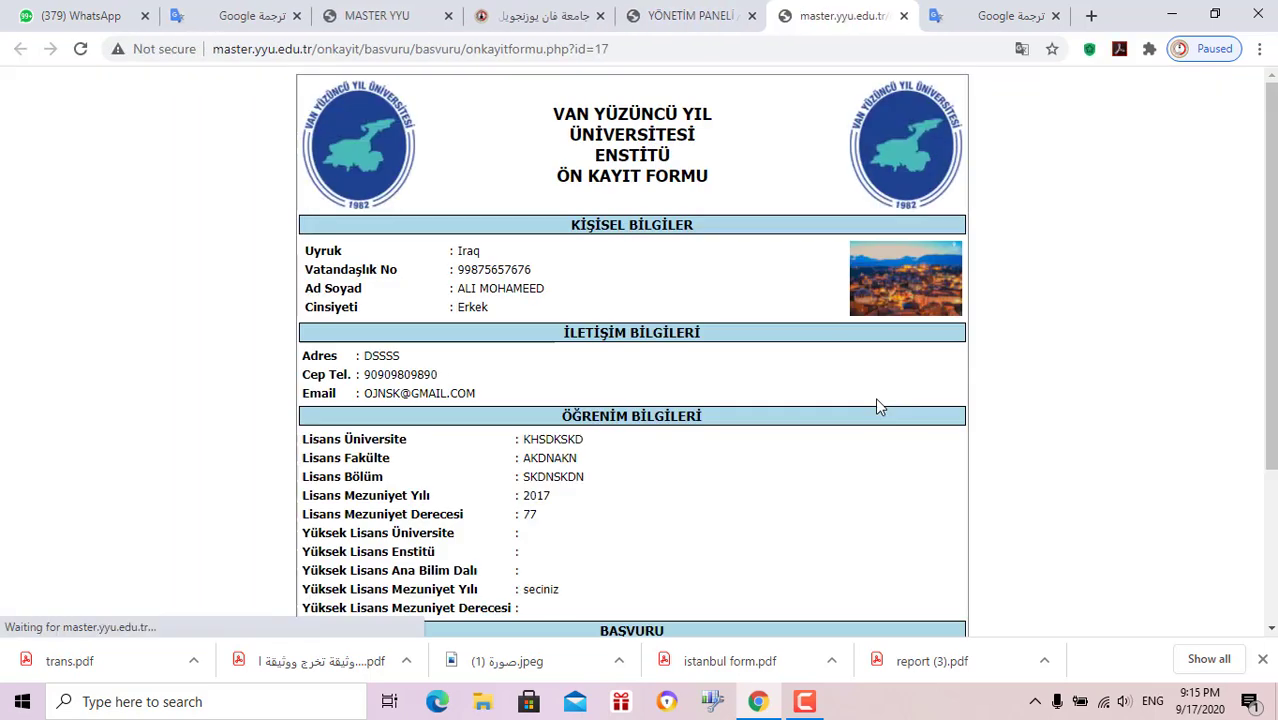
pyautogui.scroll(-1, 649, 340)
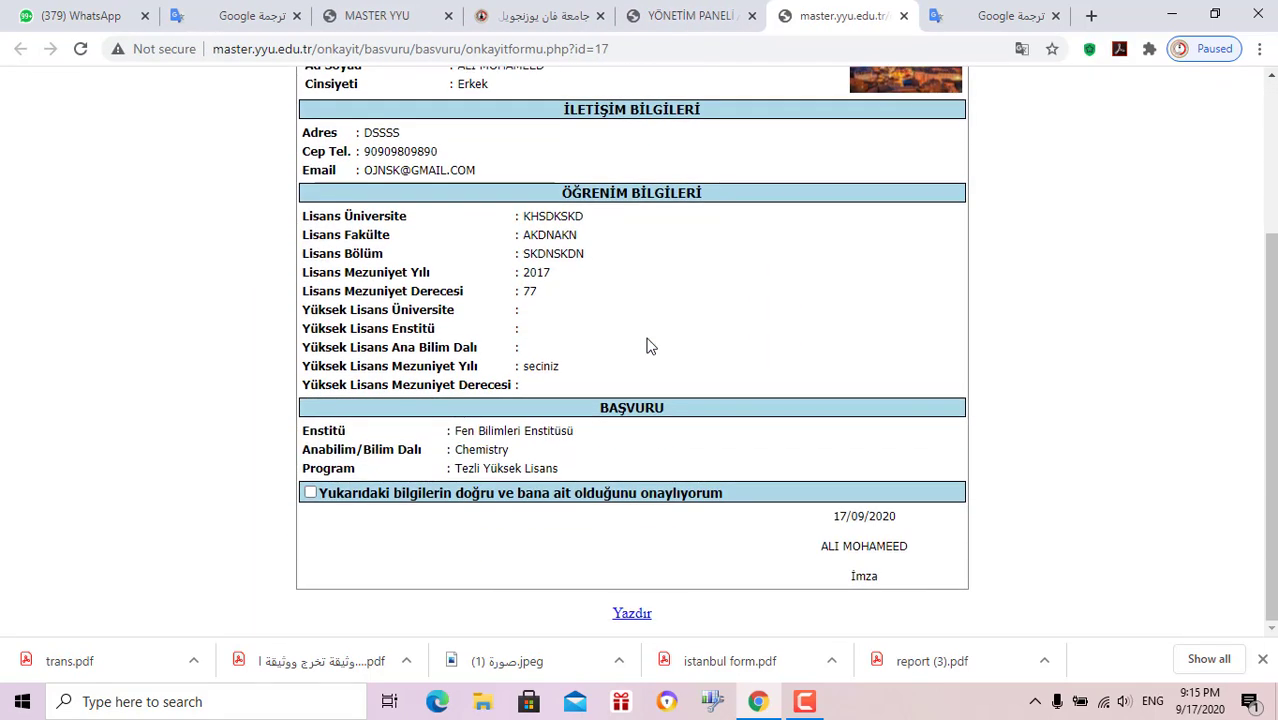
pyautogui.scroll(4, 647, 345)
pyautogui.hotkey('ctrl', 'shift', 'Tab')
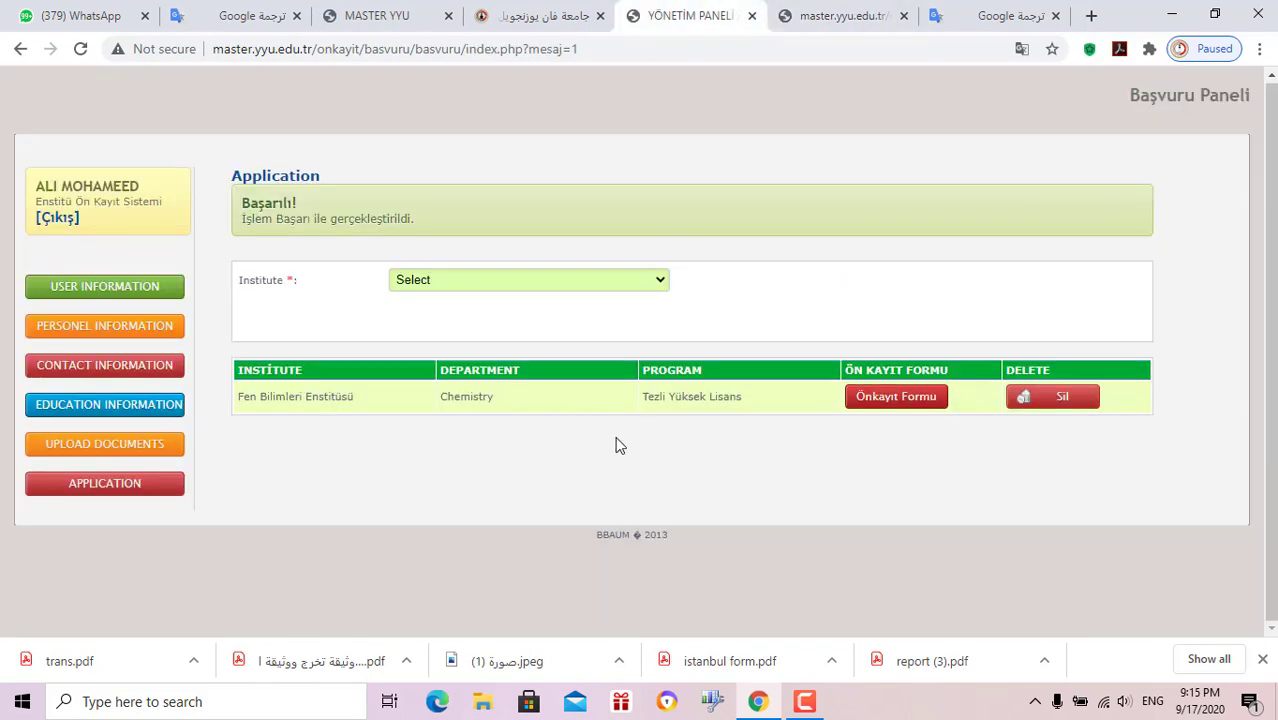
# Tick the form's accuracy declaration and switch back to the YÖNETİM PANELİ tab
pyautogui.click(828, 14)
pyautogui.scroll(-3, 745, 447)
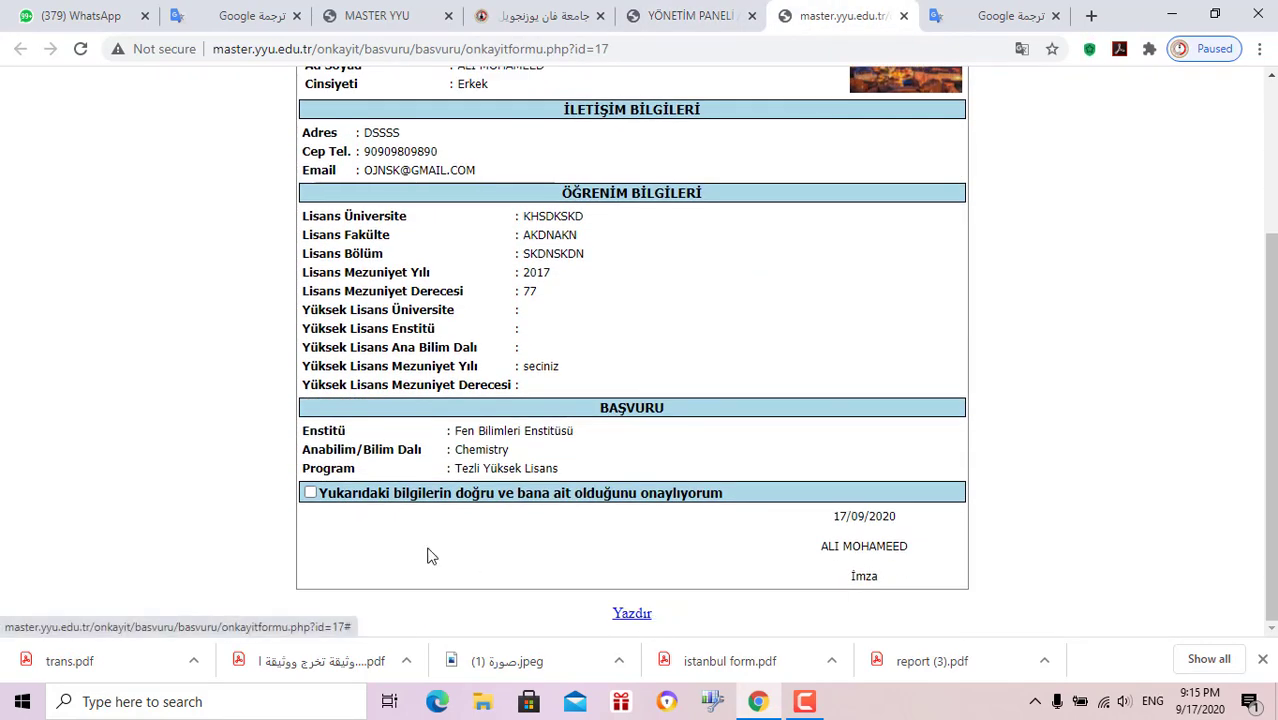
pyautogui.click(311, 493)
pyautogui.scroll(3, 633, 551)
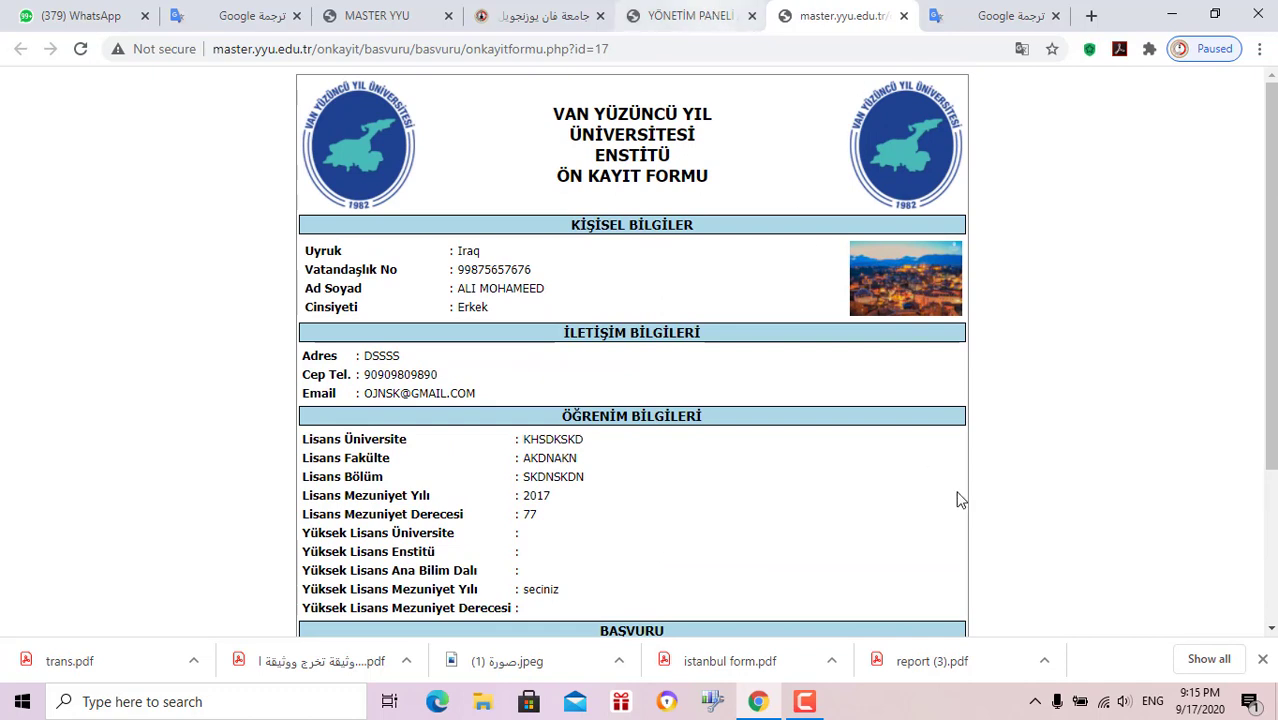
pyautogui.click(657, 10)
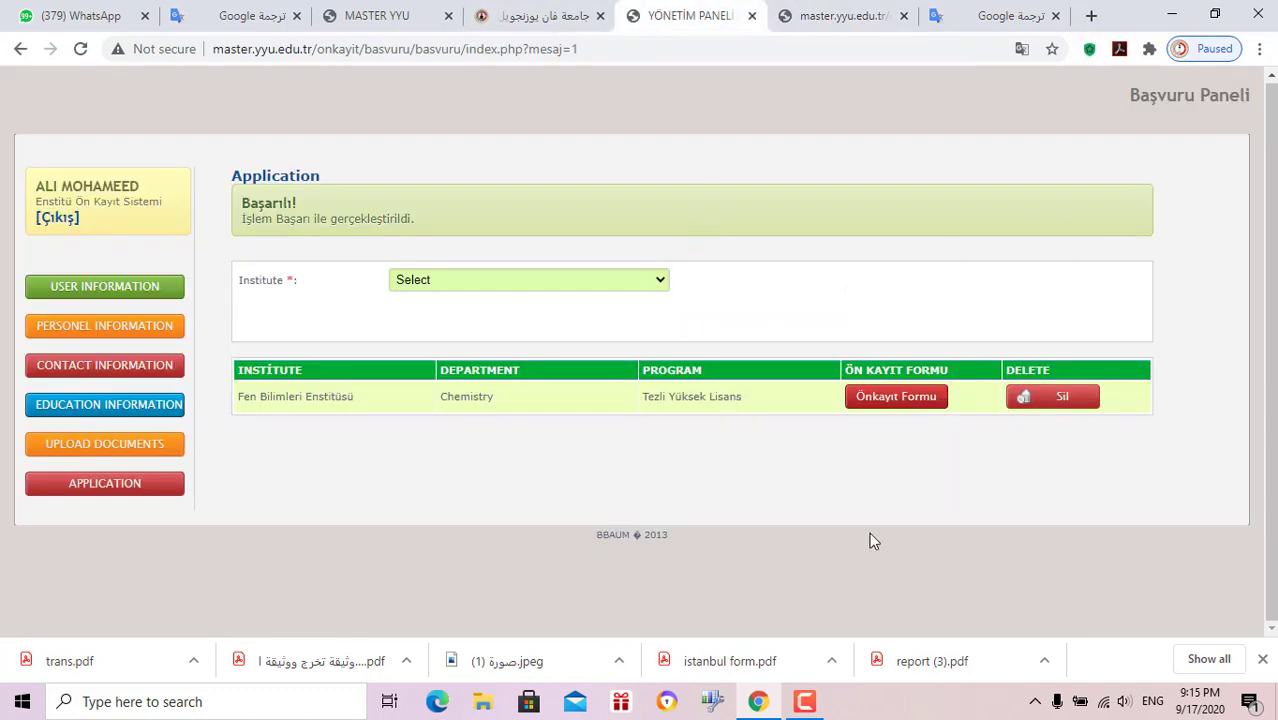
pyautogui.click(808, 704)
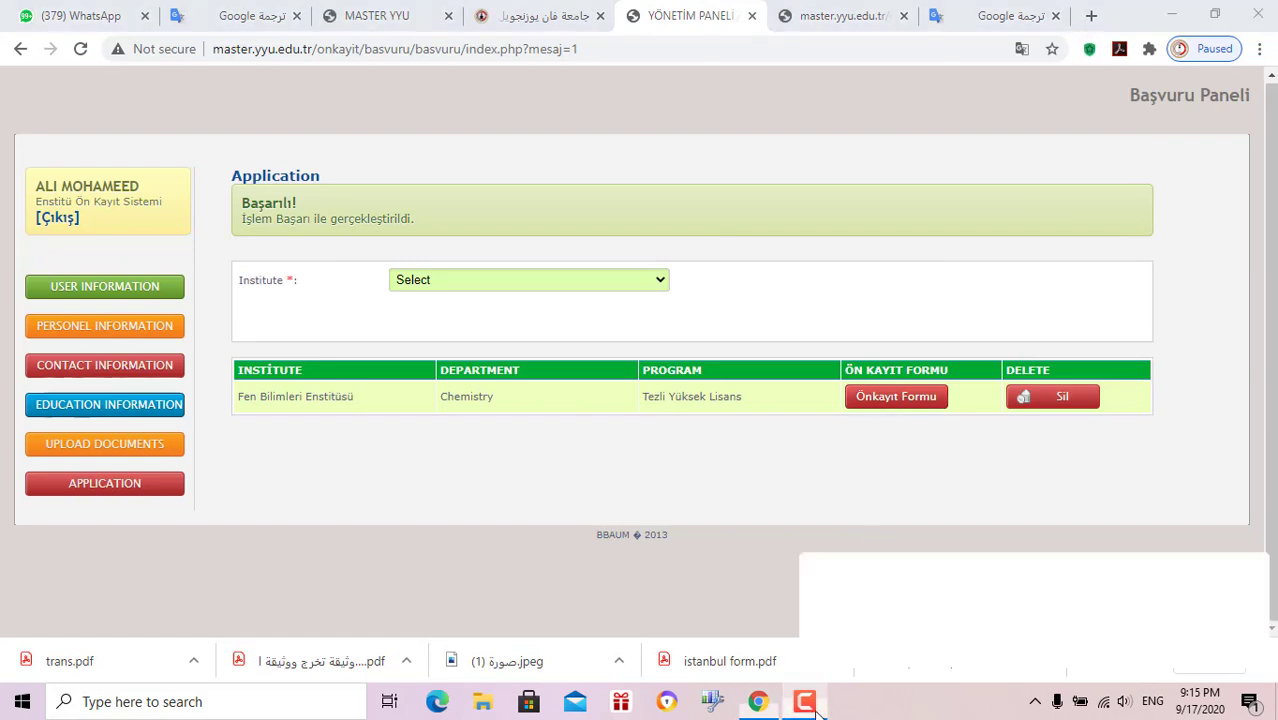